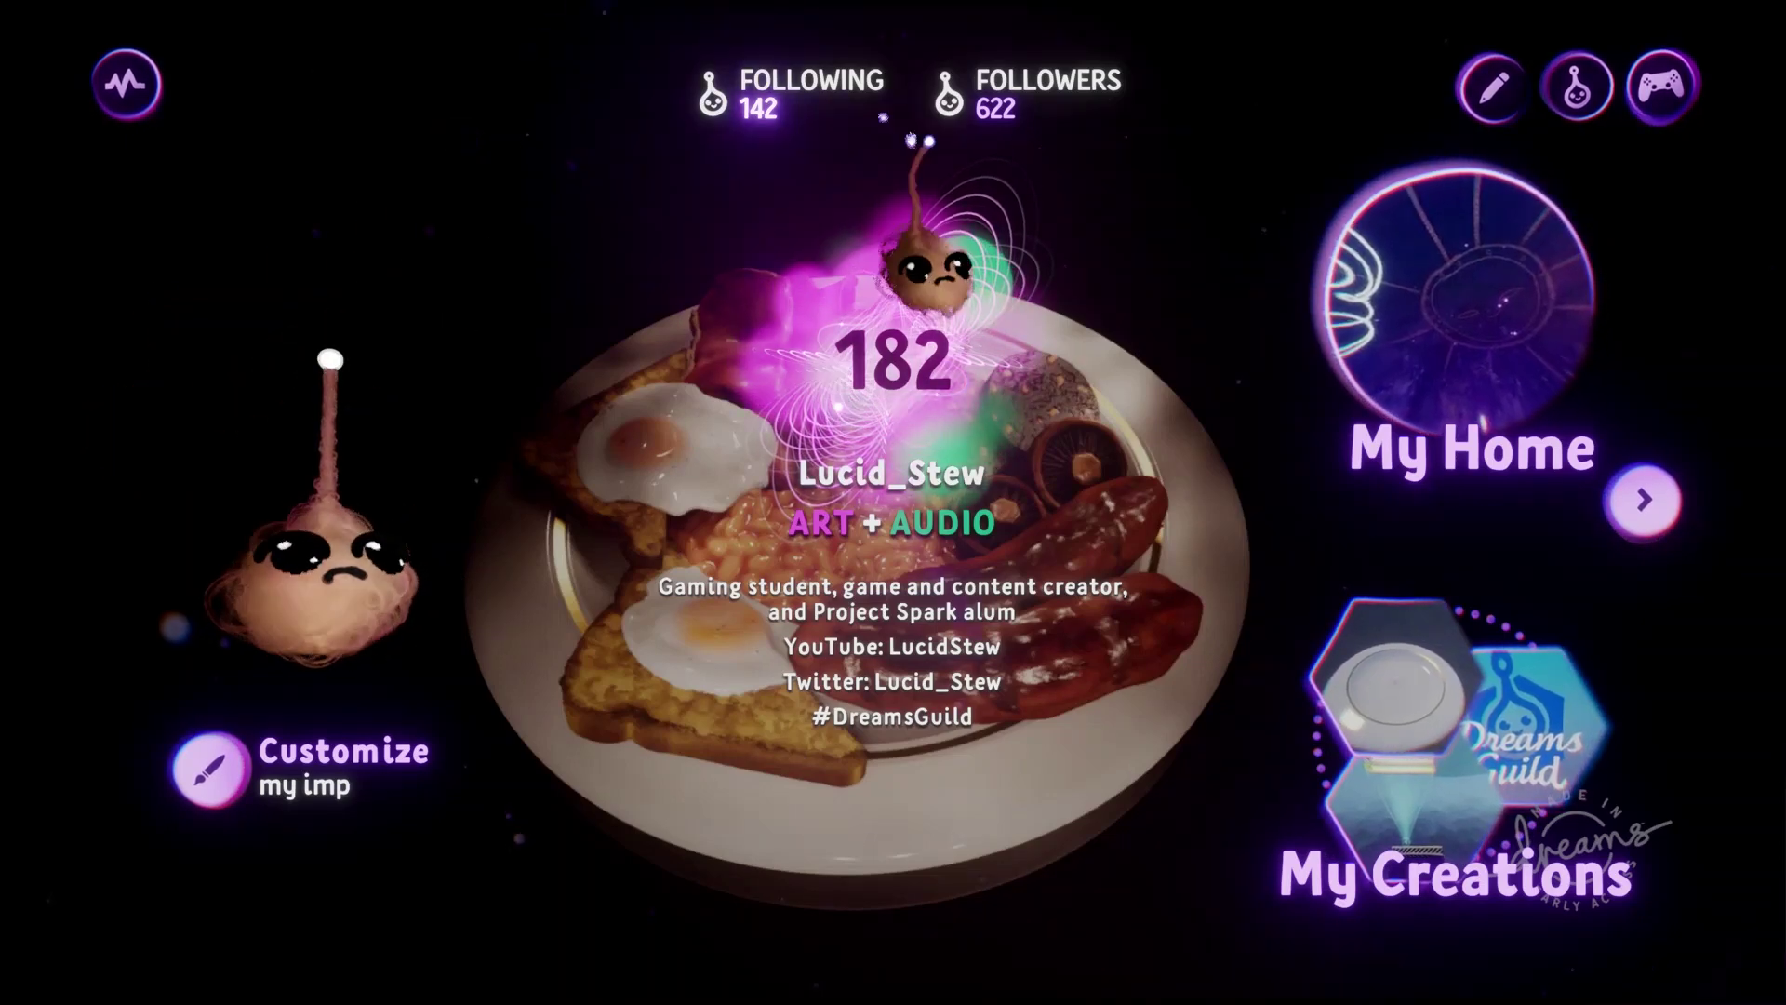
Open the City Streets On-Grid Starter Scene from the City Streets Kit in your creations as a remix
{"action": "left_click", "coordinate": [1435, 715]}
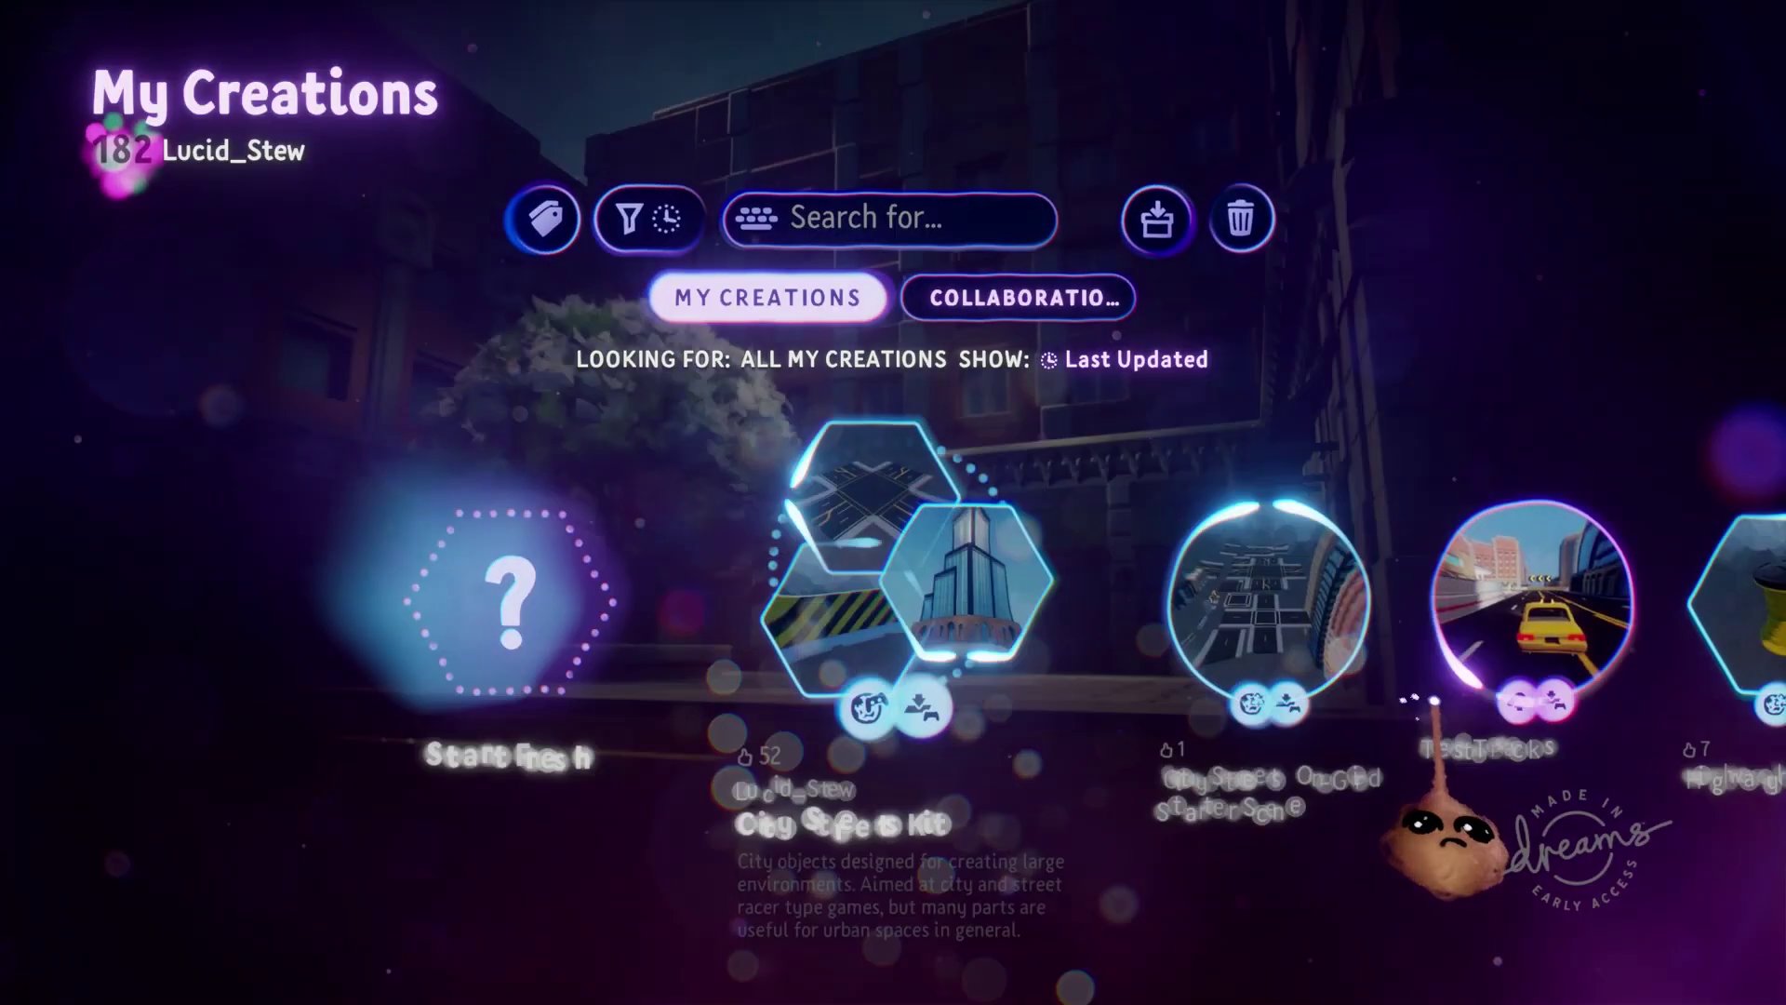
{"action": "left_click", "coordinate": [872, 567]}
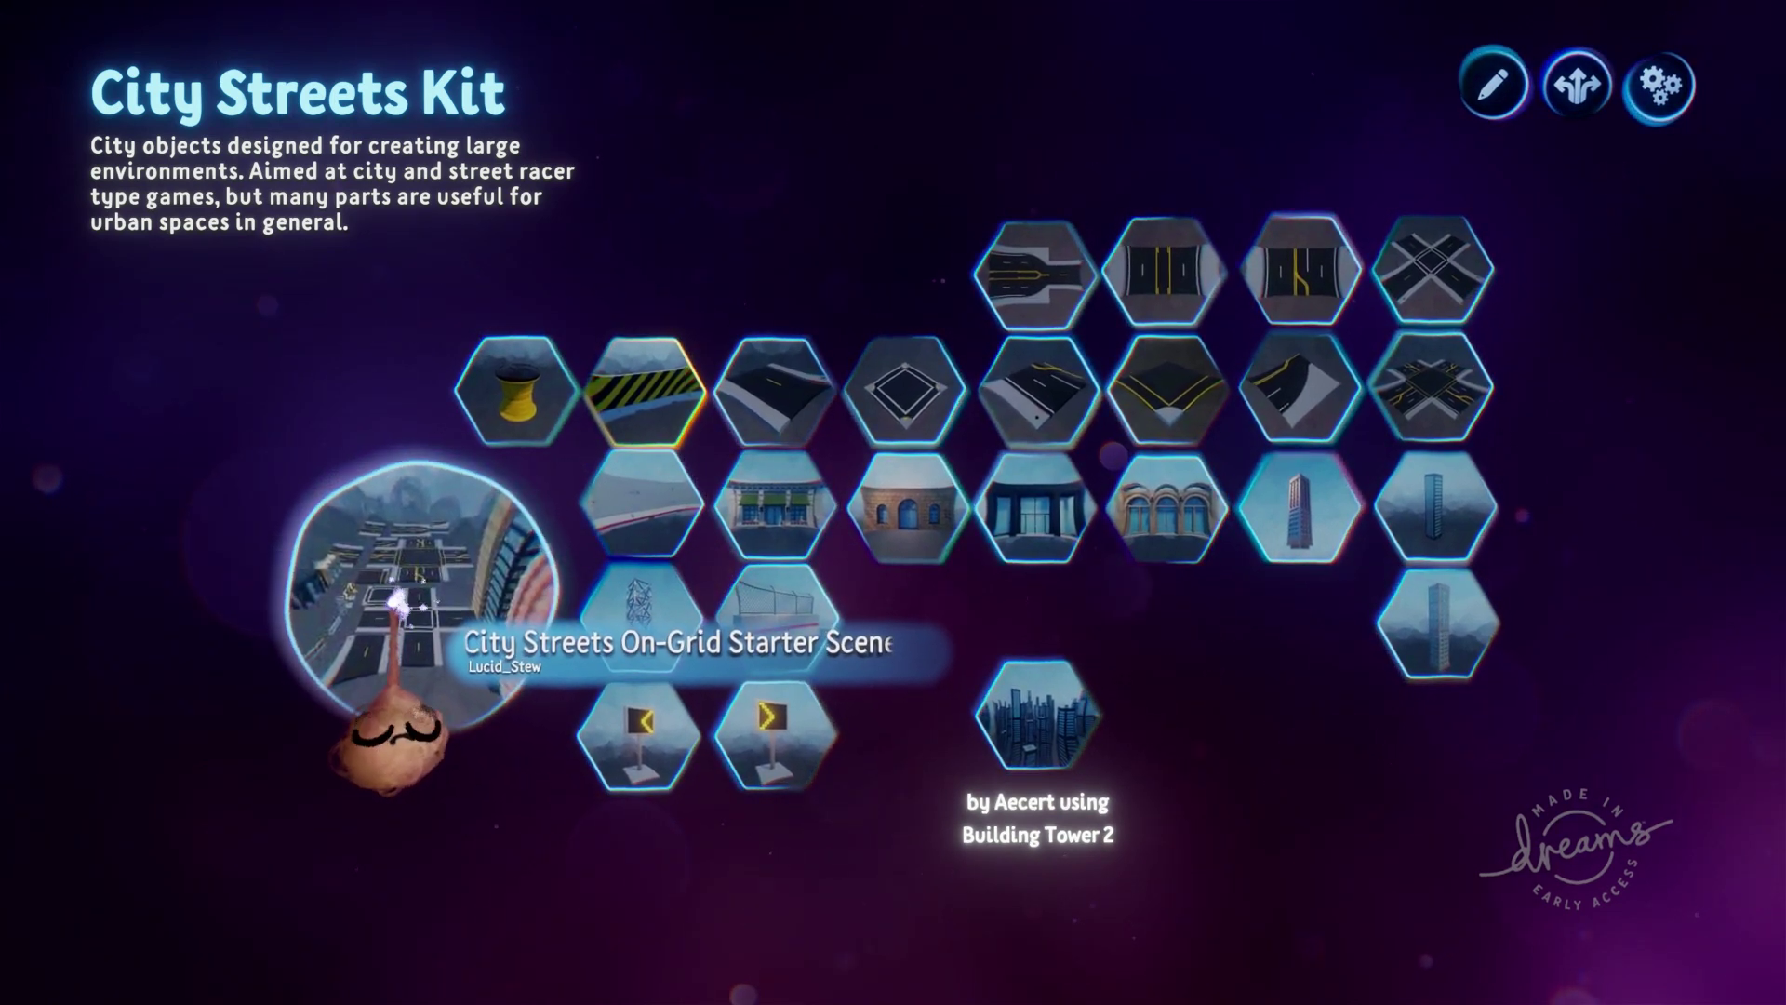
{"action": "left_click", "coordinate": [398, 603]}
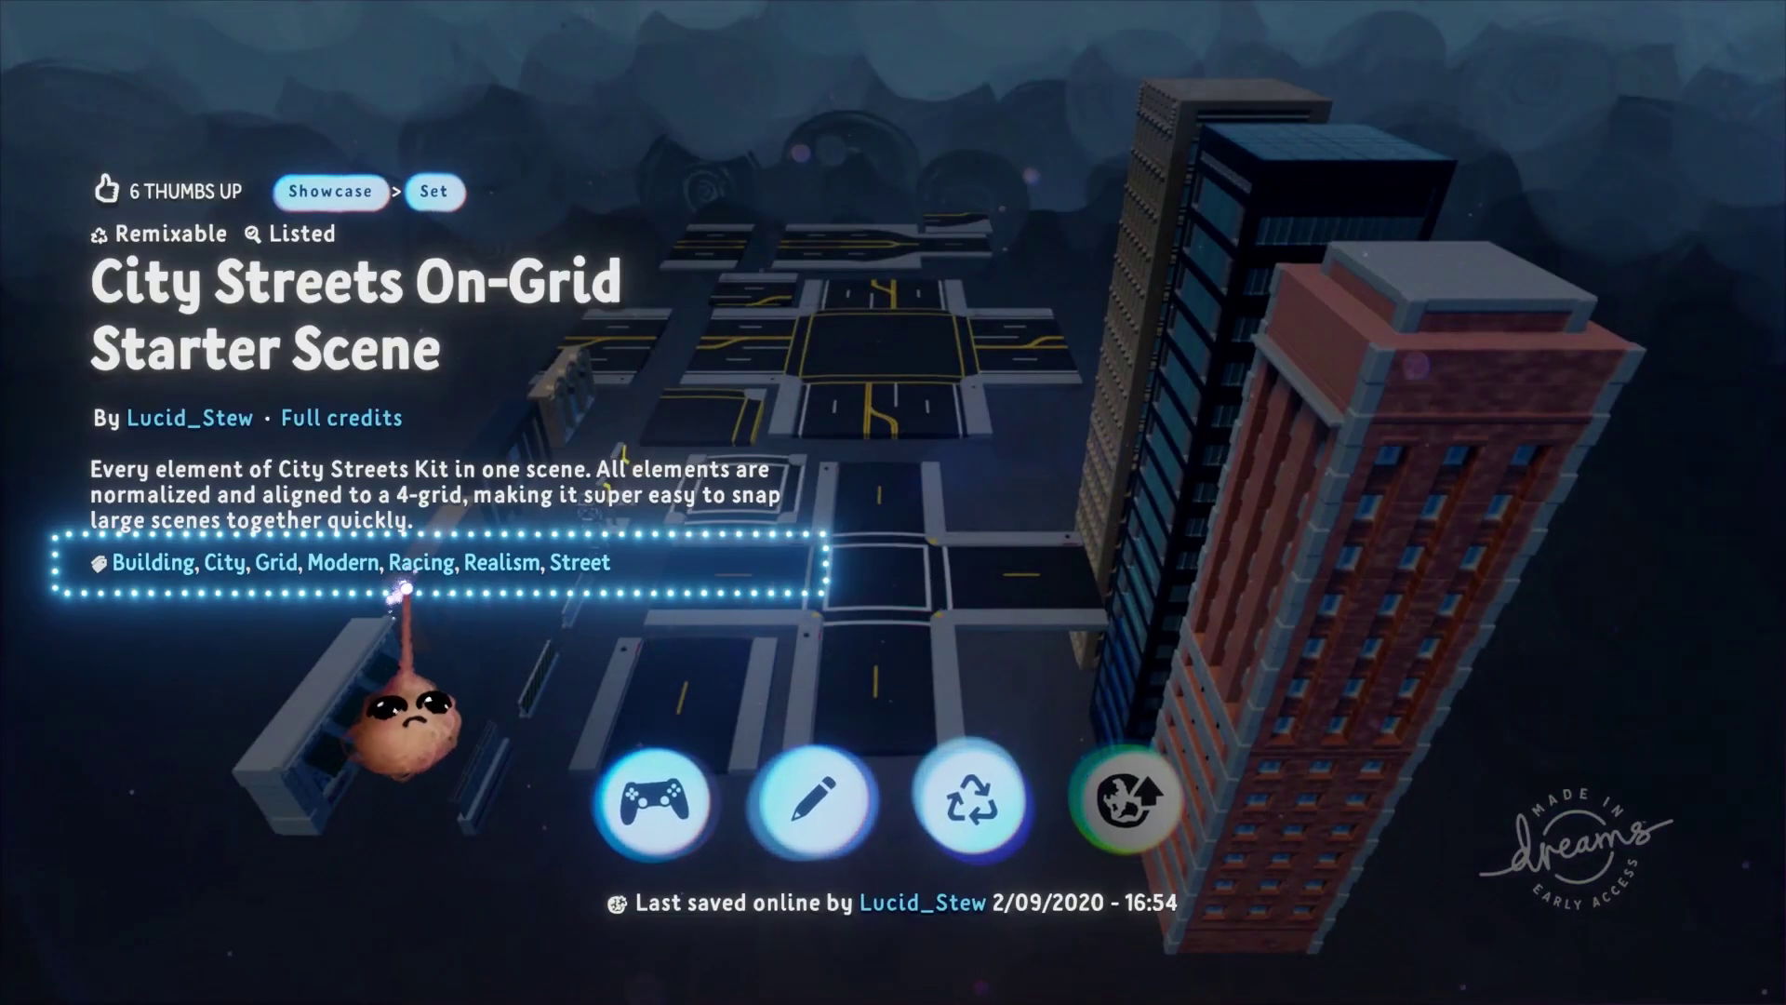
{"action": "left_click", "coordinate": [967, 805]}
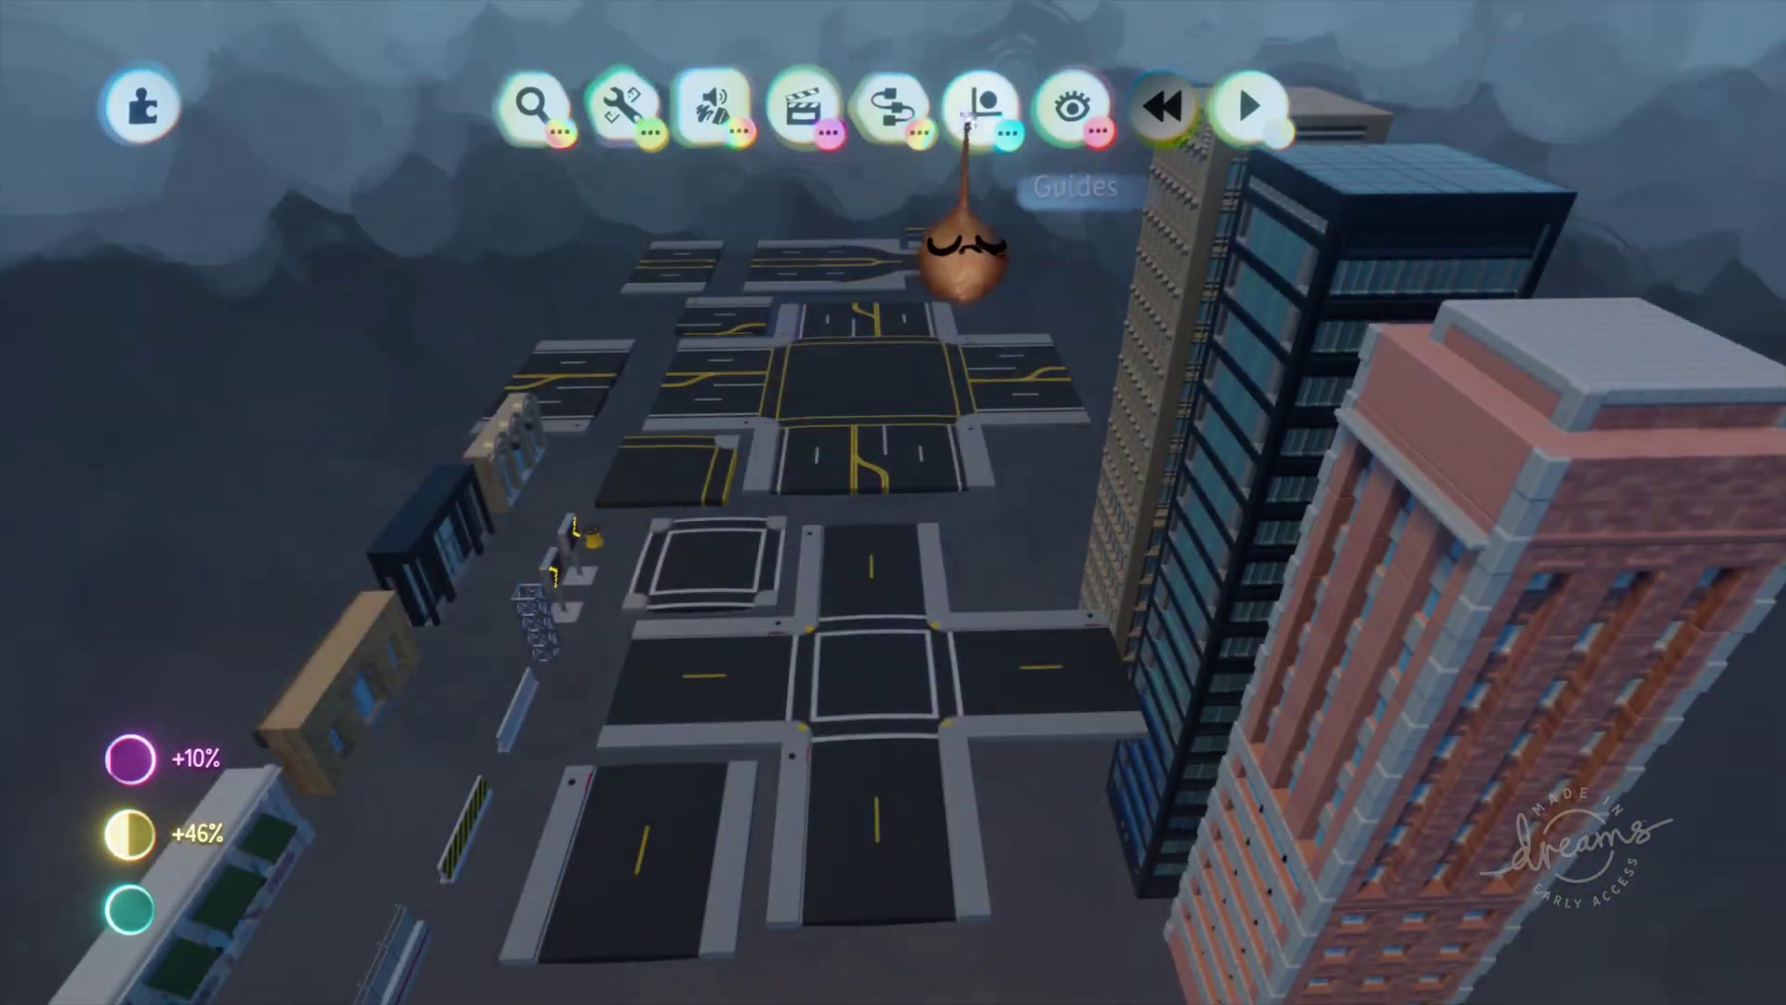
Turn on the grid snap guide with a grid size of 4 and look over the road pieces from above
{"action": "left_click", "coordinate": [981, 105]}
{"action": "left_click", "coordinate": [749, 197]}
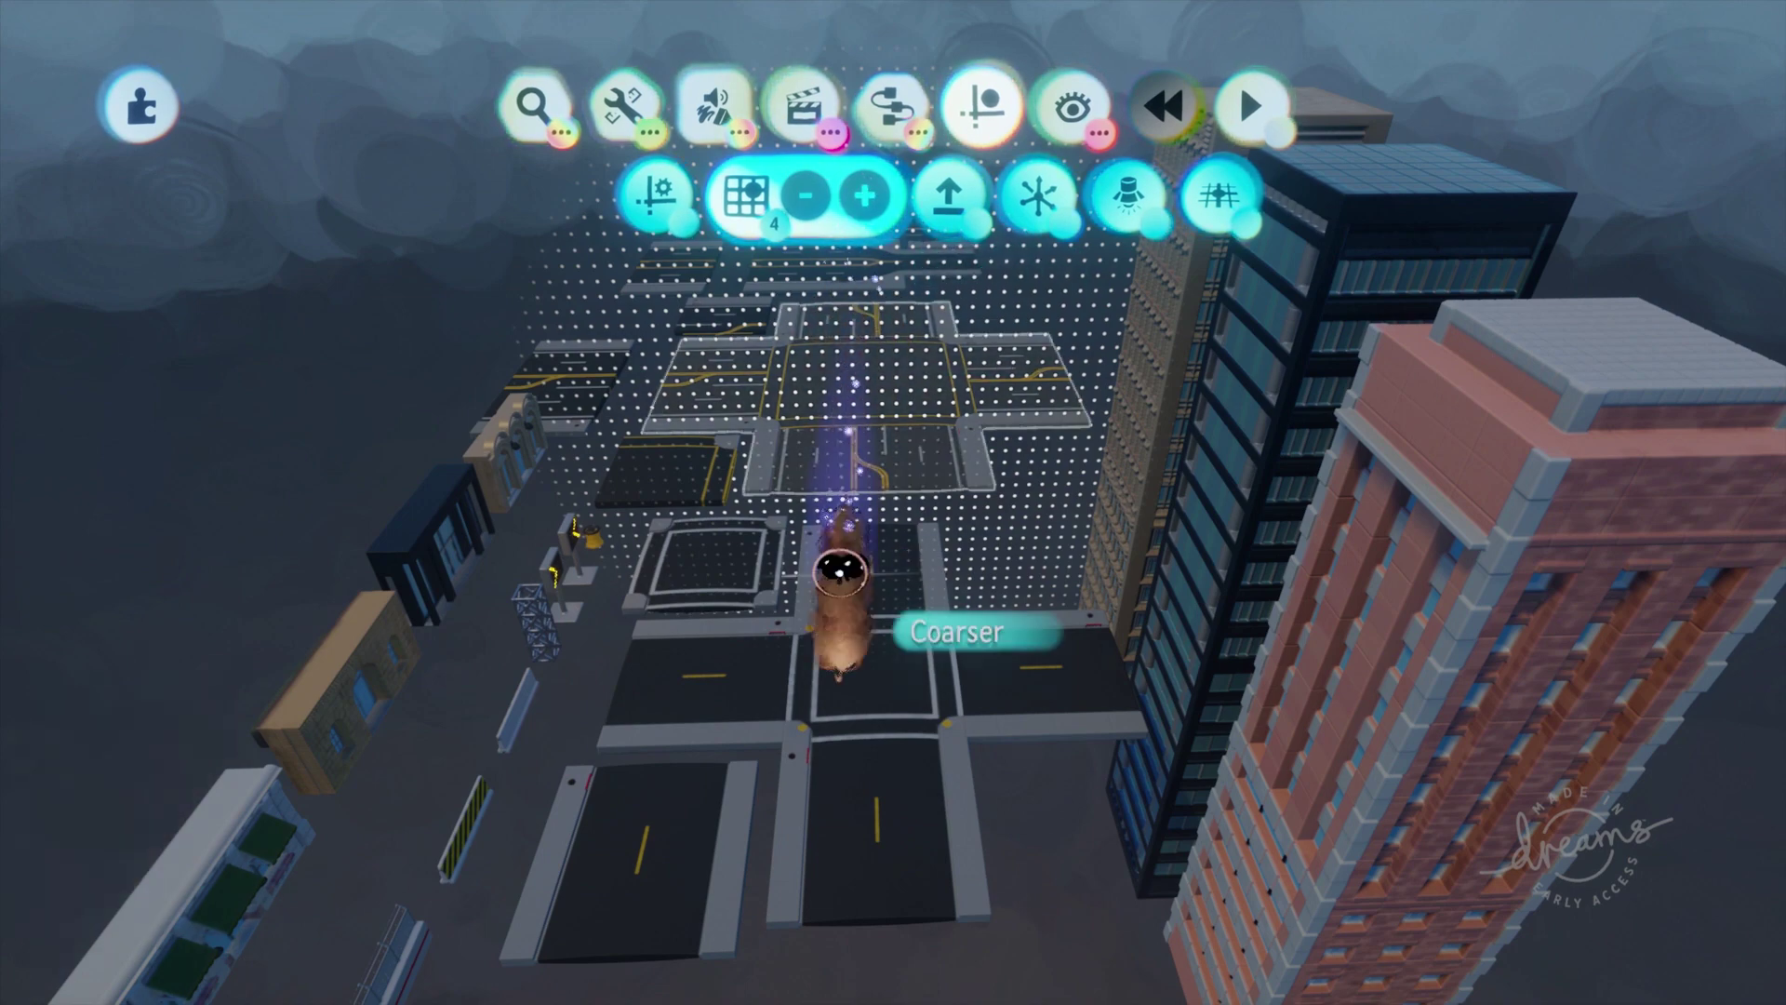
{"action": "middle_click_drag", "start_coordinate": [829, 659], "coordinate": [749, 720]}
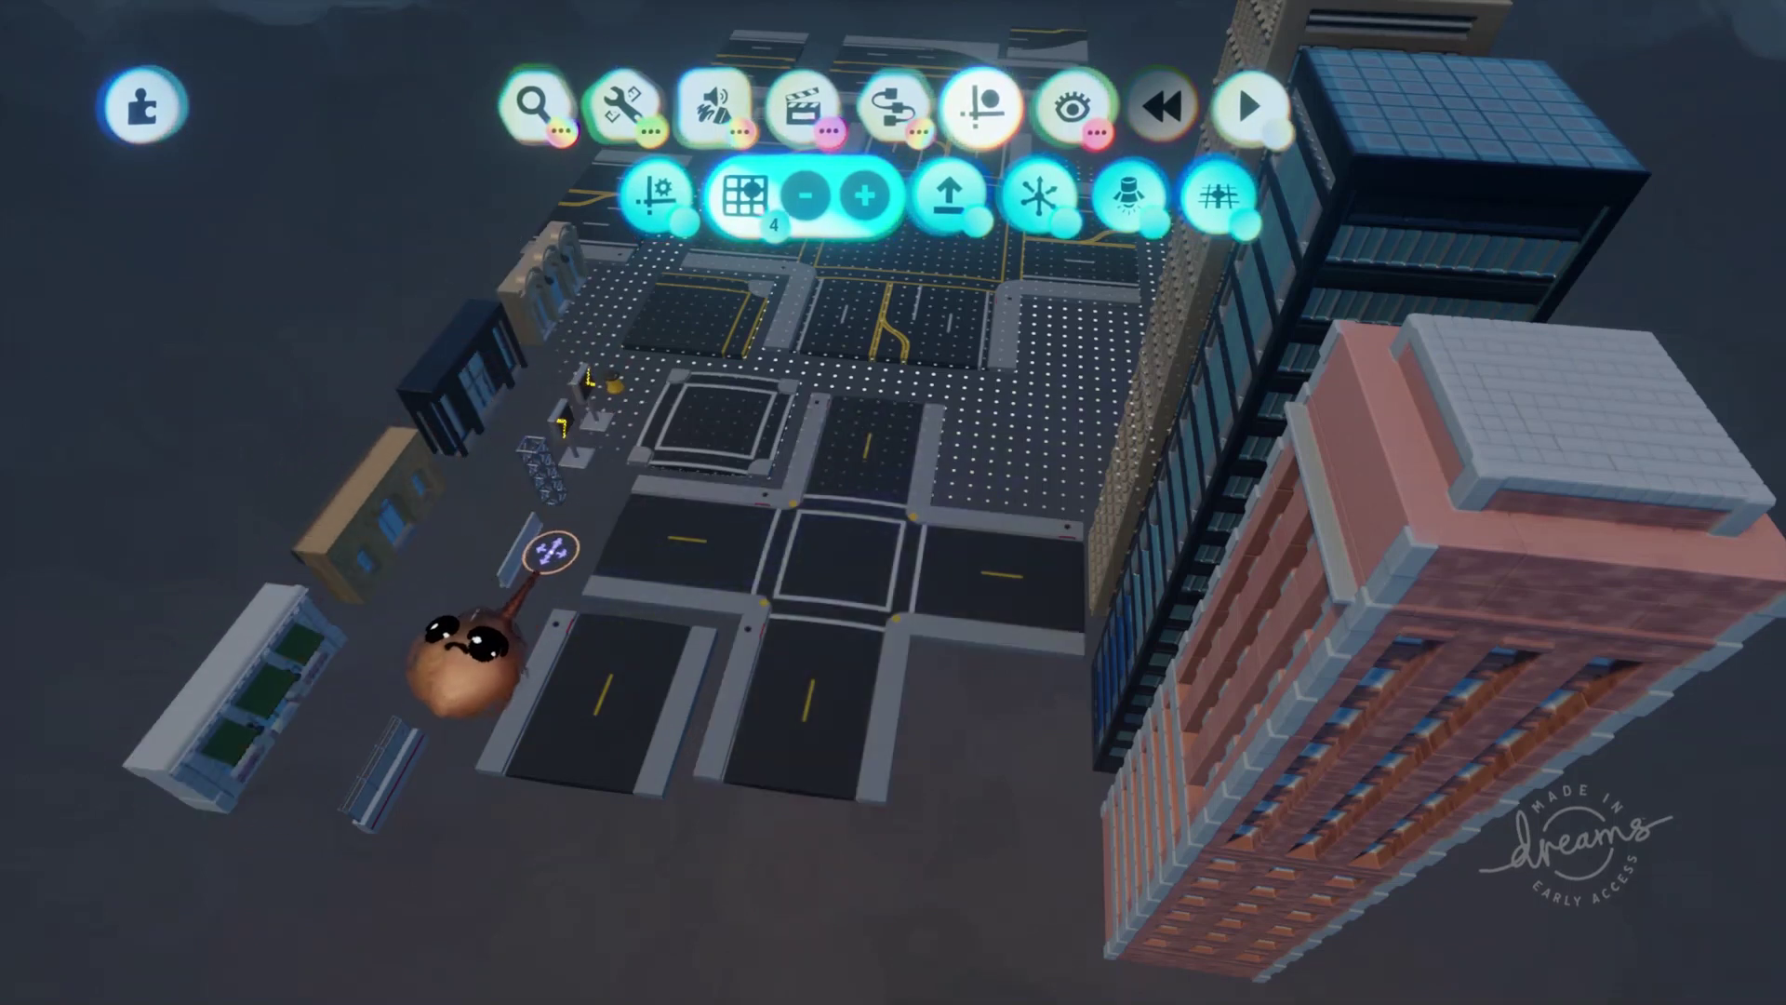
{"action": "middle_click_drag", "start_coordinate": [705, 487], "coordinate": [781, 568]}
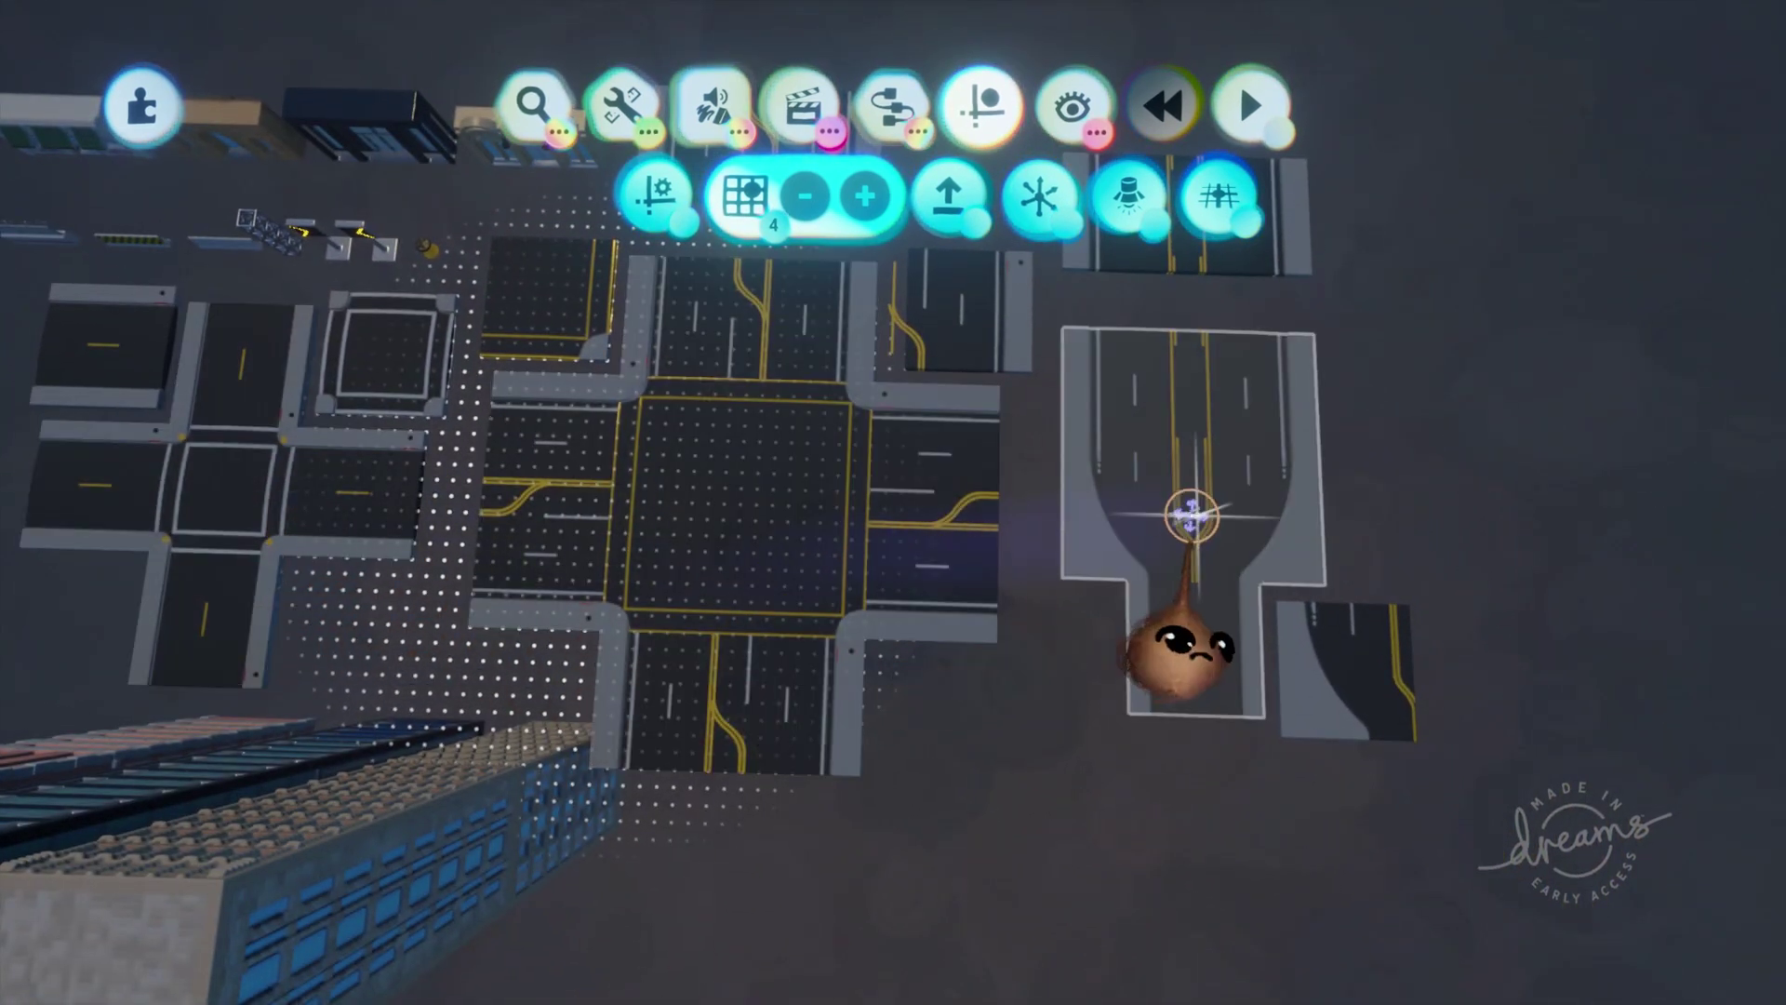
{"action": "middle_click_drag", "start_coordinate": [1192, 514], "coordinate": [1157, 410]}
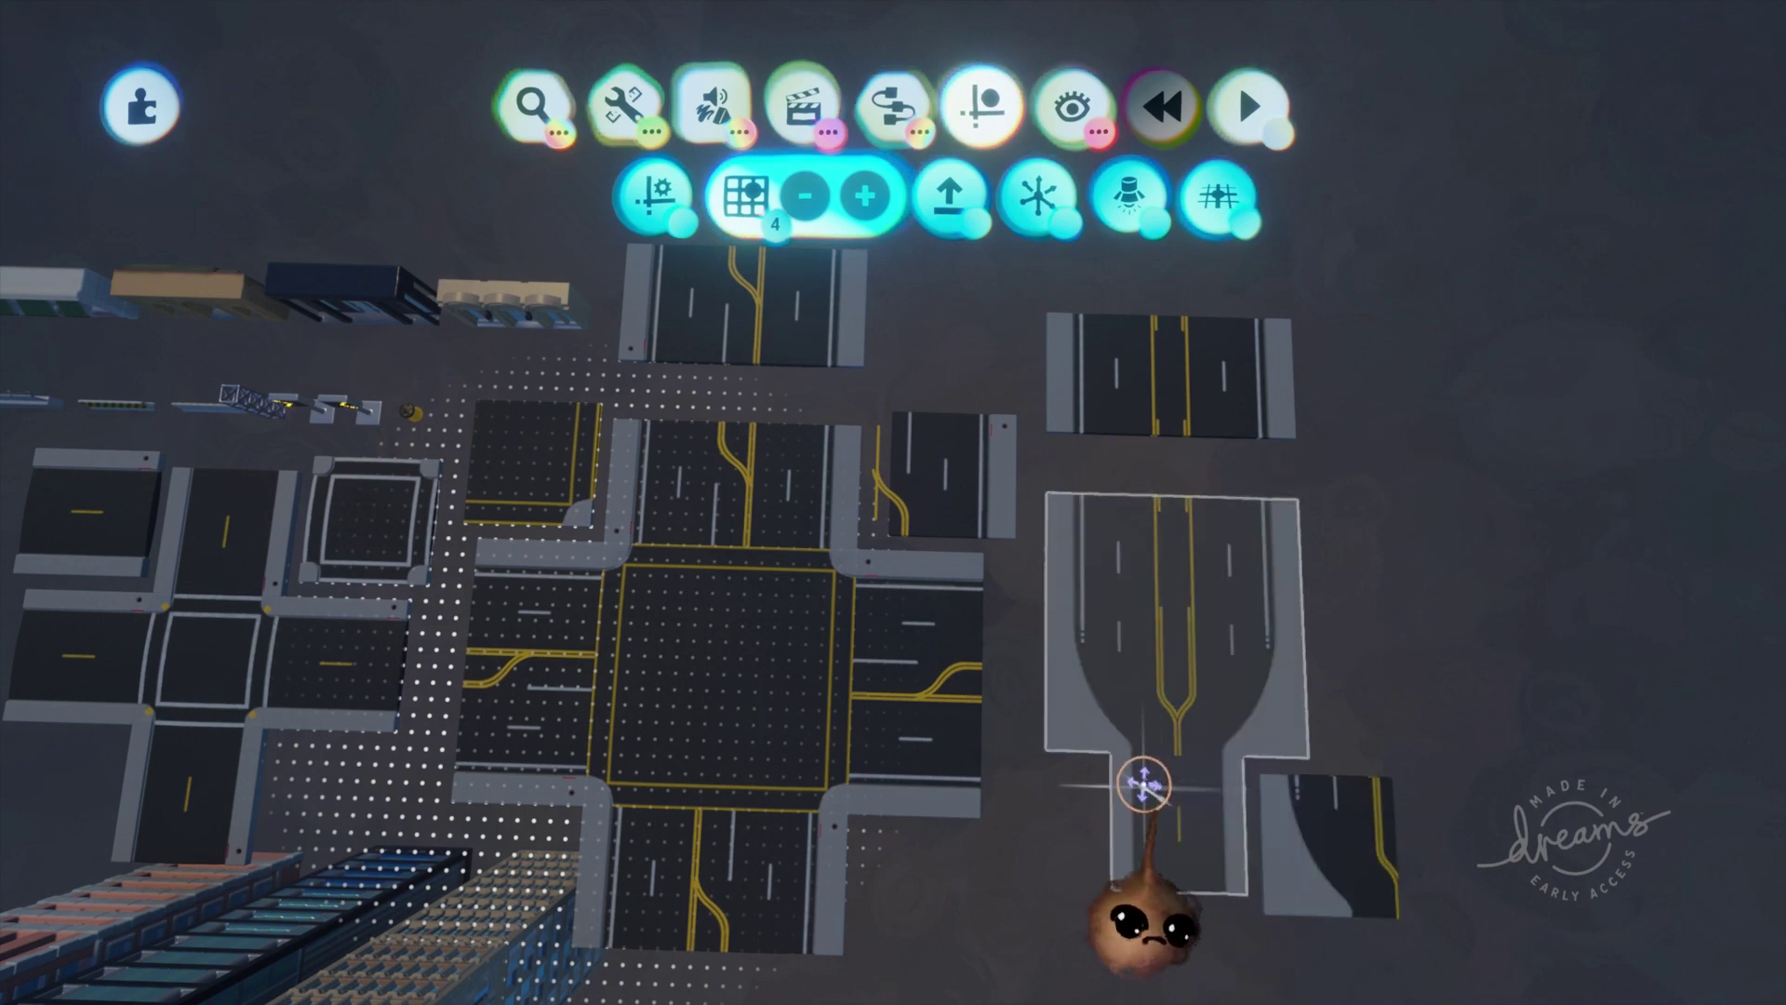
Show the thermometer display and bring up its detailed resource bars
{"action": "left_click", "coordinate": [1072, 105]}
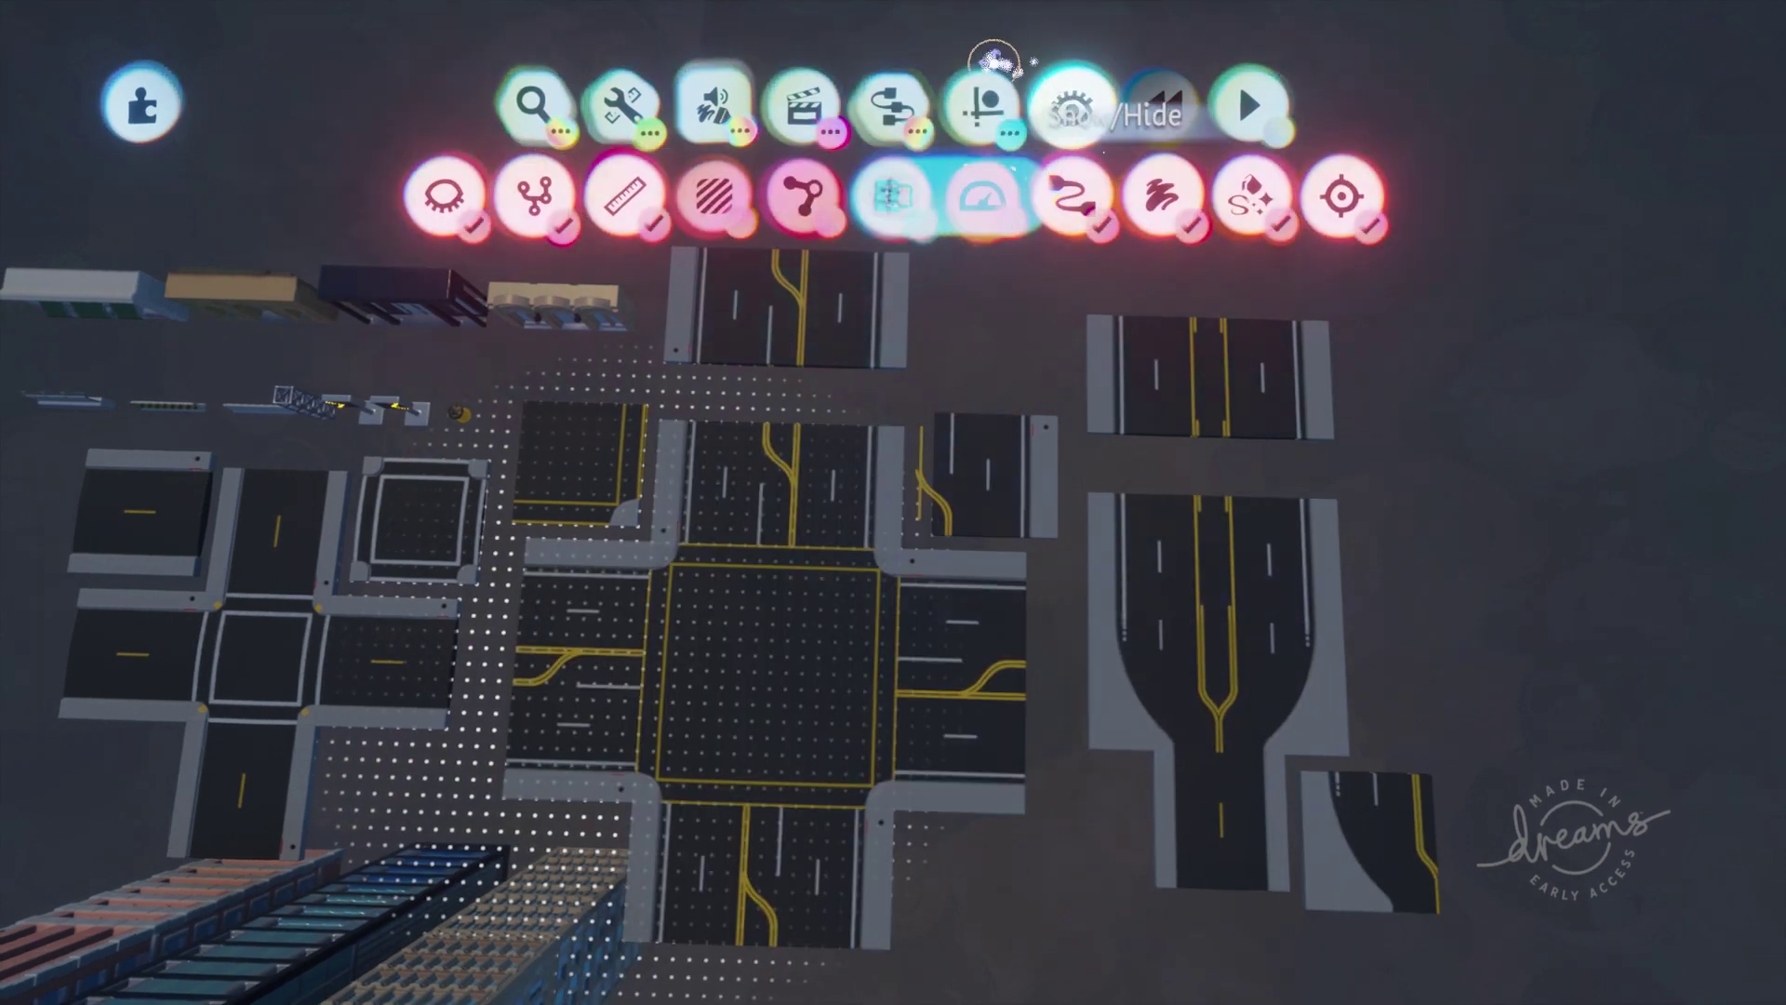
{"action": "left_click", "coordinate": [979, 195]}
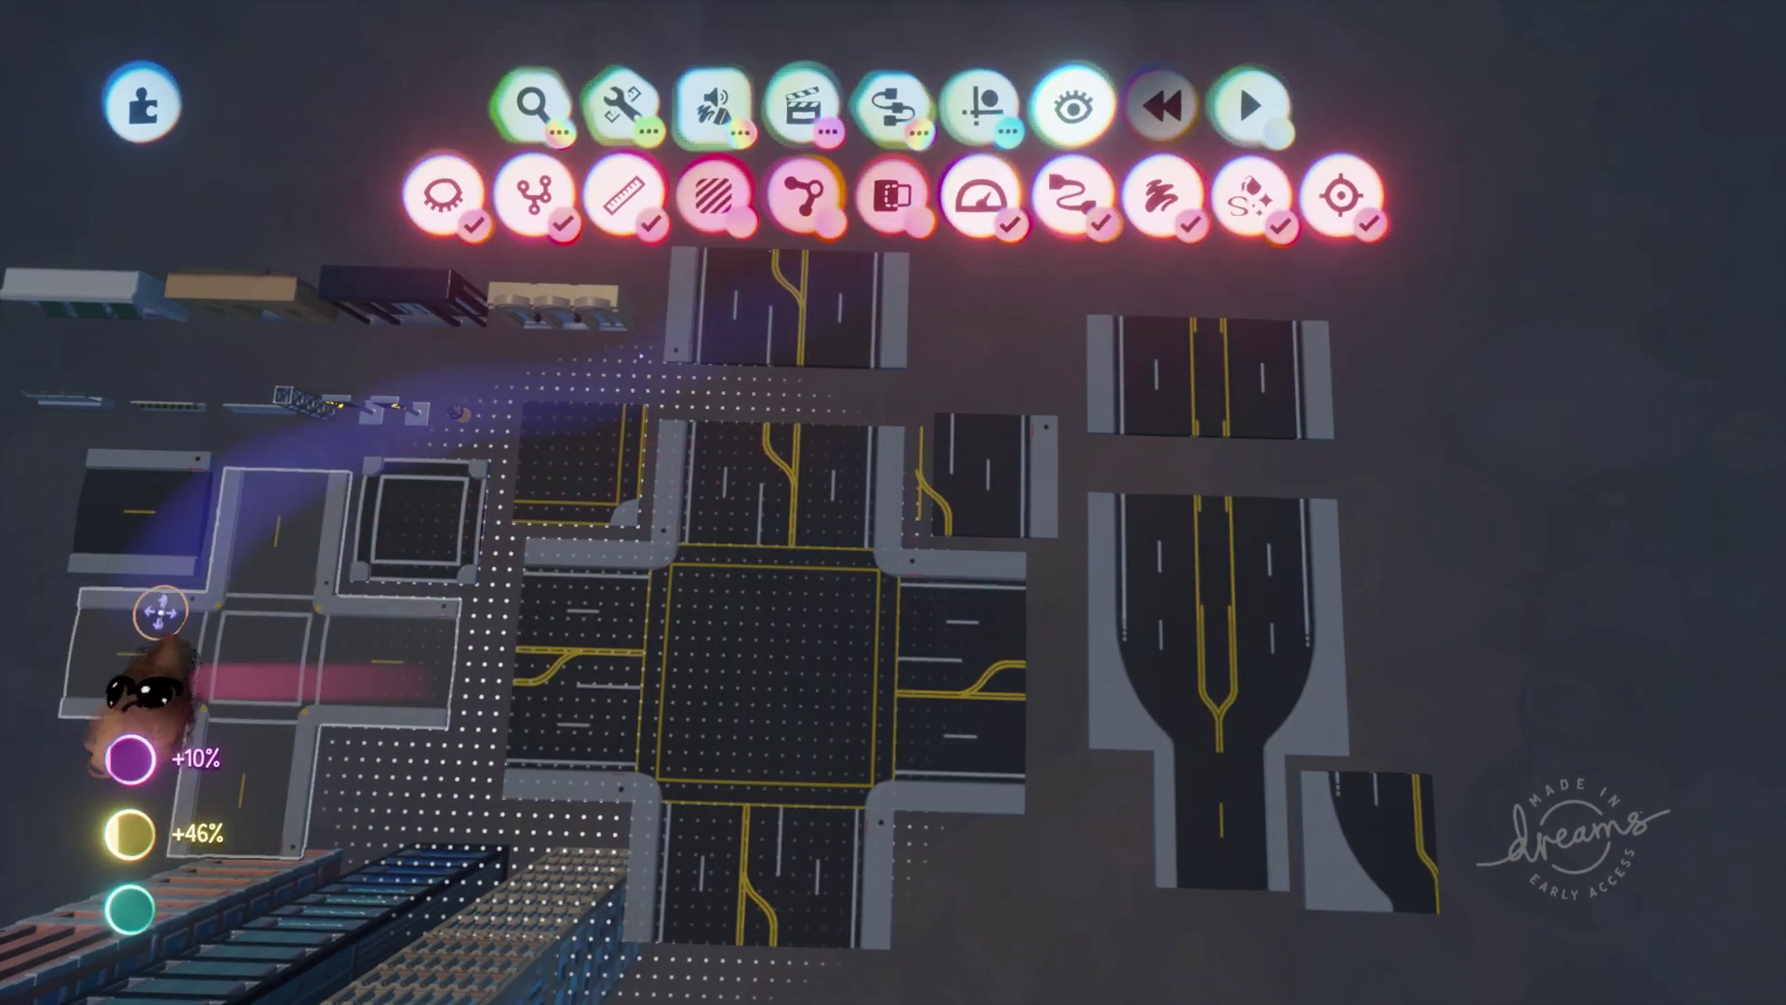
{"action": "mouse_move", "coordinate": [152, 846]}
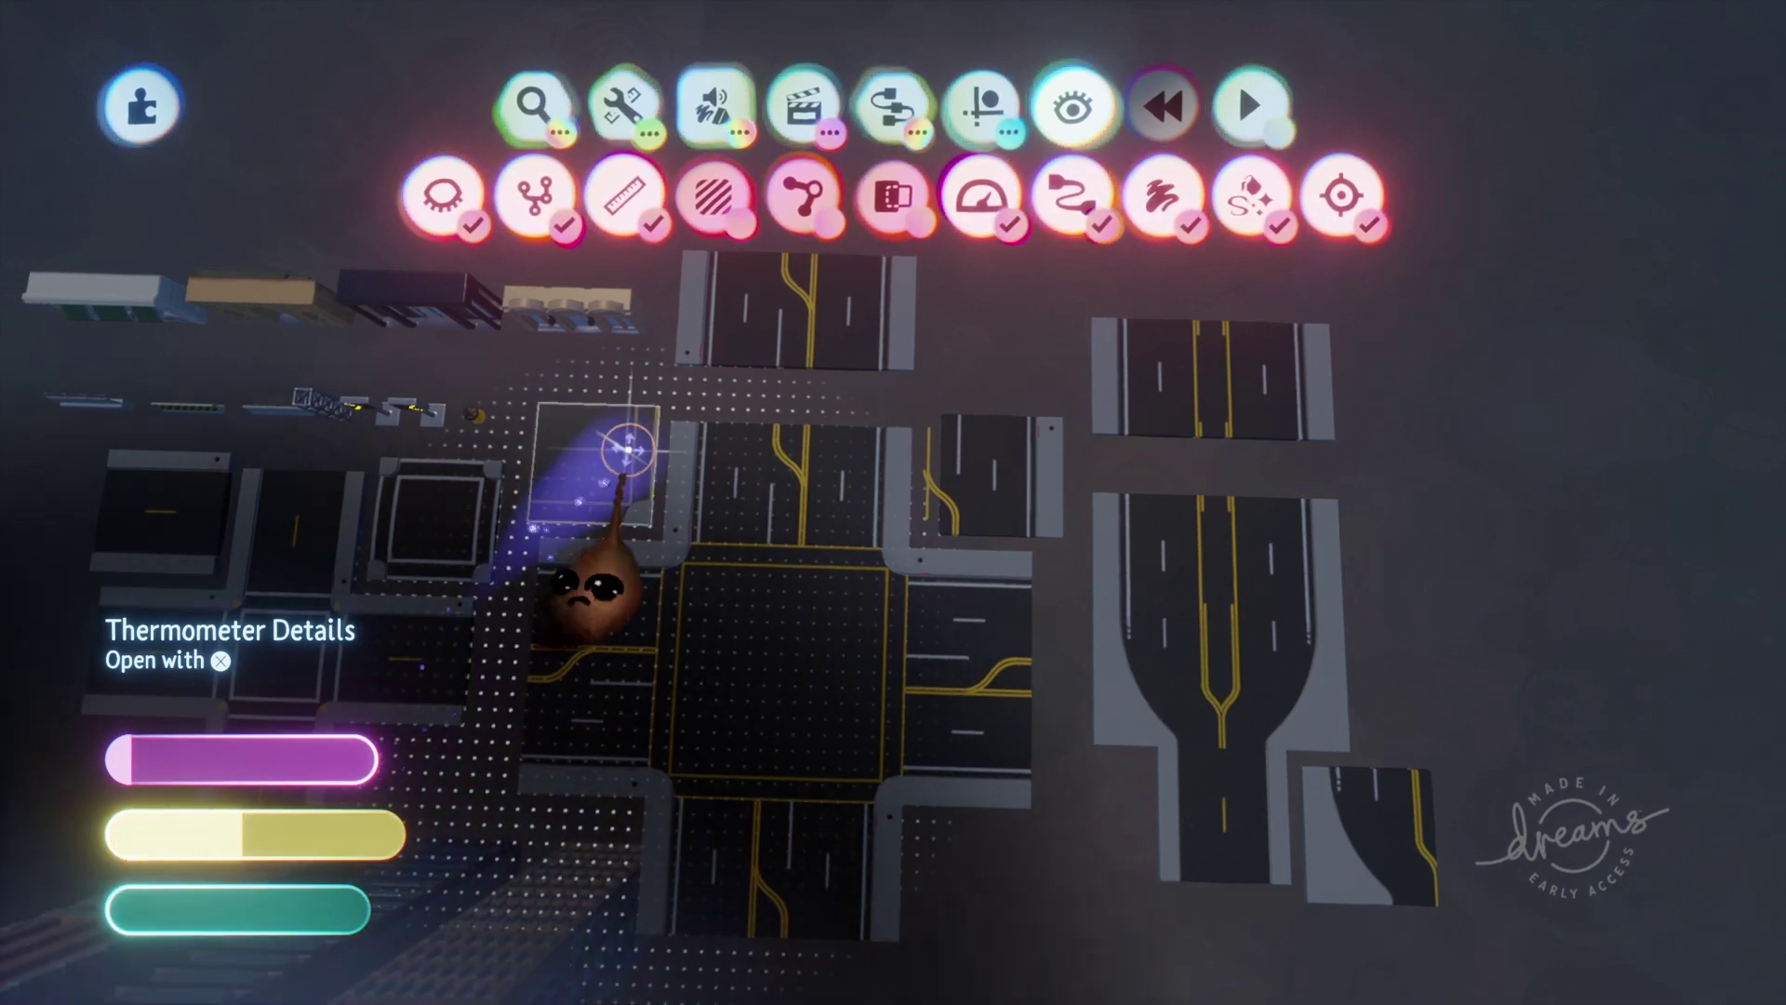
Clone the large four-lane intersection and place the copy on the empty ground beyond the kit pieces
{"action": "left_click", "coordinate": [972, 102]}
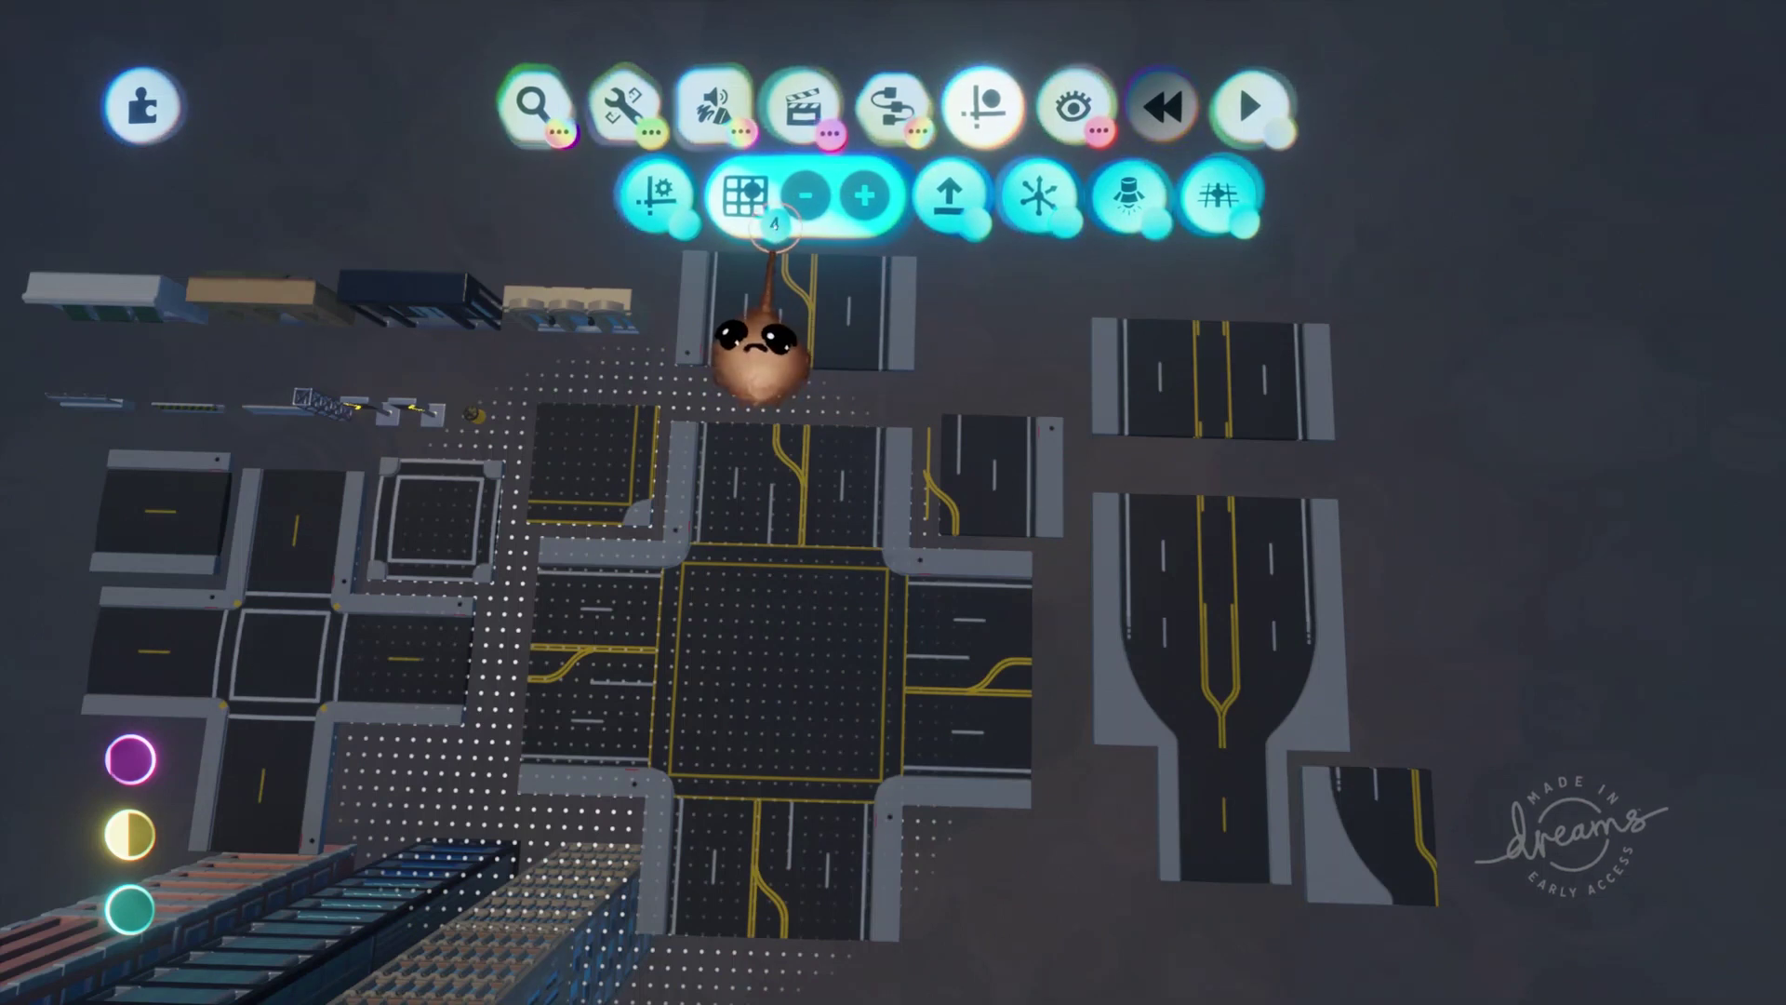
{"action": "scroll", "coordinate": [935, 743], "scroll_direction": "down", "scroll_amount": 3}
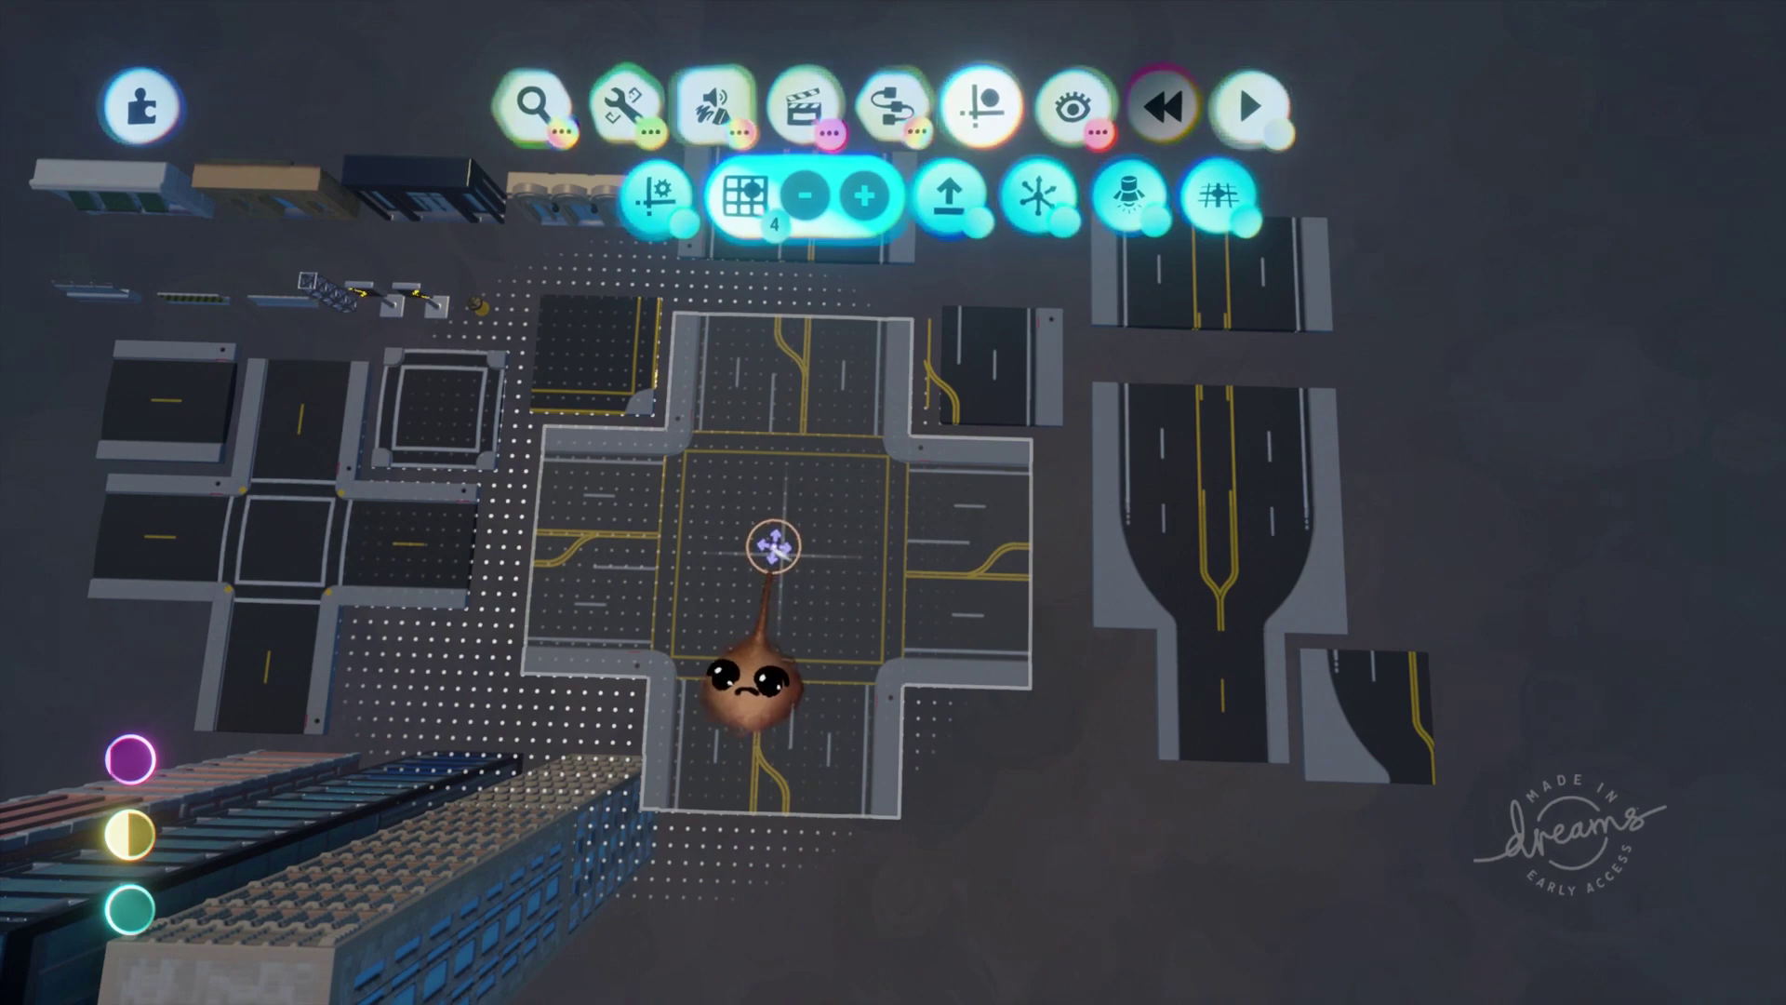
{"action": "left_click_drag", "start_coordinate": [773, 547], "coordinate": [879, 556]}
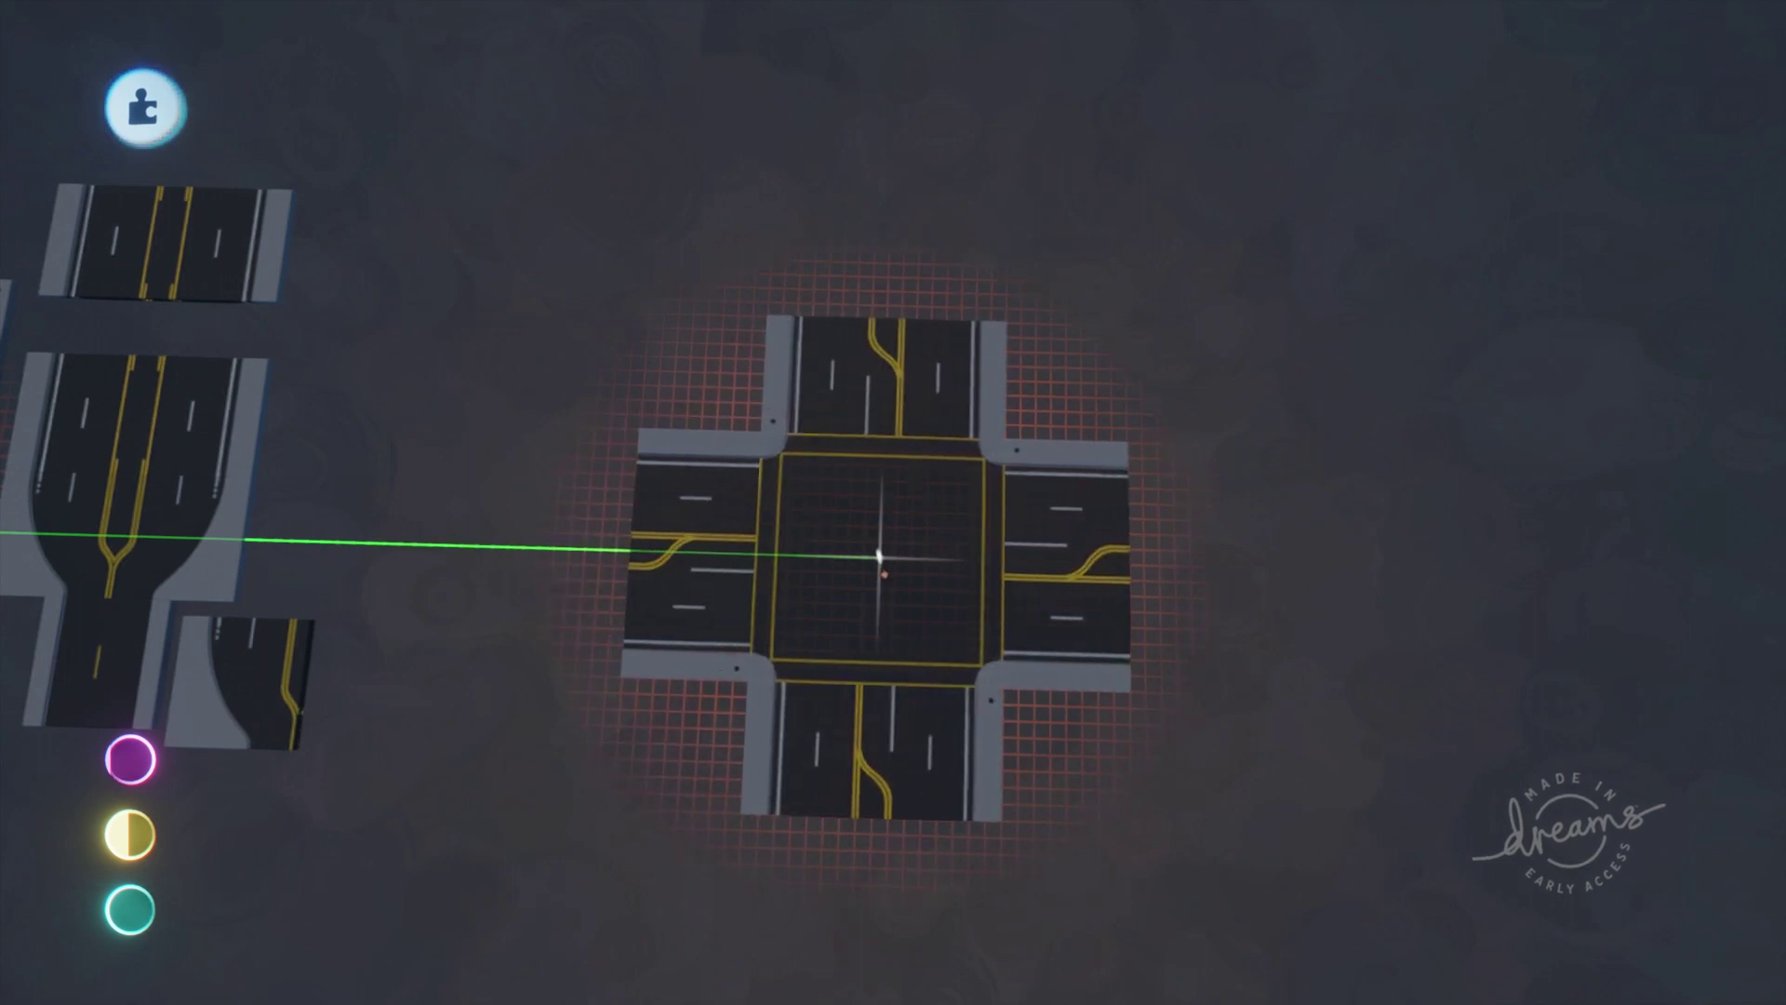
{"action": "left_click_drag", "start_coordinate": [879, 556], "coordinate": [877, 559]}
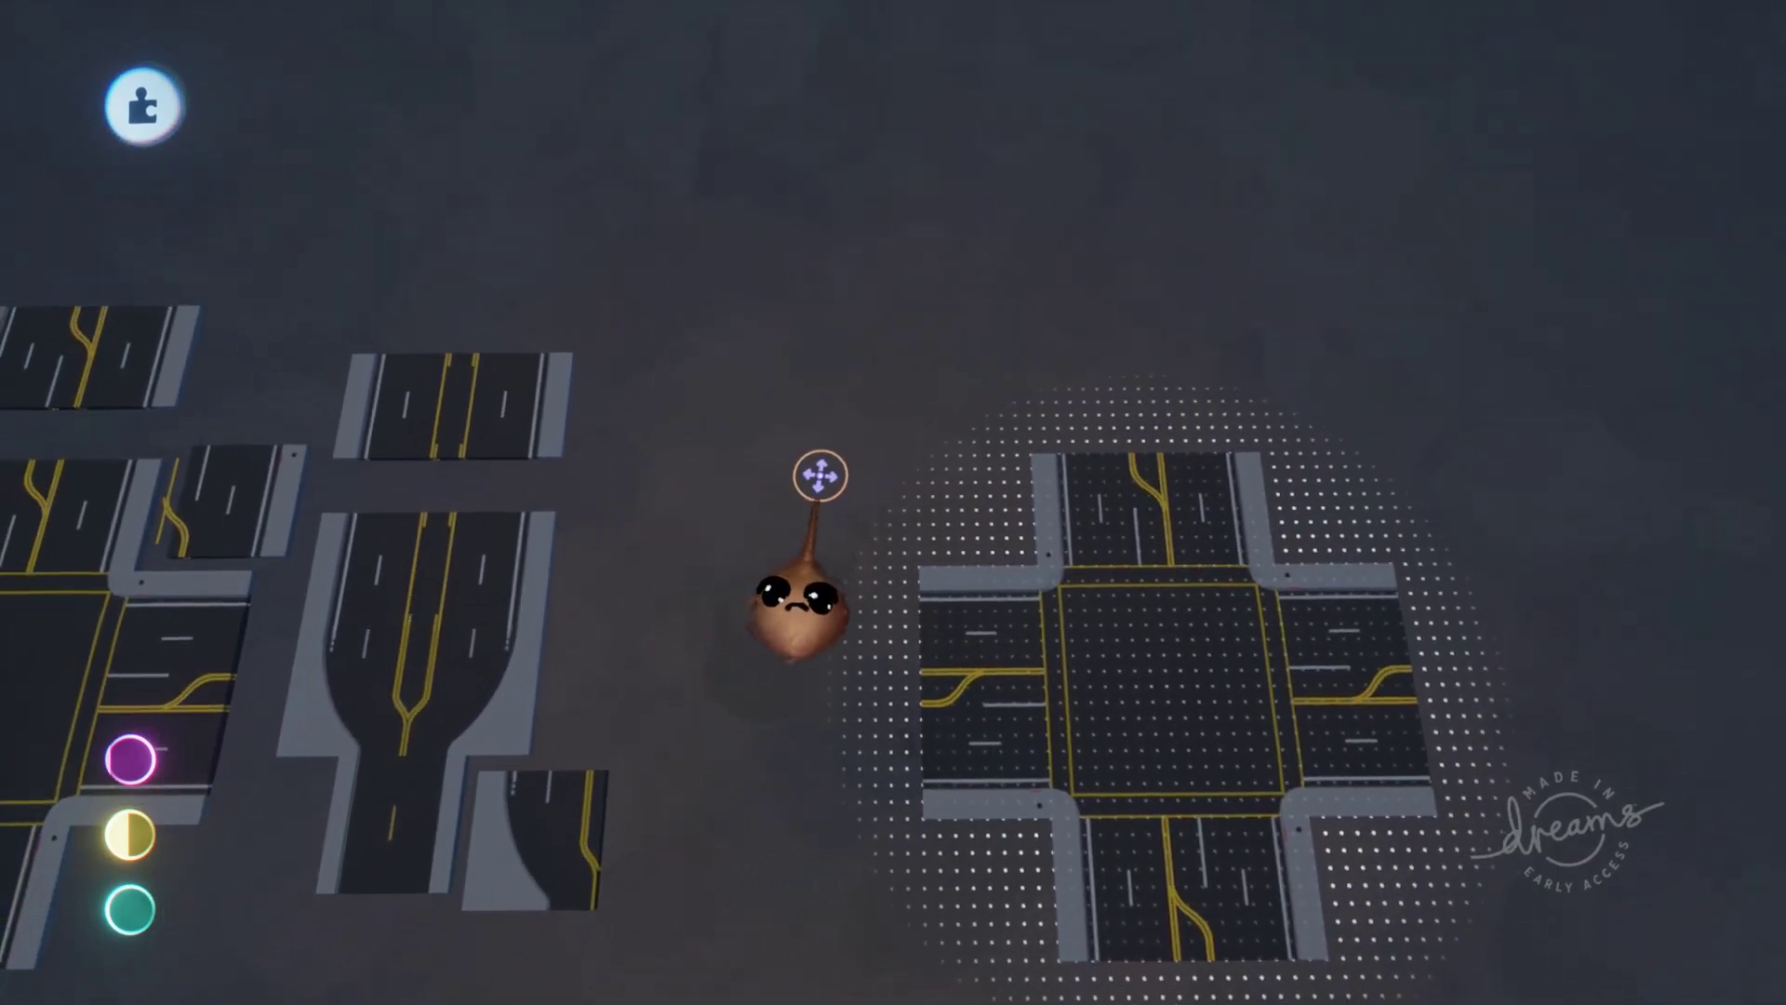
Clone the tan arched storefront onto a corner of the copied intersection, with a second copy at a right angle forming an L
{"action": "middle_click_drag", "start_coordinate": [821, 472], "coordinate": [702, 422]}
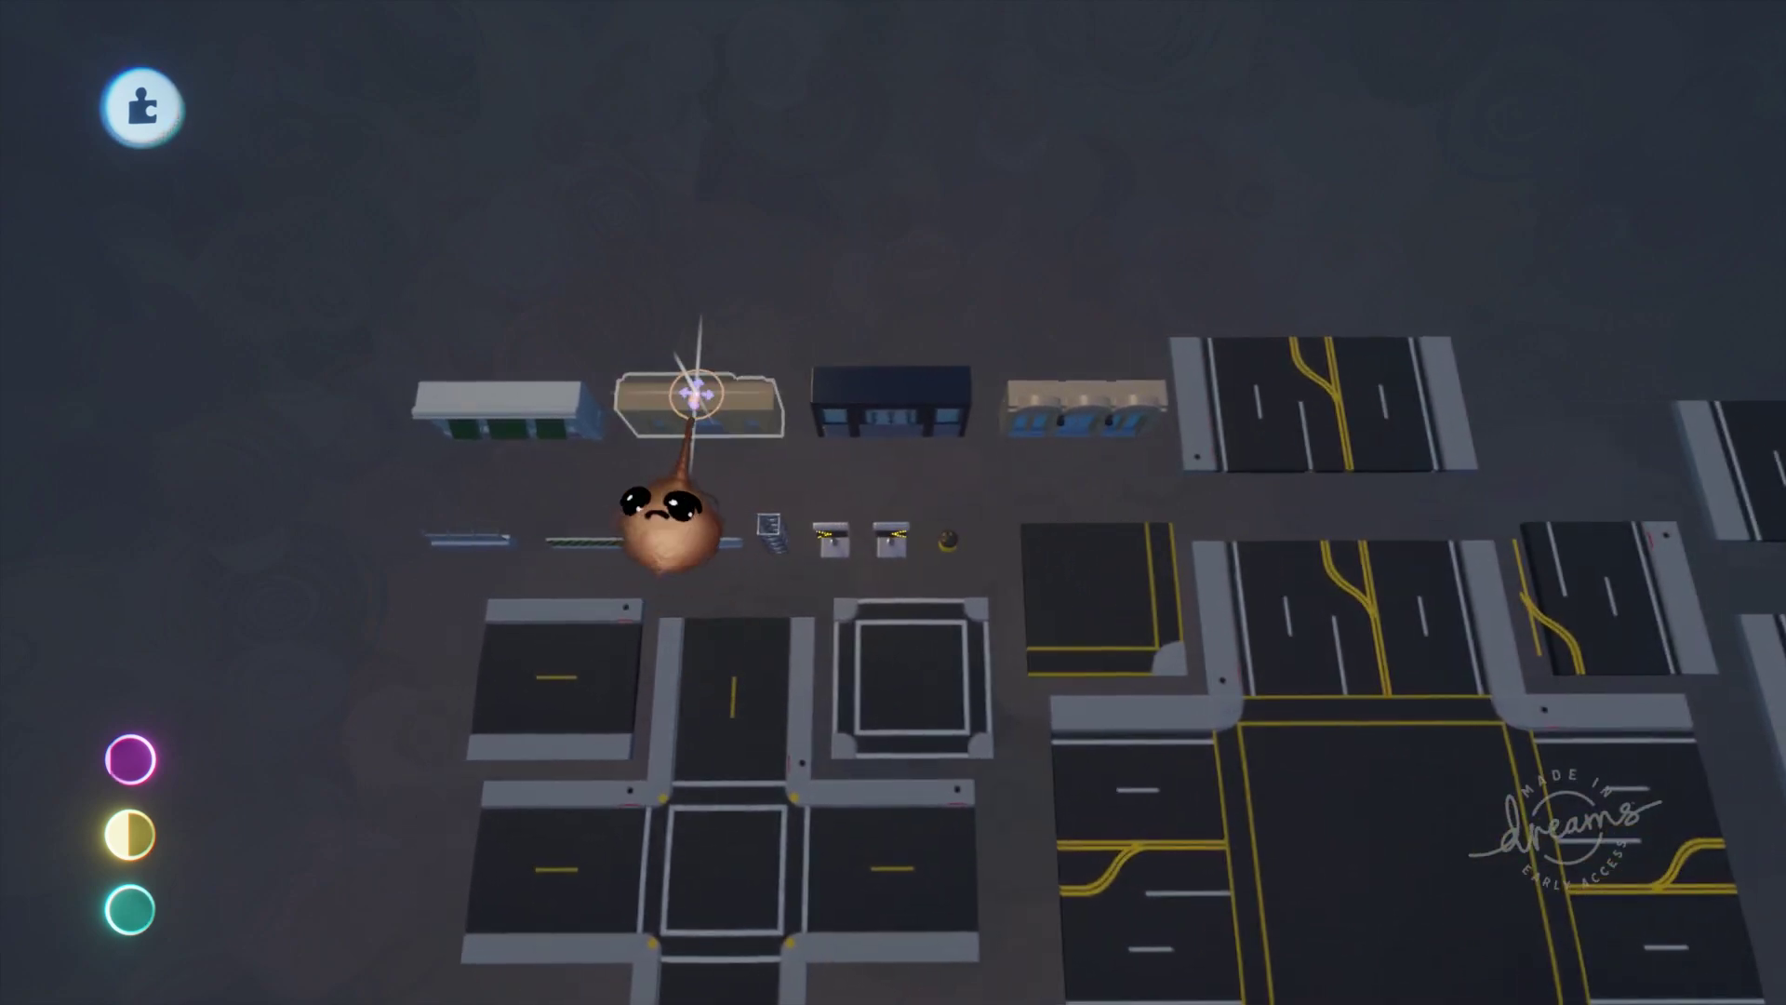
{"action": "left_click", "coordinate": [693, 394]}
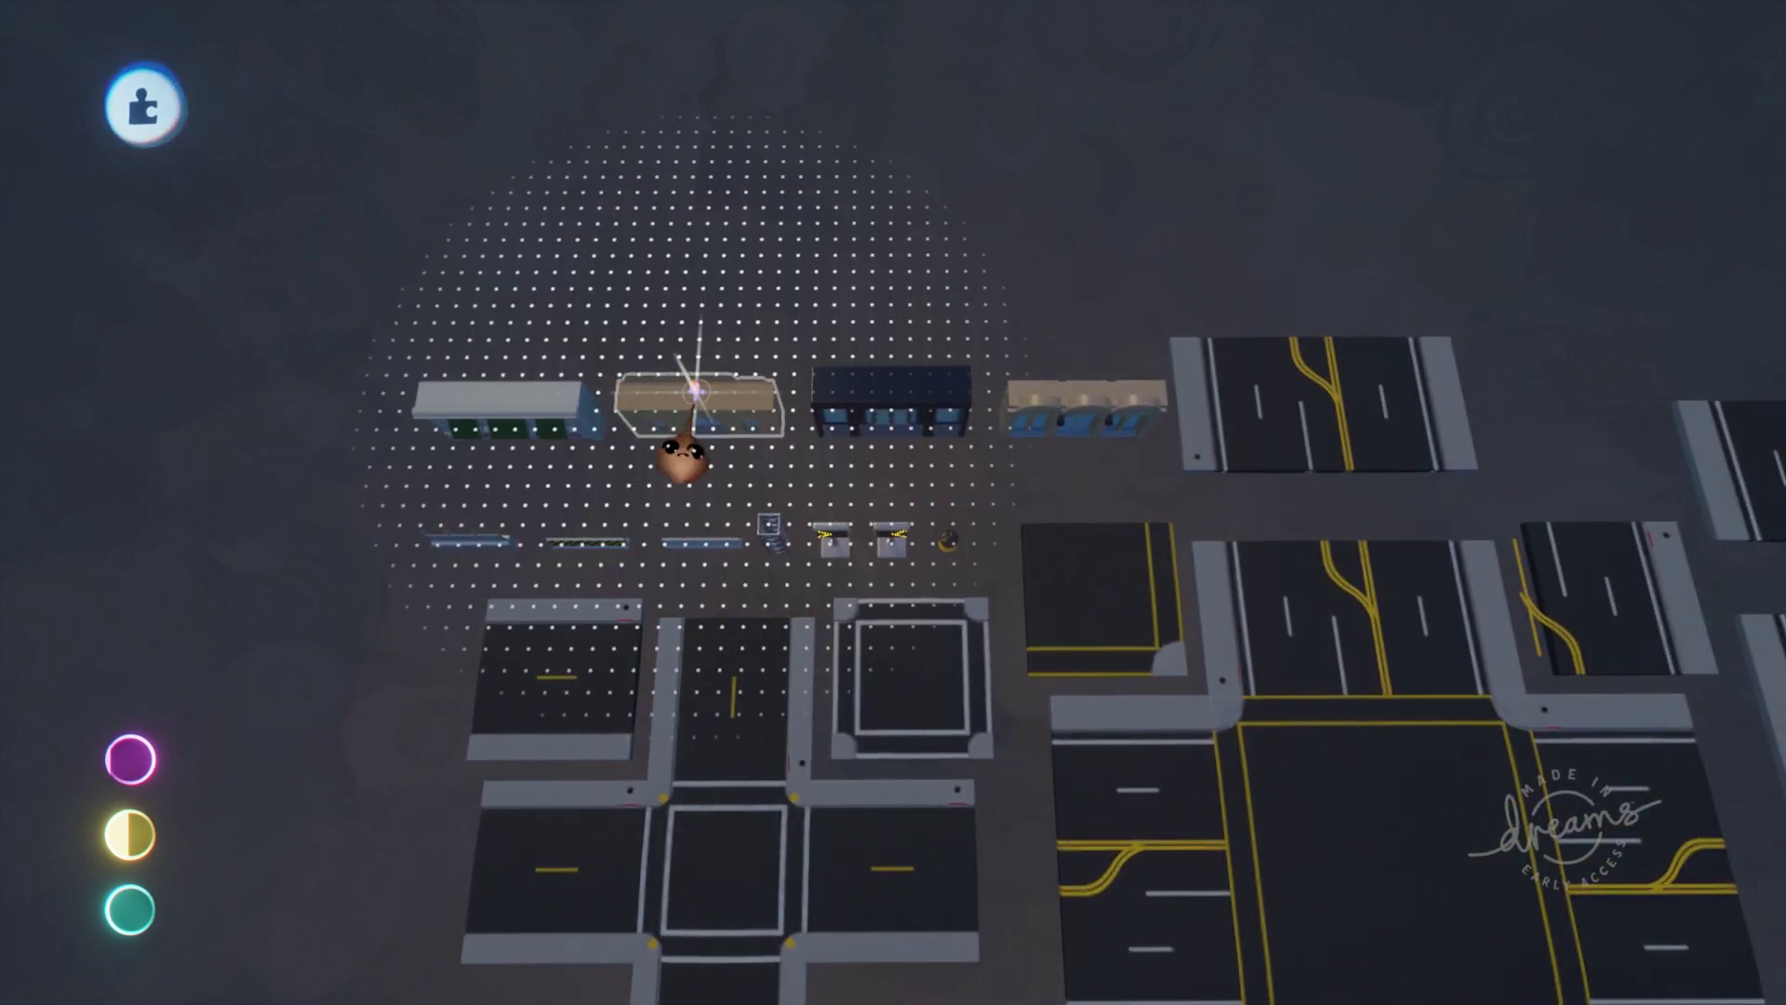
{"action": "left_click_drag", "start_coordinate": [693, 384], "coordinate": [798, 399]}
{"action": "middle_click_drag", "start_coordinate": [797, 400], "coordinate": [914, 445]}
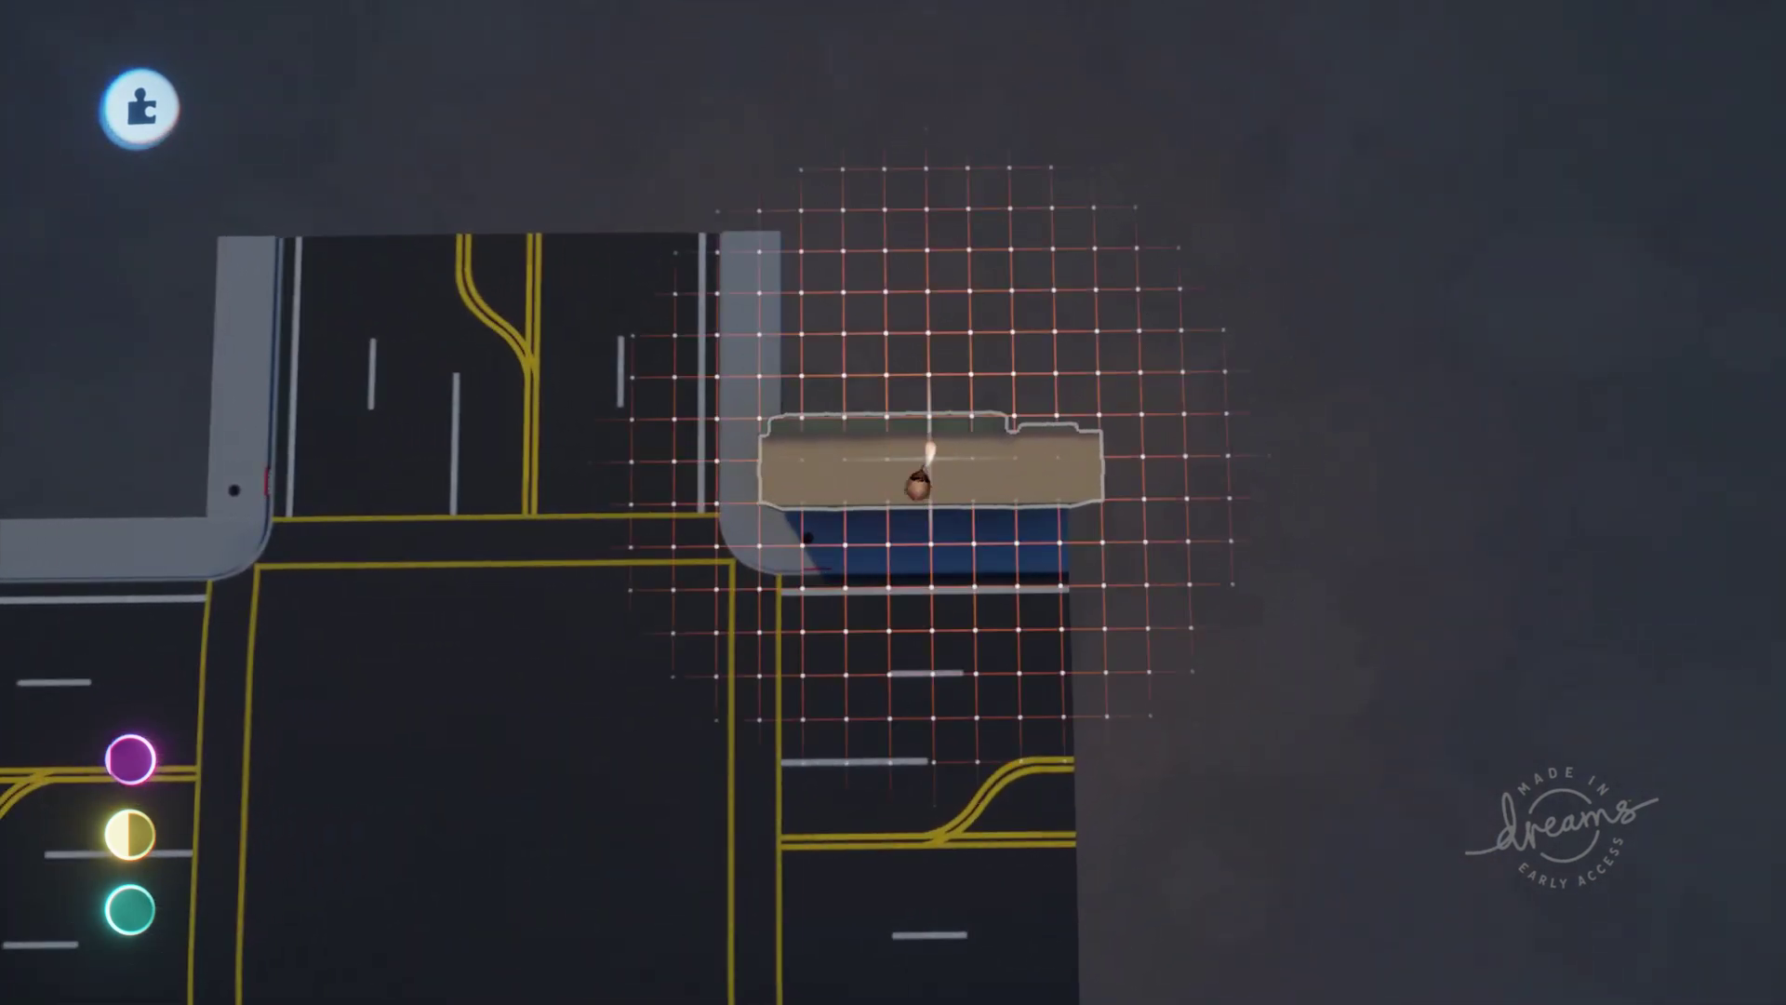
{"action": "left_click_drag", "start_coordinate": [929, 409], "coordinate": [793, 471]}
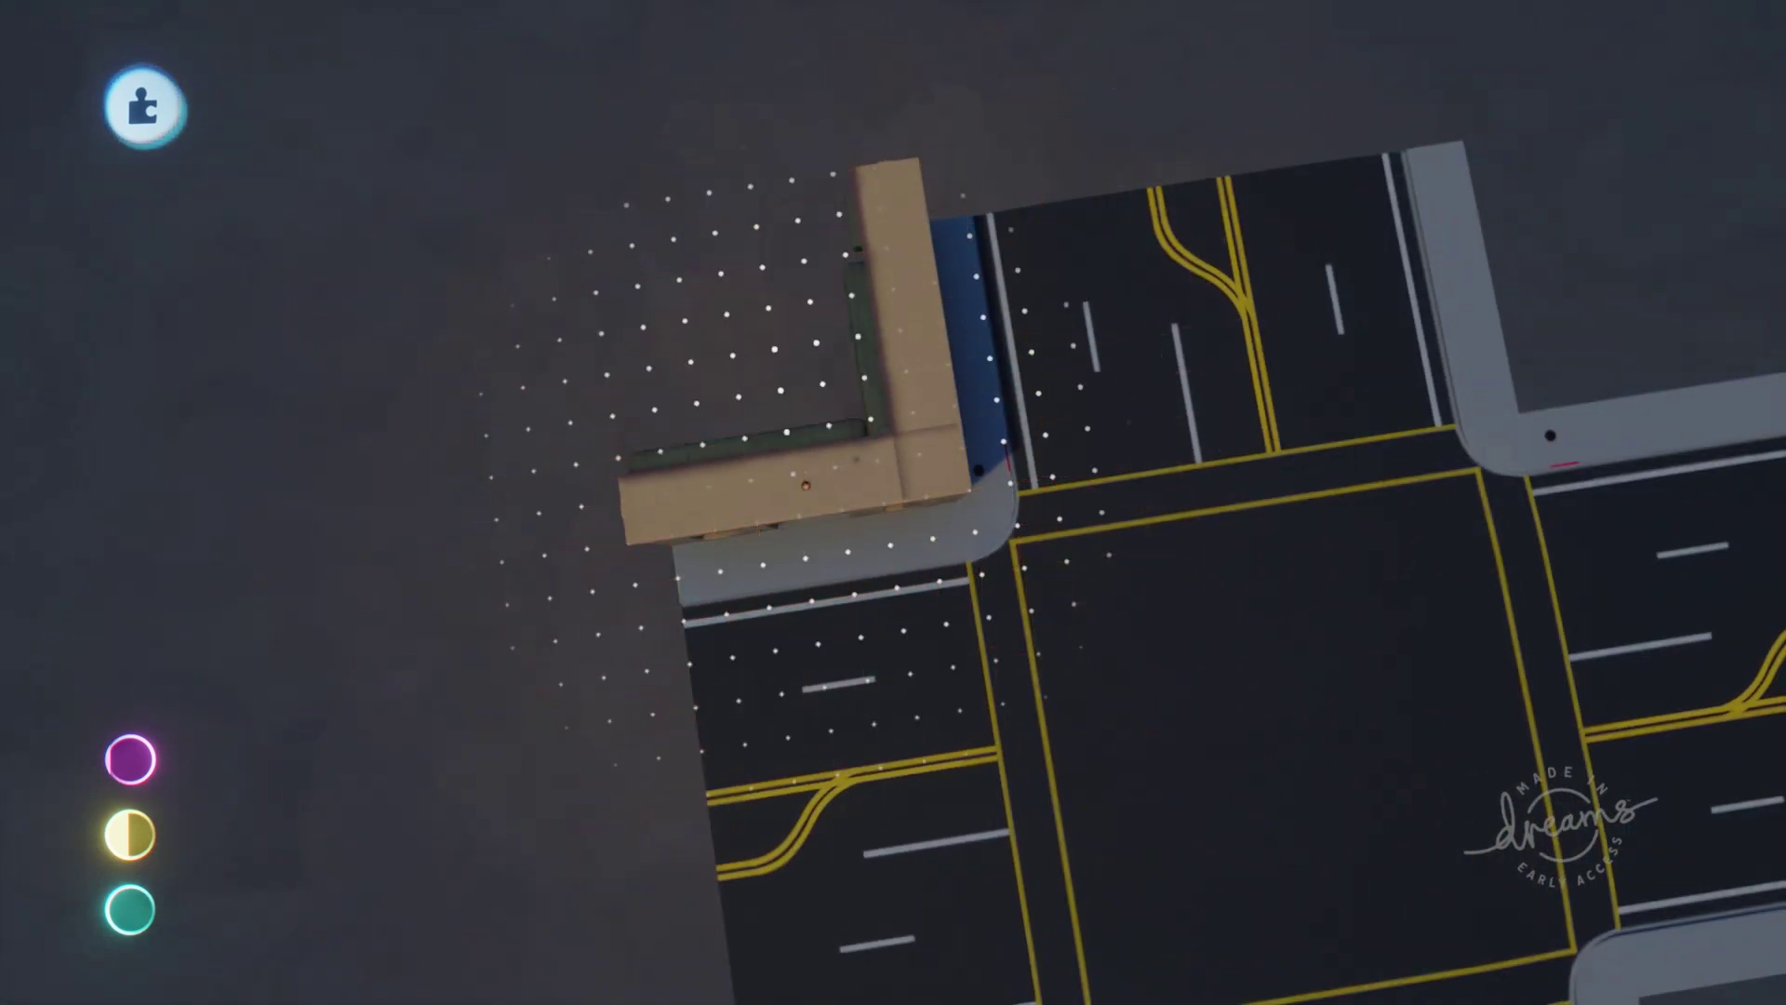
Clone the straight four-lane road segment and snap it onto the end of the intersection arm beside the storefronts
{"action": "middle_click_drag", "start_coordinate": [813, 539], "coordinate": [666, 382]}
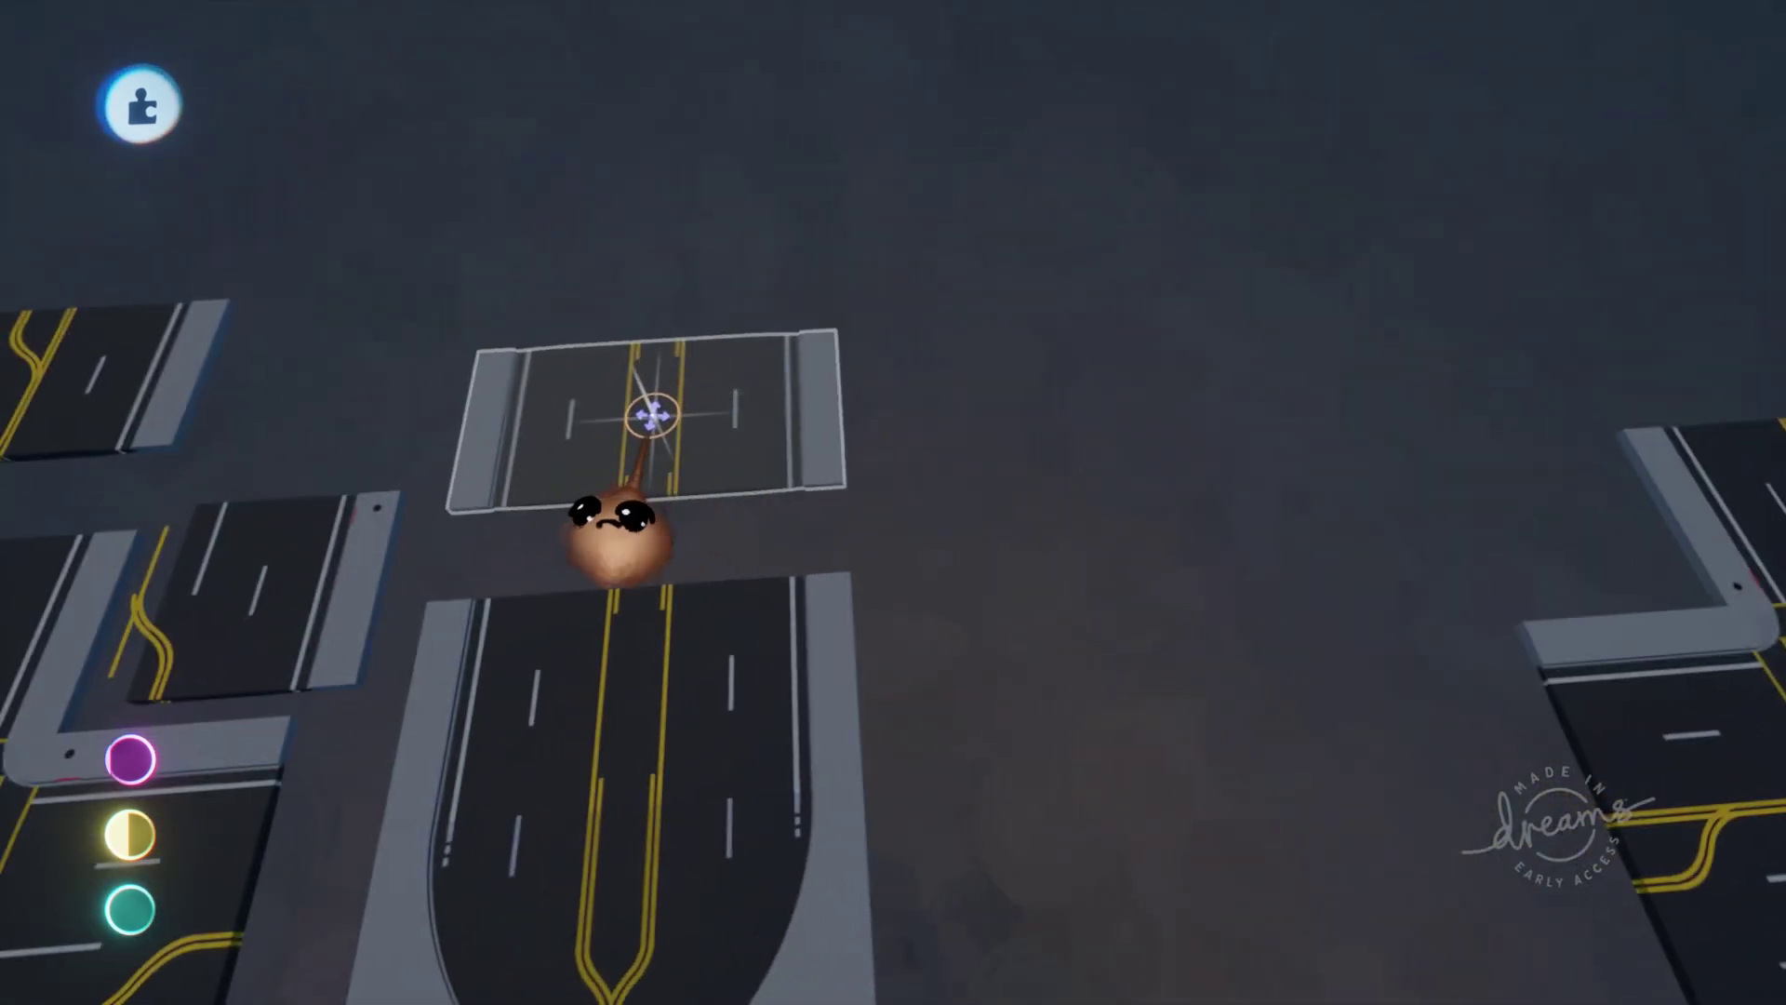
{"action": "left_click_drag", "start_coordinate": [651, 415], "coordinate": [676, 352]}
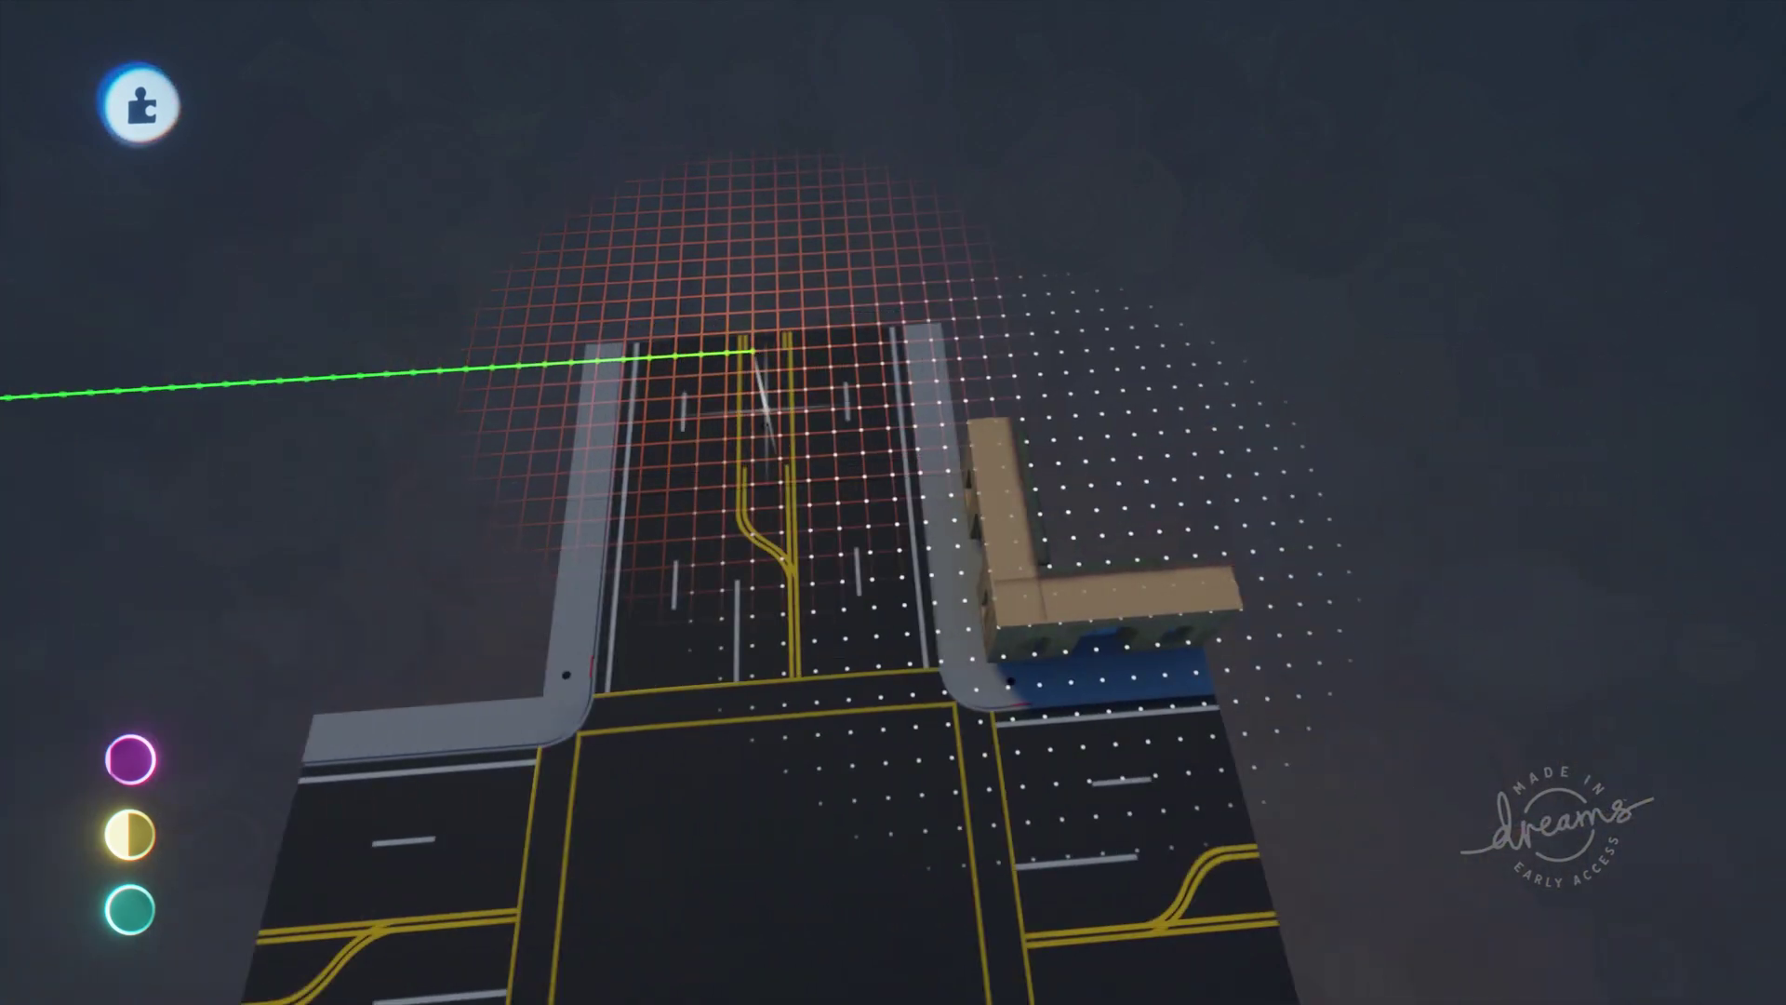
{"action": "left_click", "coordinate": [766, 409]}
Extend the storefront row along the newly added road with two more snapped copies of the tan building
{"action": "middle_click_drag", "start_coordinate": [750, 515], "coordinate": [891, 483]}
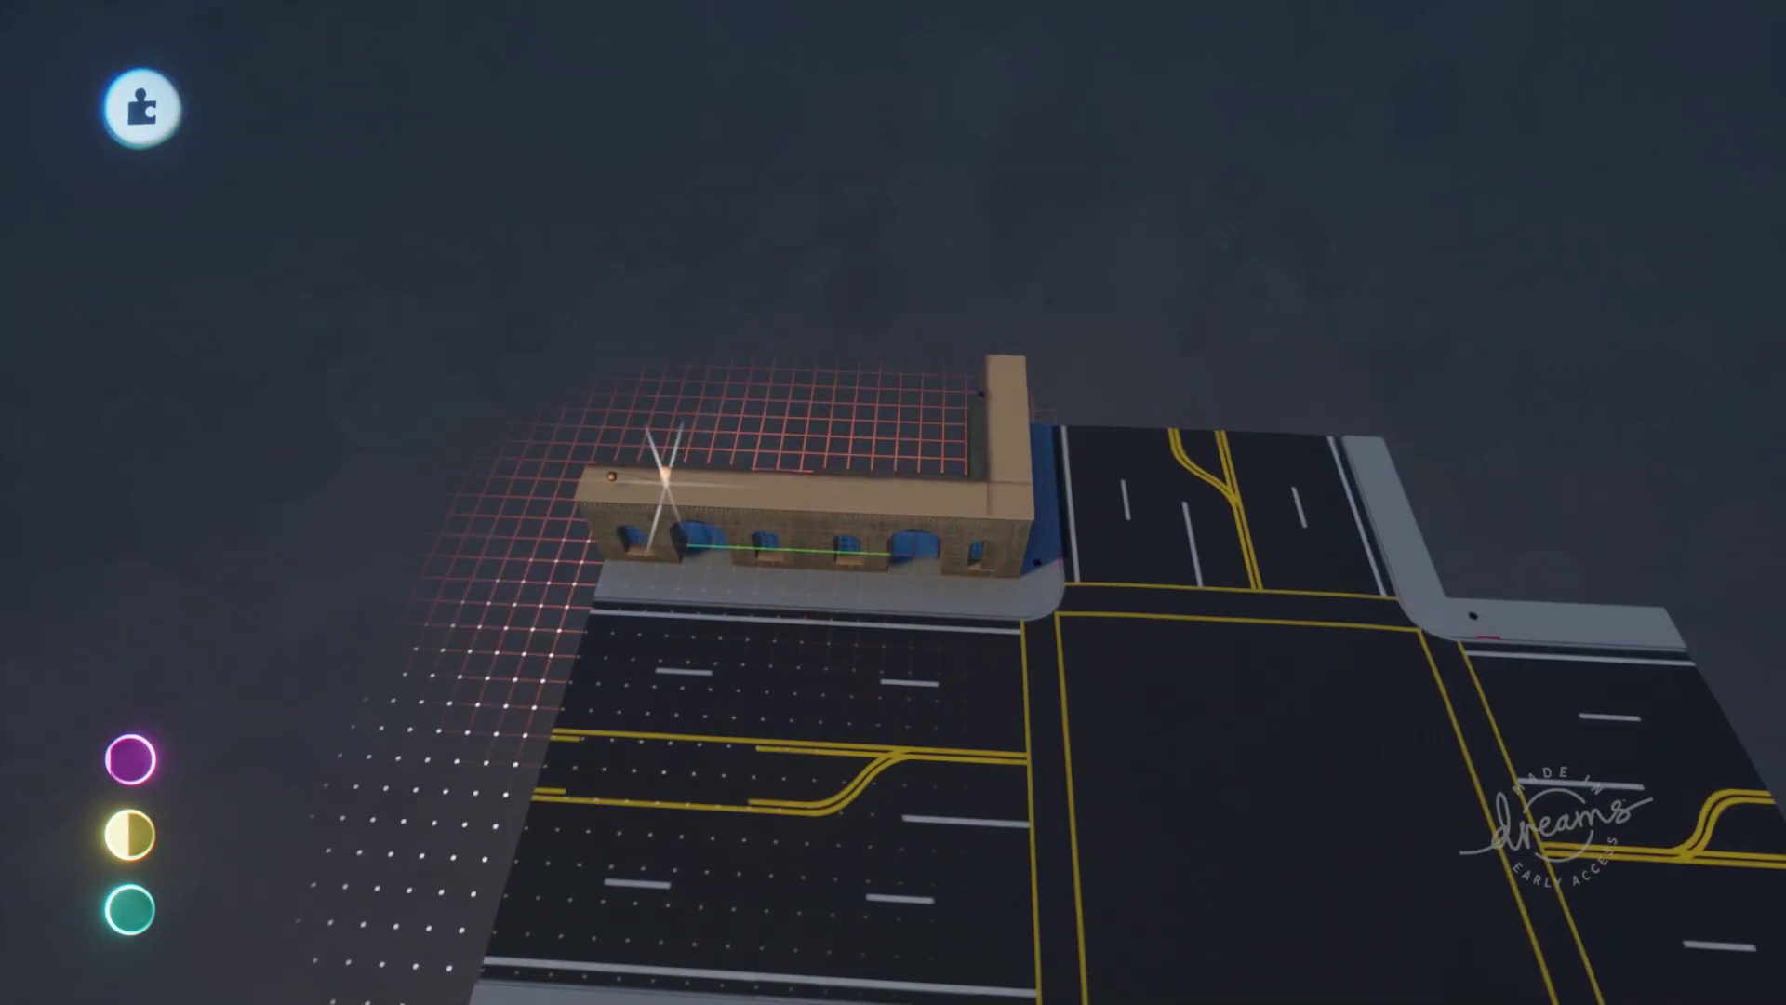
{"action": "middle_click_drag", "start_coordinate": [650, 551], "coordinate": [887, 579]}
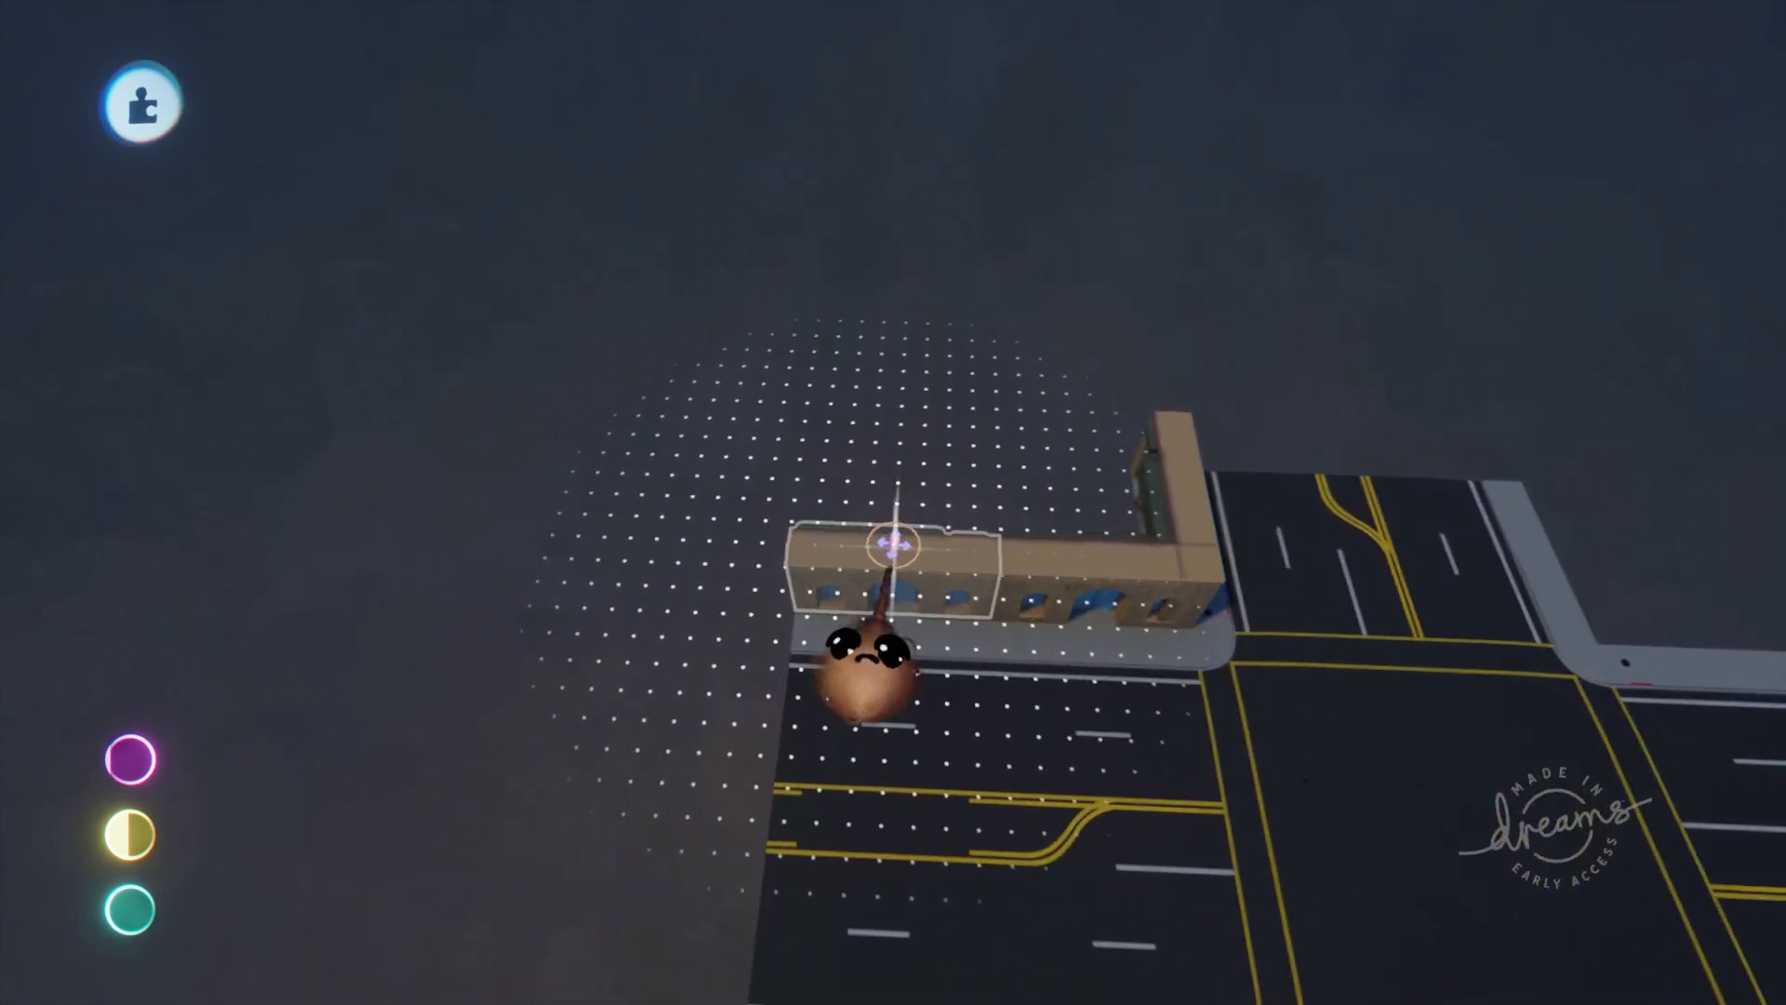
{"action": "left_click_drag", "start_coordinate": [889, 545], "coordinate": [863, 547]}
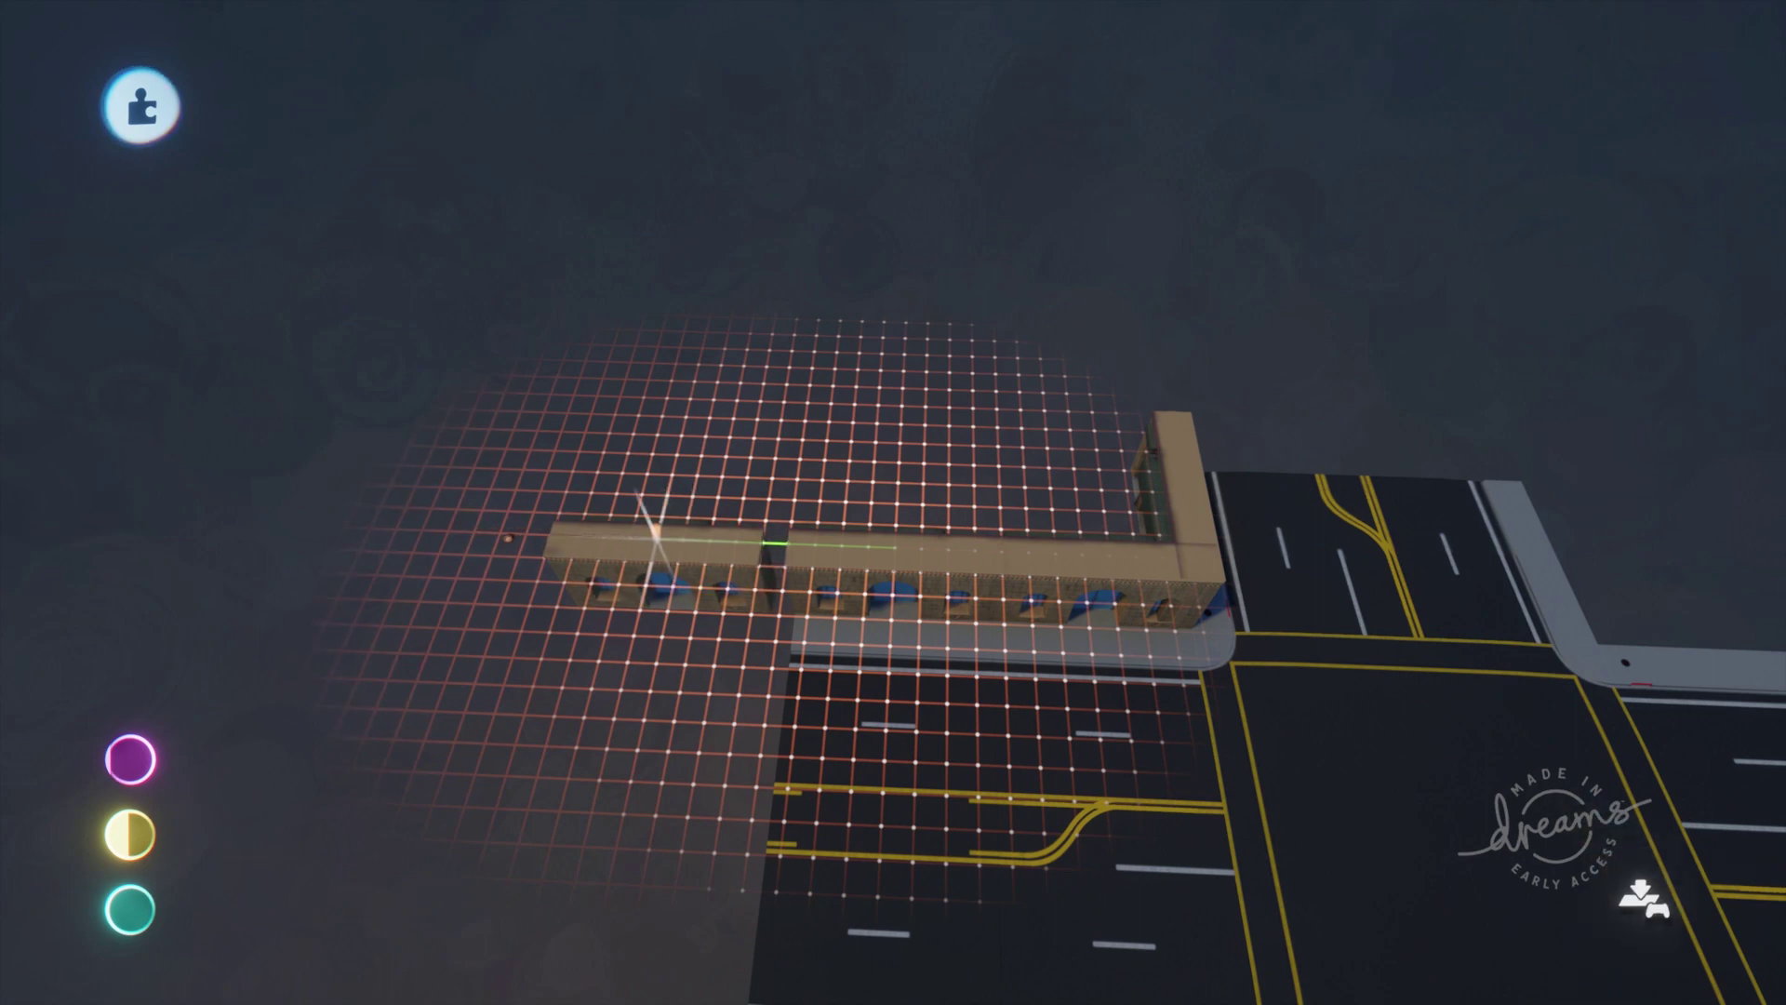
{"action": "left_click_drag", "start_coordinate": [682, 535], "coordinate": [561, 540]}
Extend the other side of the L with two more tan storefront copies along the adjacent arm
{"action": "middle_click_drag", "start_coordinate": [996, 713], "coordinate": [848, 528]}
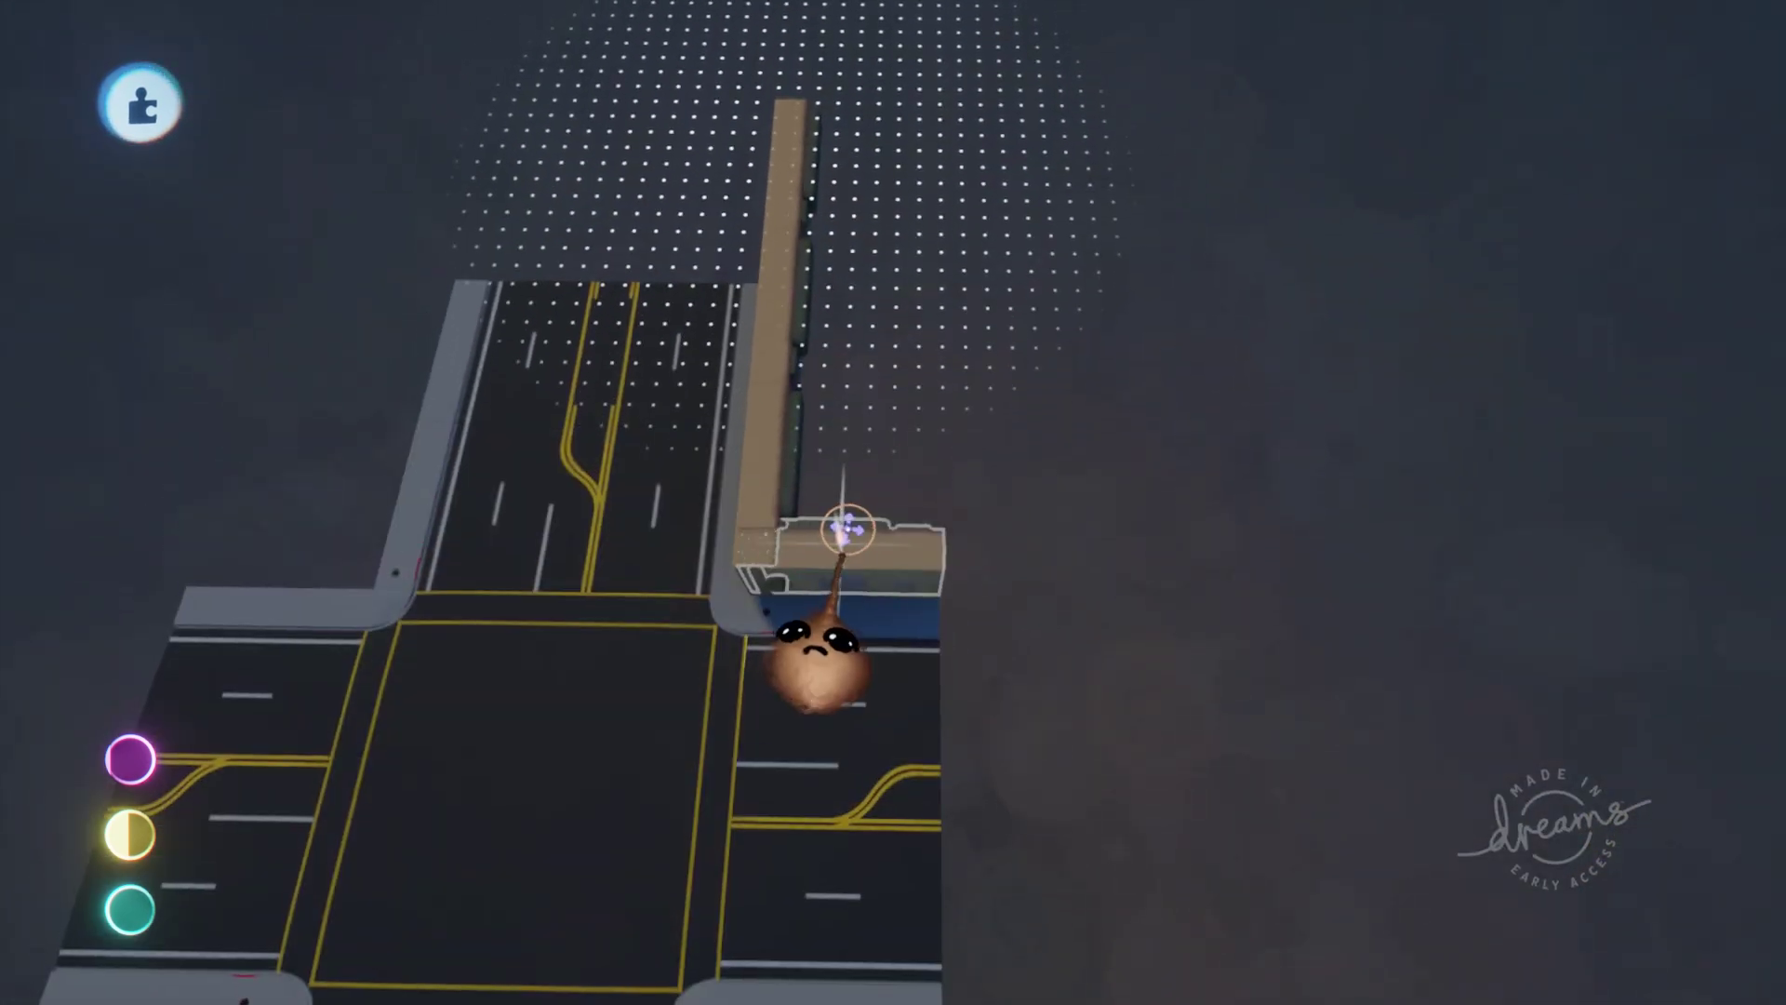
{"action": "mouse_move", "coordinate": [842, 547]}
{"action": "left_mouse_down"}
{"action": "mouse_move", "coordinate": [891, 569]}
{"action": "mouse_move", "coordinate": [853, 538]}
{"action": "left_mouse_up"}
{"action": "mouse_move", "coordinate": [853, 538]}
{"action": "middle_mouse_down"}
{"action": "mouse_move", "coordinate": [700, 558]}
{"action": "mouse_move", "coordinate": [842, 530]}
{"action": "mouse_move", "coordinate": [827, 534]}
{"action": "middle_mouse_up"}
Add straight road copies until both storefront-lined arms of the intersection are extended by two segments
{"action": "left_click_drag", "start_coordinate": [823, 532], "coordinate": [821, 495]}
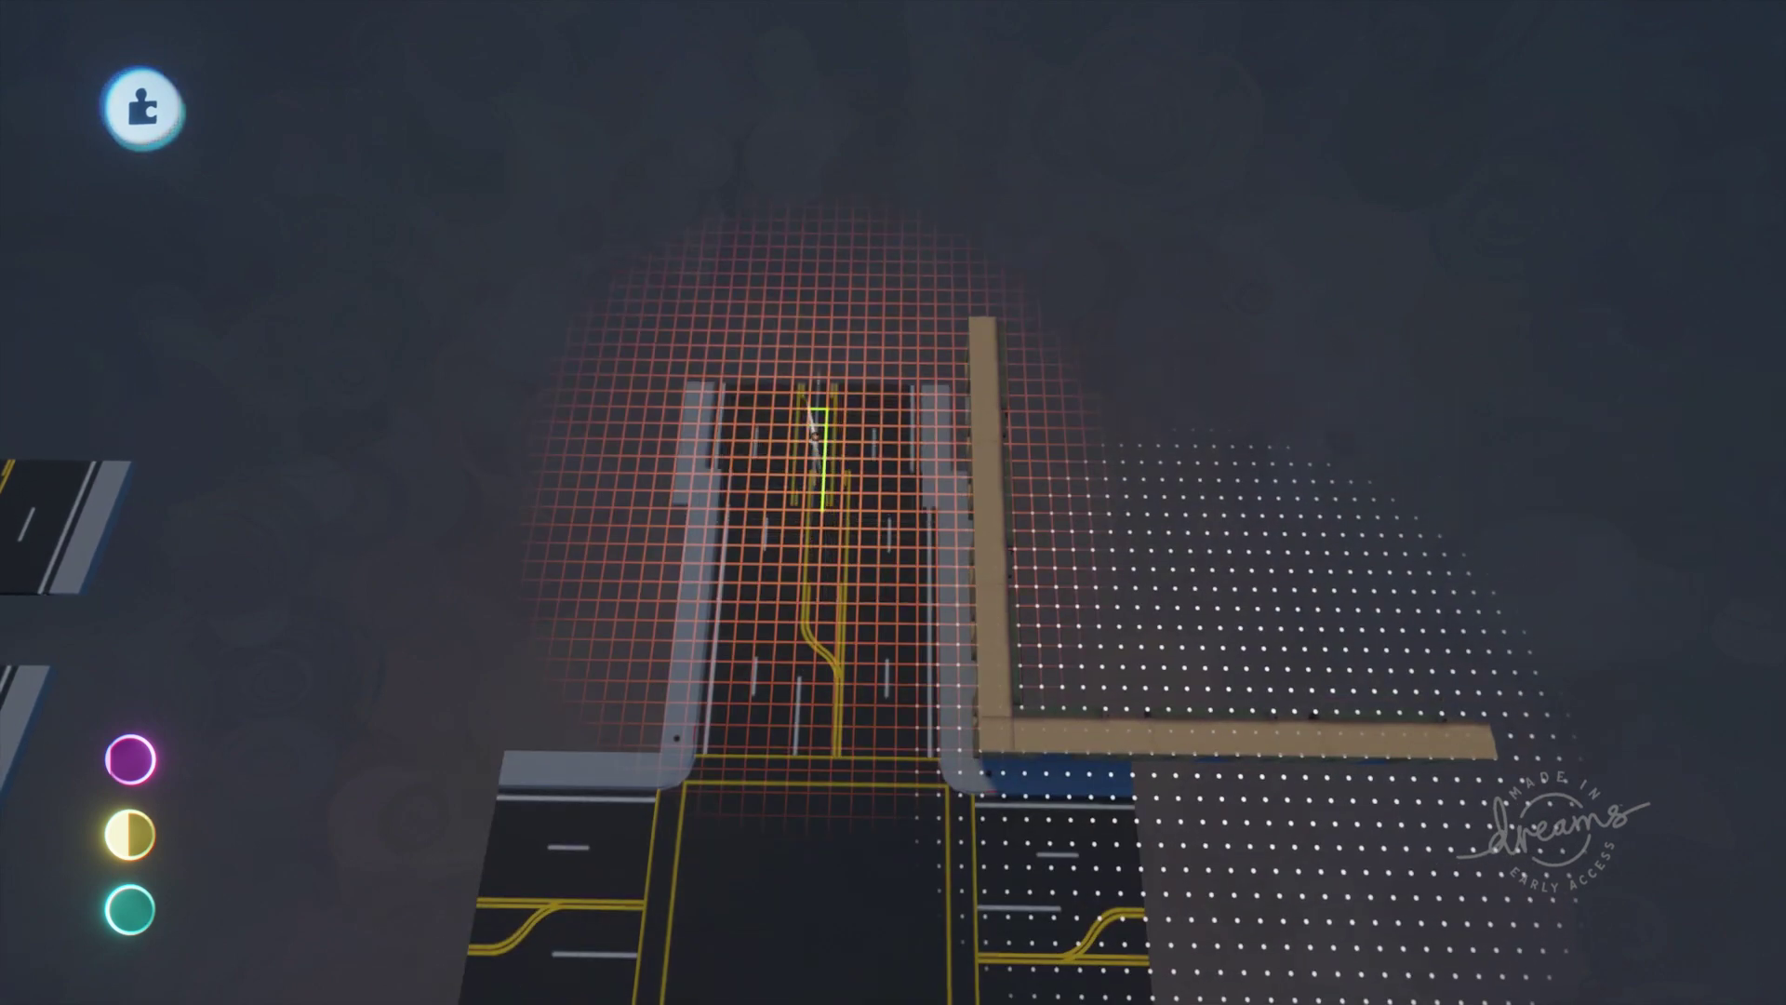
{"action": "left_click_drag", "start_coordinate": [828, 409], "coordinate": [828, 414]}
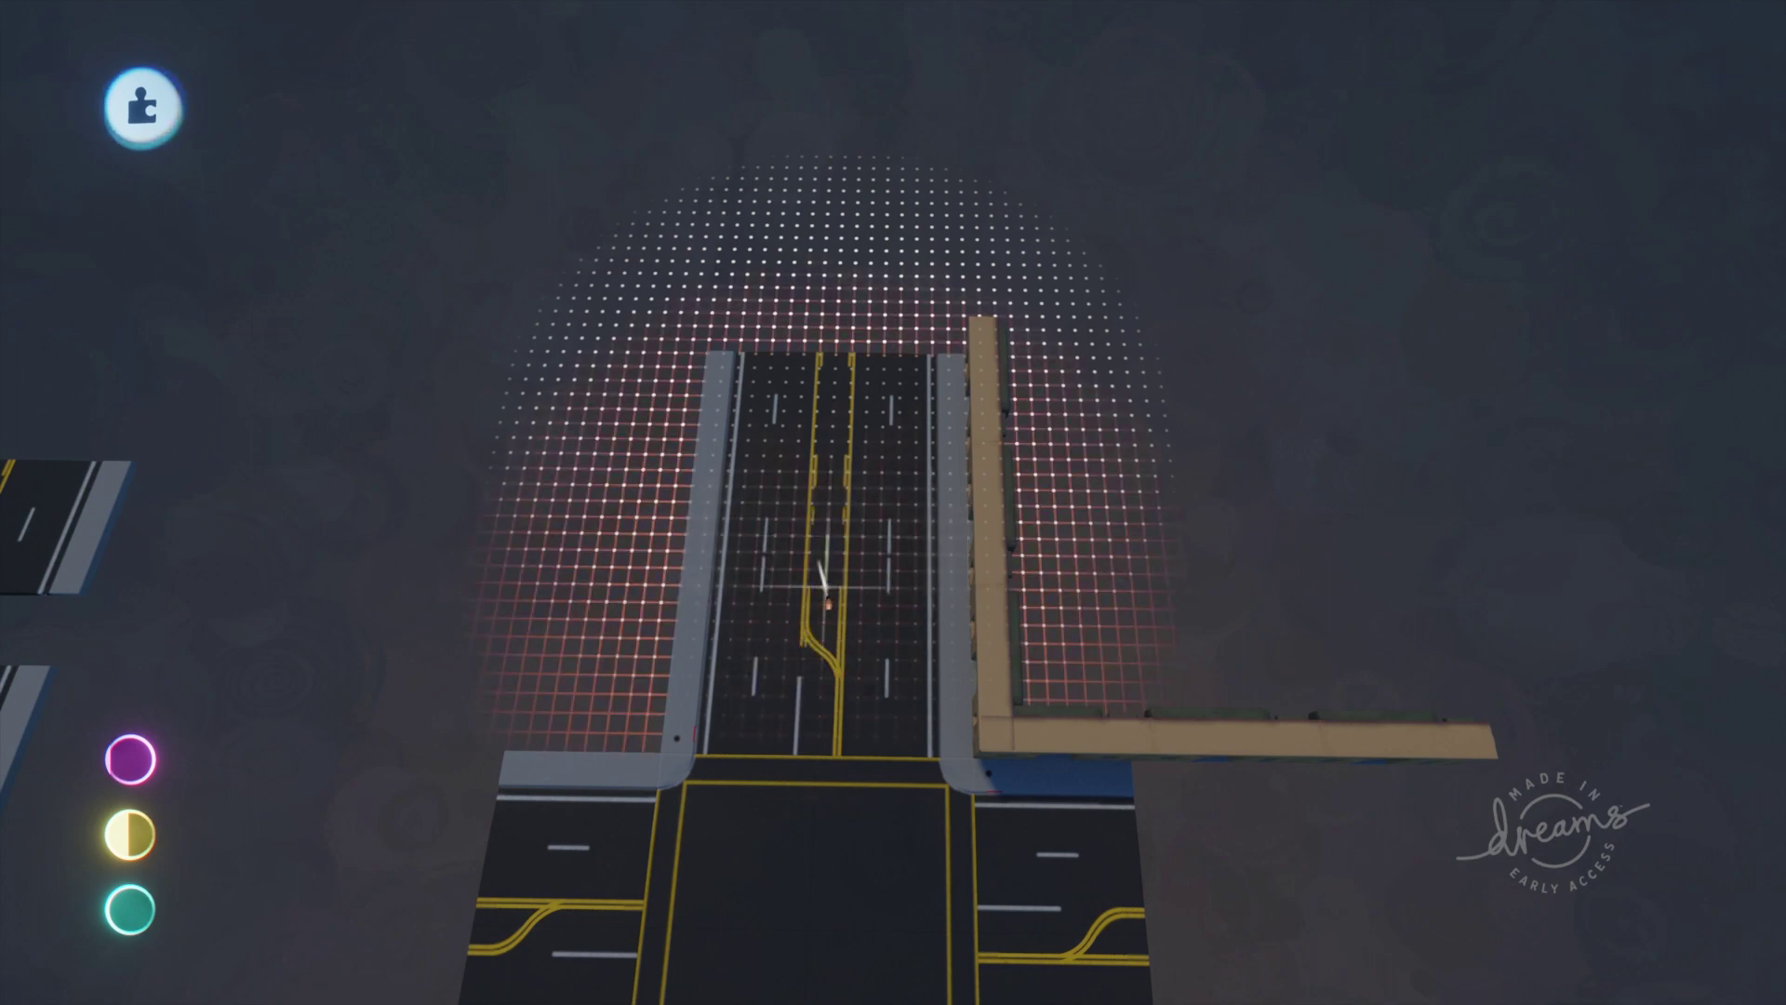
{"action": "left_click_drag", "start_coordinate": [826, 595], "coordinate": [872, 659]}
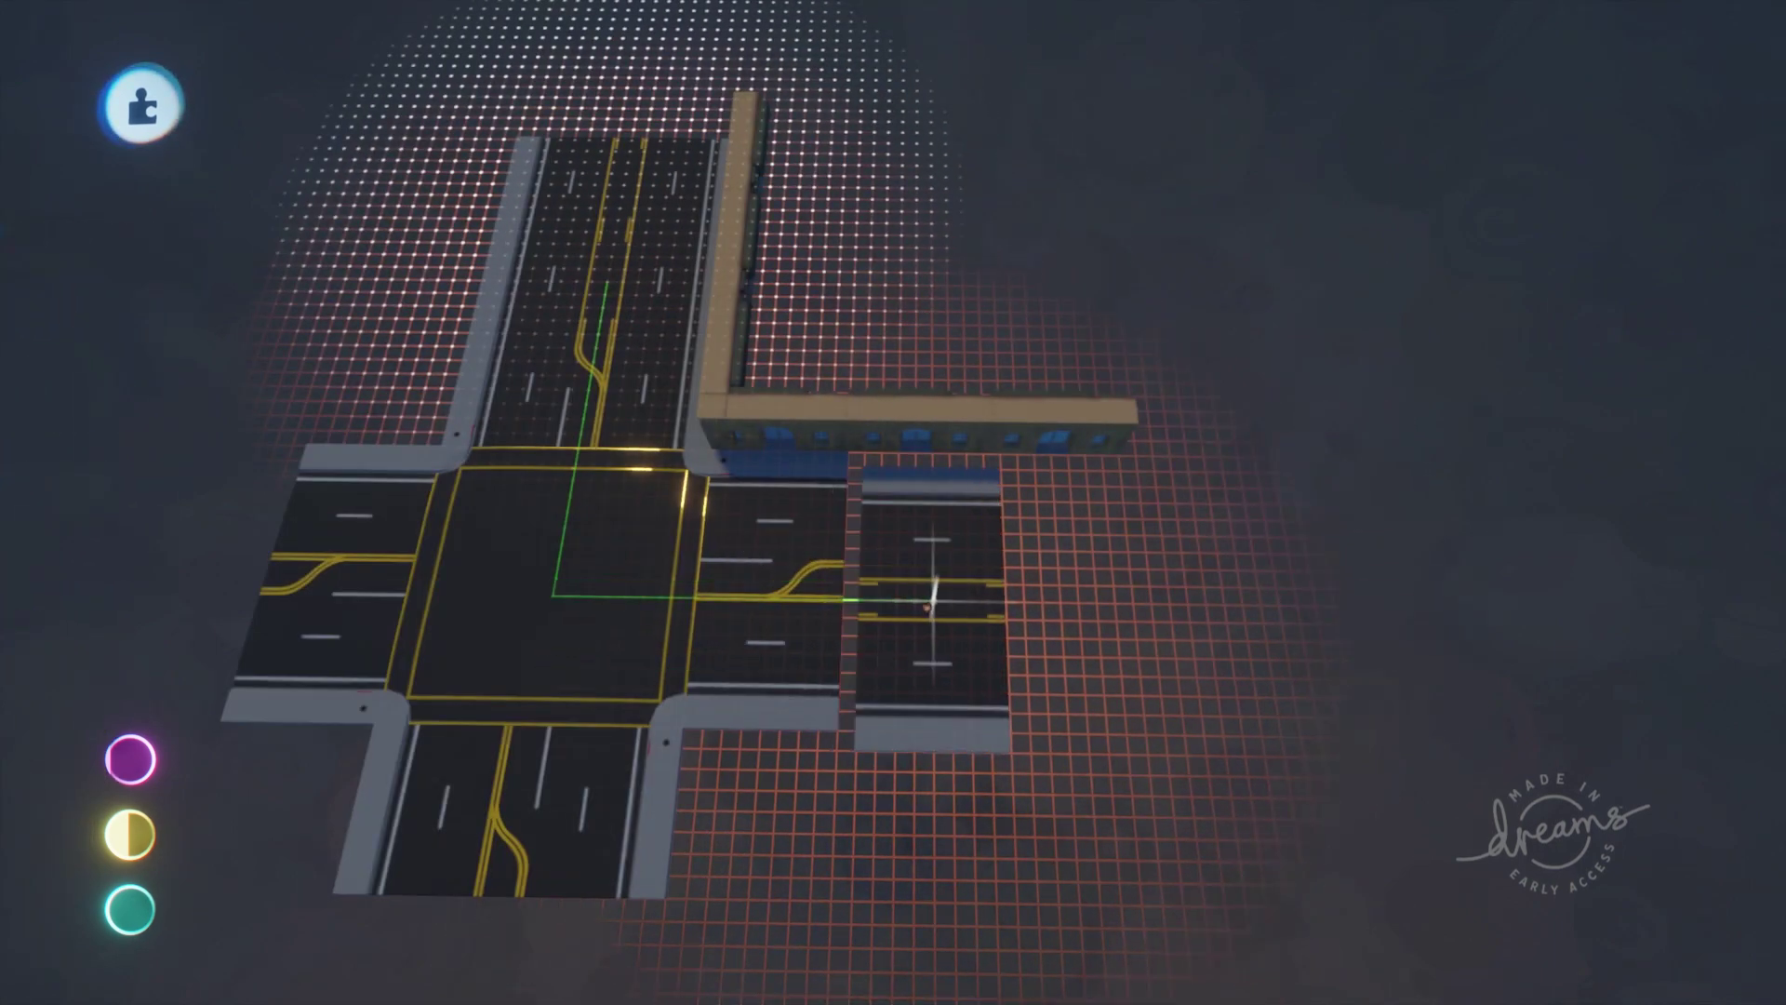
{"action": "left_click_drag", "start_coordinate": [916, 602], "coordinate": [901, 630]}
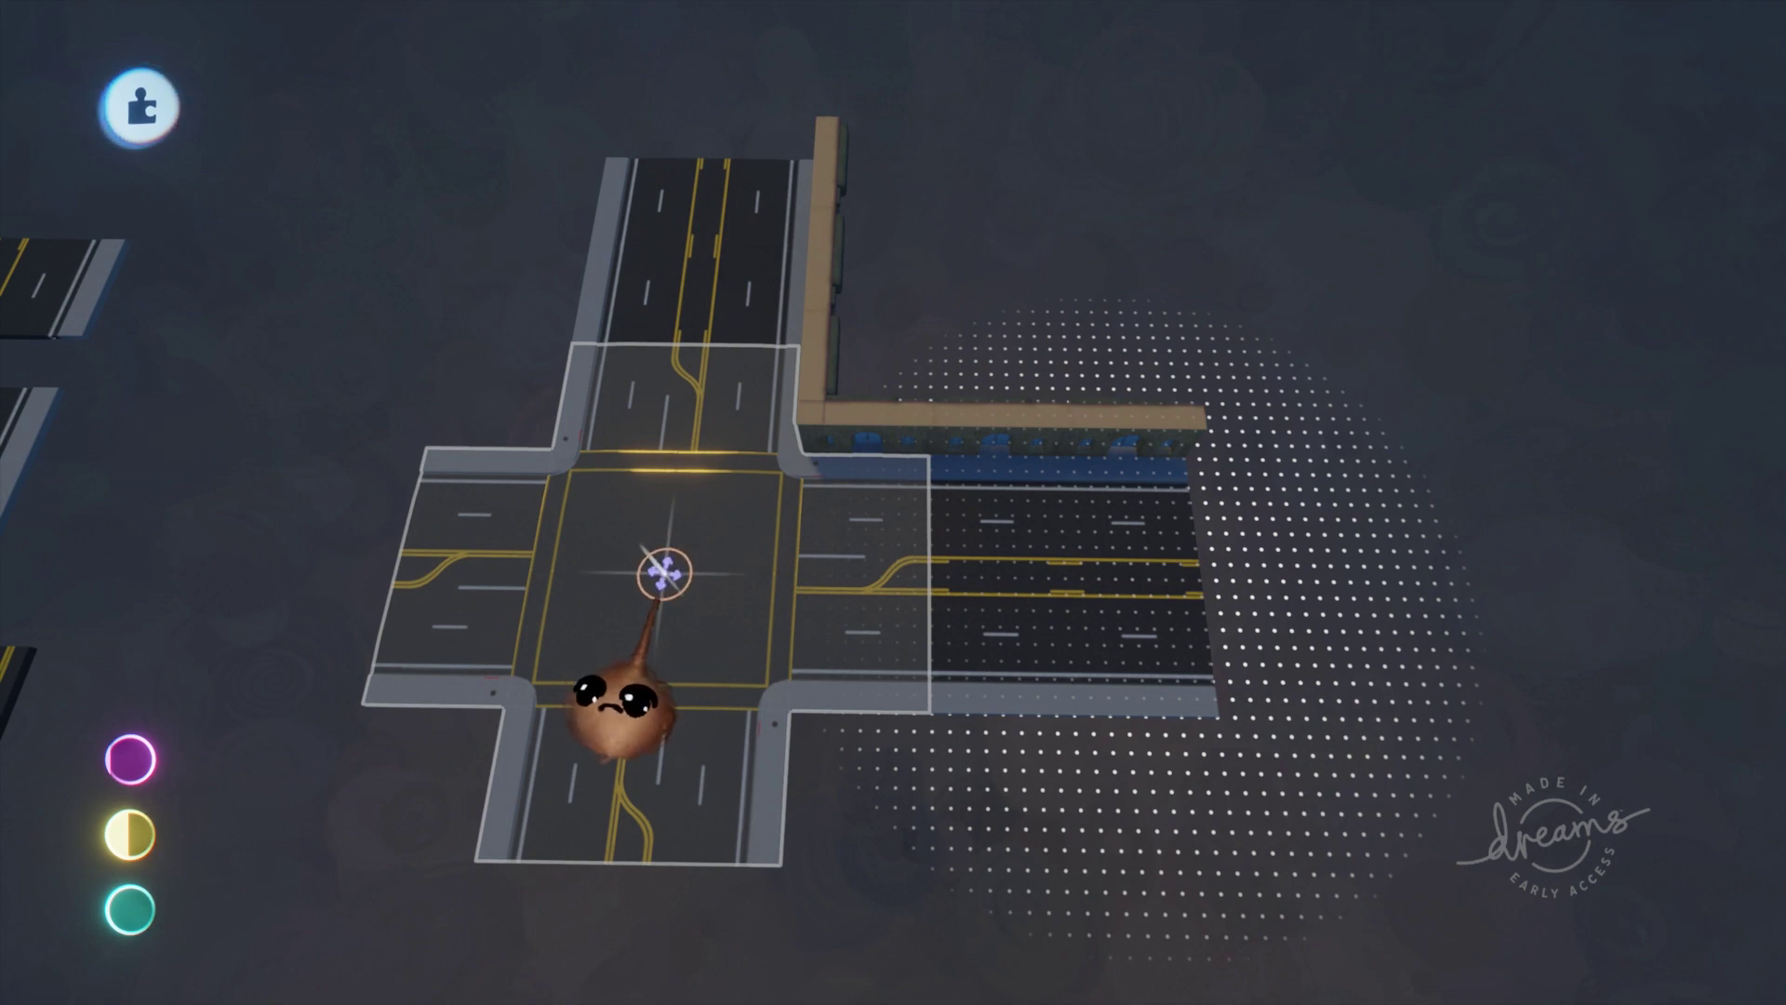
Clone the large intersection onto the end of one extended arm and add a storefront copy to continue the row up to it
{"action": "left_click_drag", "start_coordinate": [664, 573], "coordinate": [874, 559]}
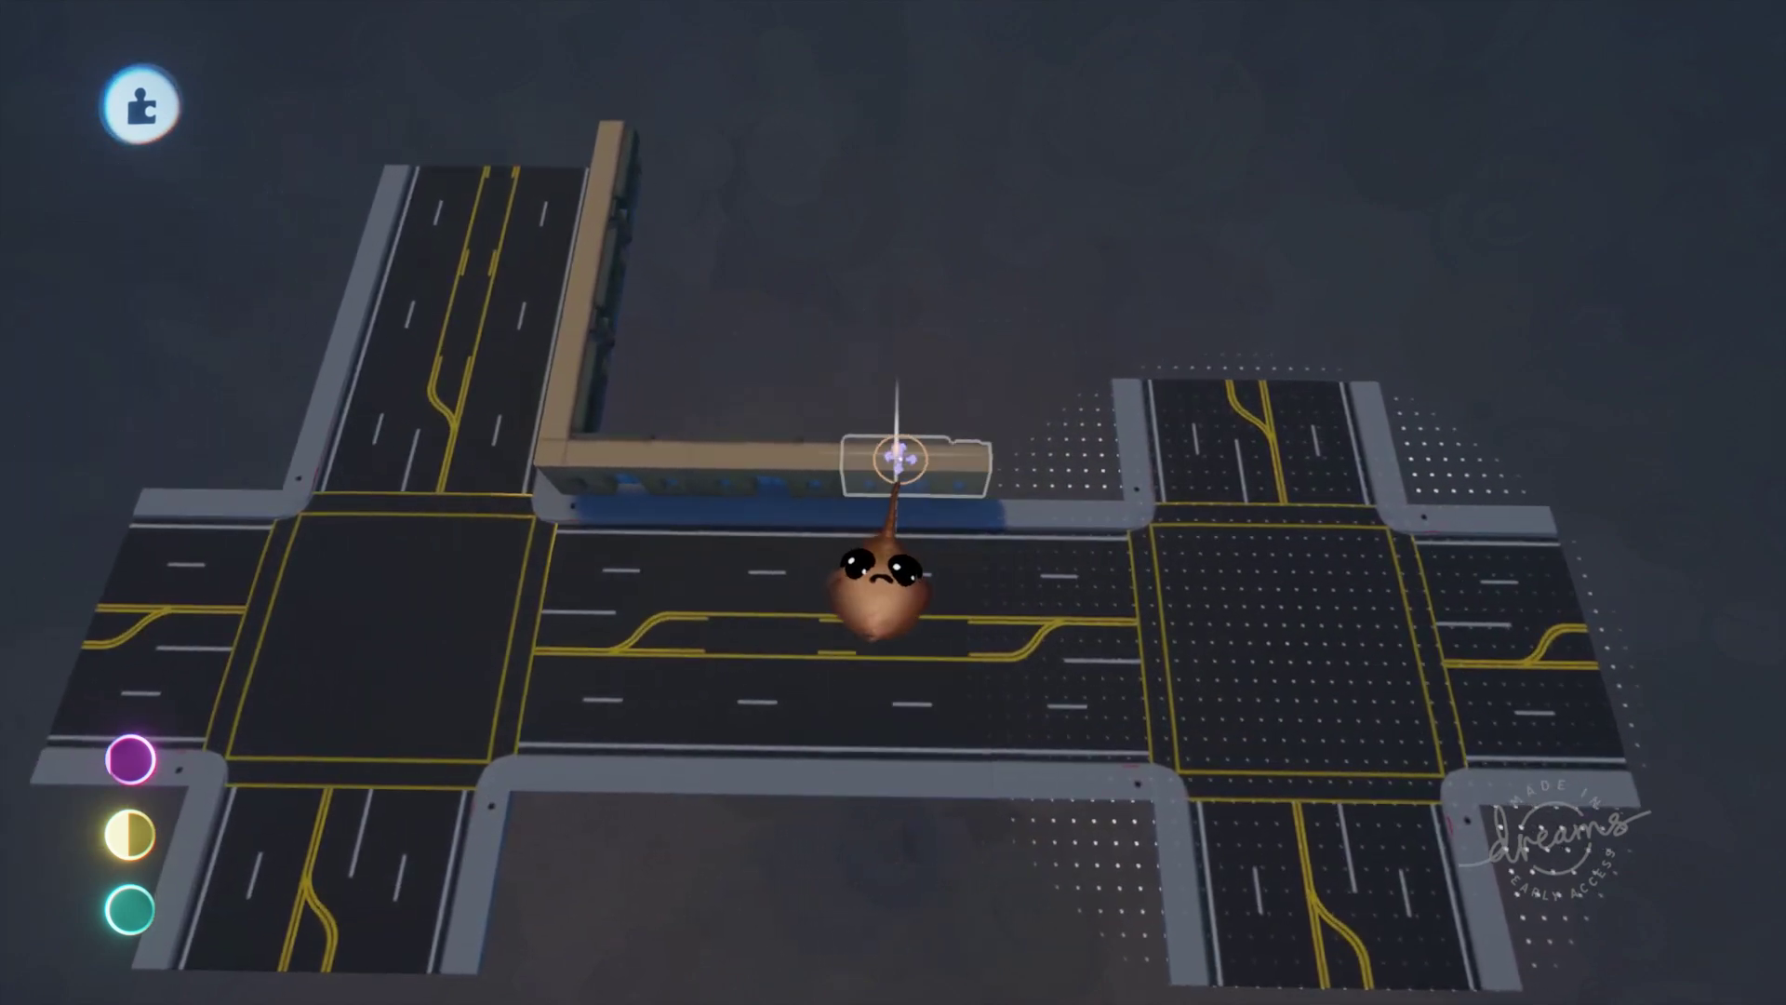
{"action": "left_click_drag", "start_coordinate": [916, 456], "coordinate": [932, 458]}
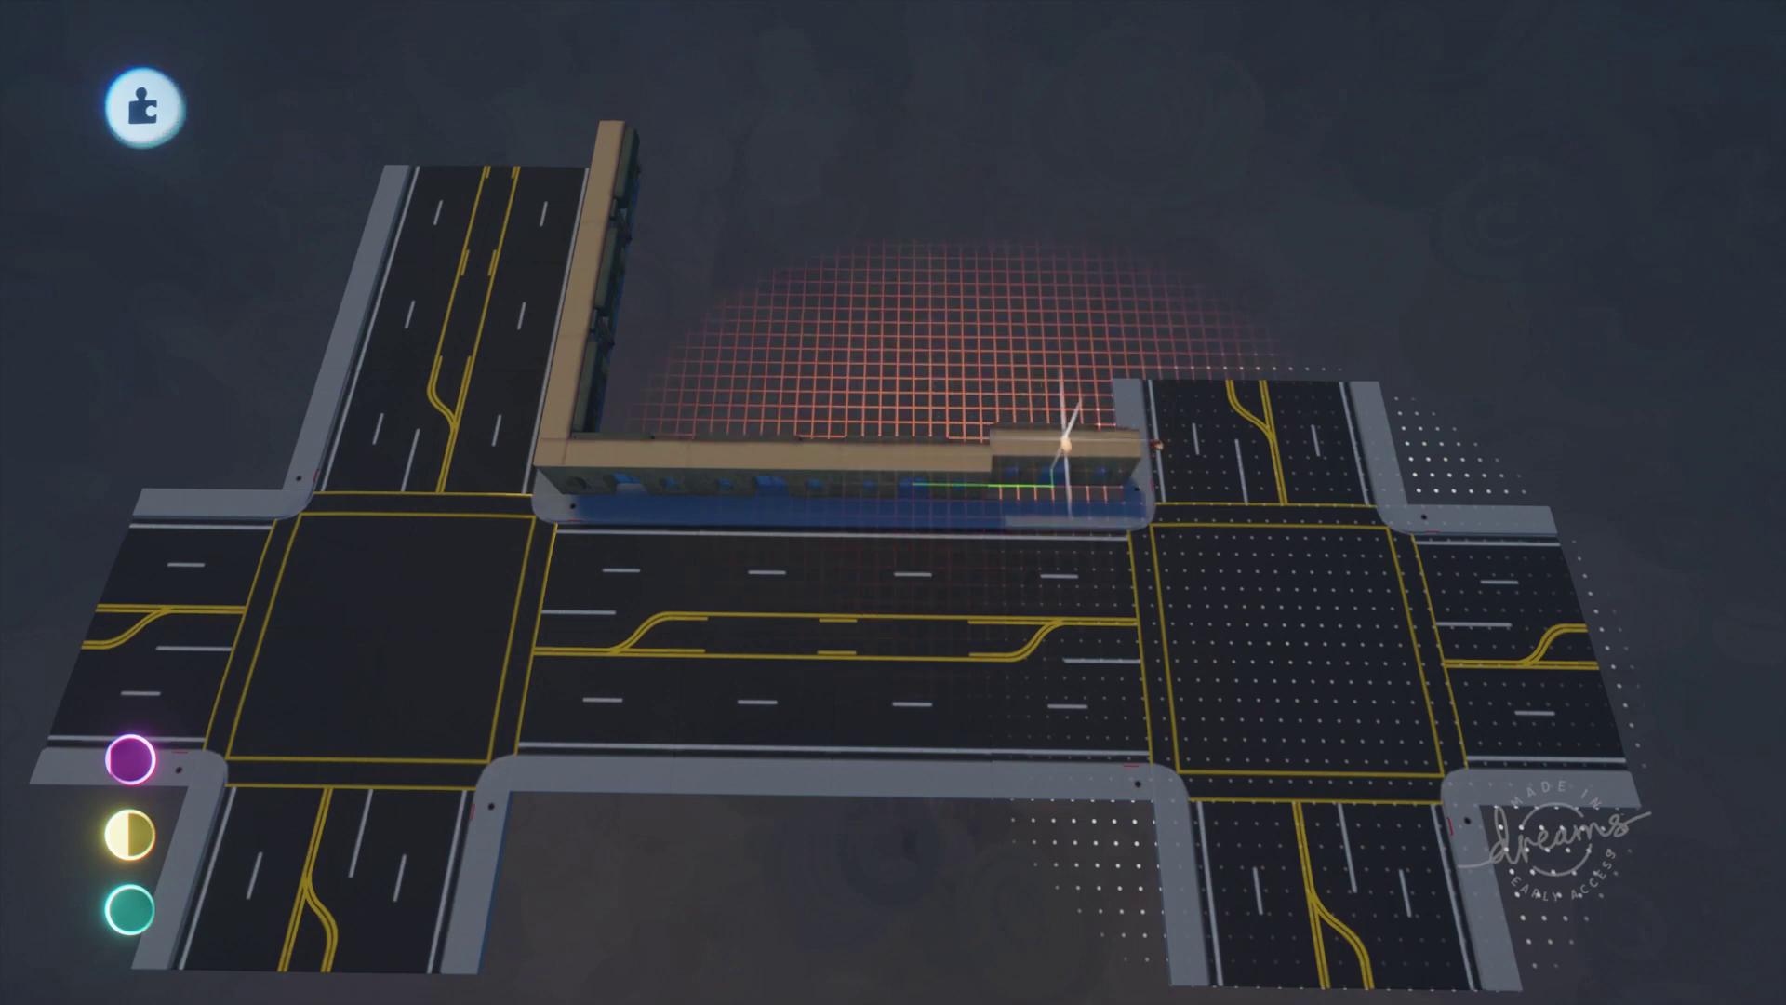
{"action": "left_click_drag", "start_coordinate": [1067, 461], "coordinate": [1107, 462]}
Clone a straight road segment across the block onto the new intersection's arm that runs parallel to the first street
{"action": "middle_click_drag", "start_coordinate": [1116, 463], "coordinate": [810, 110]}
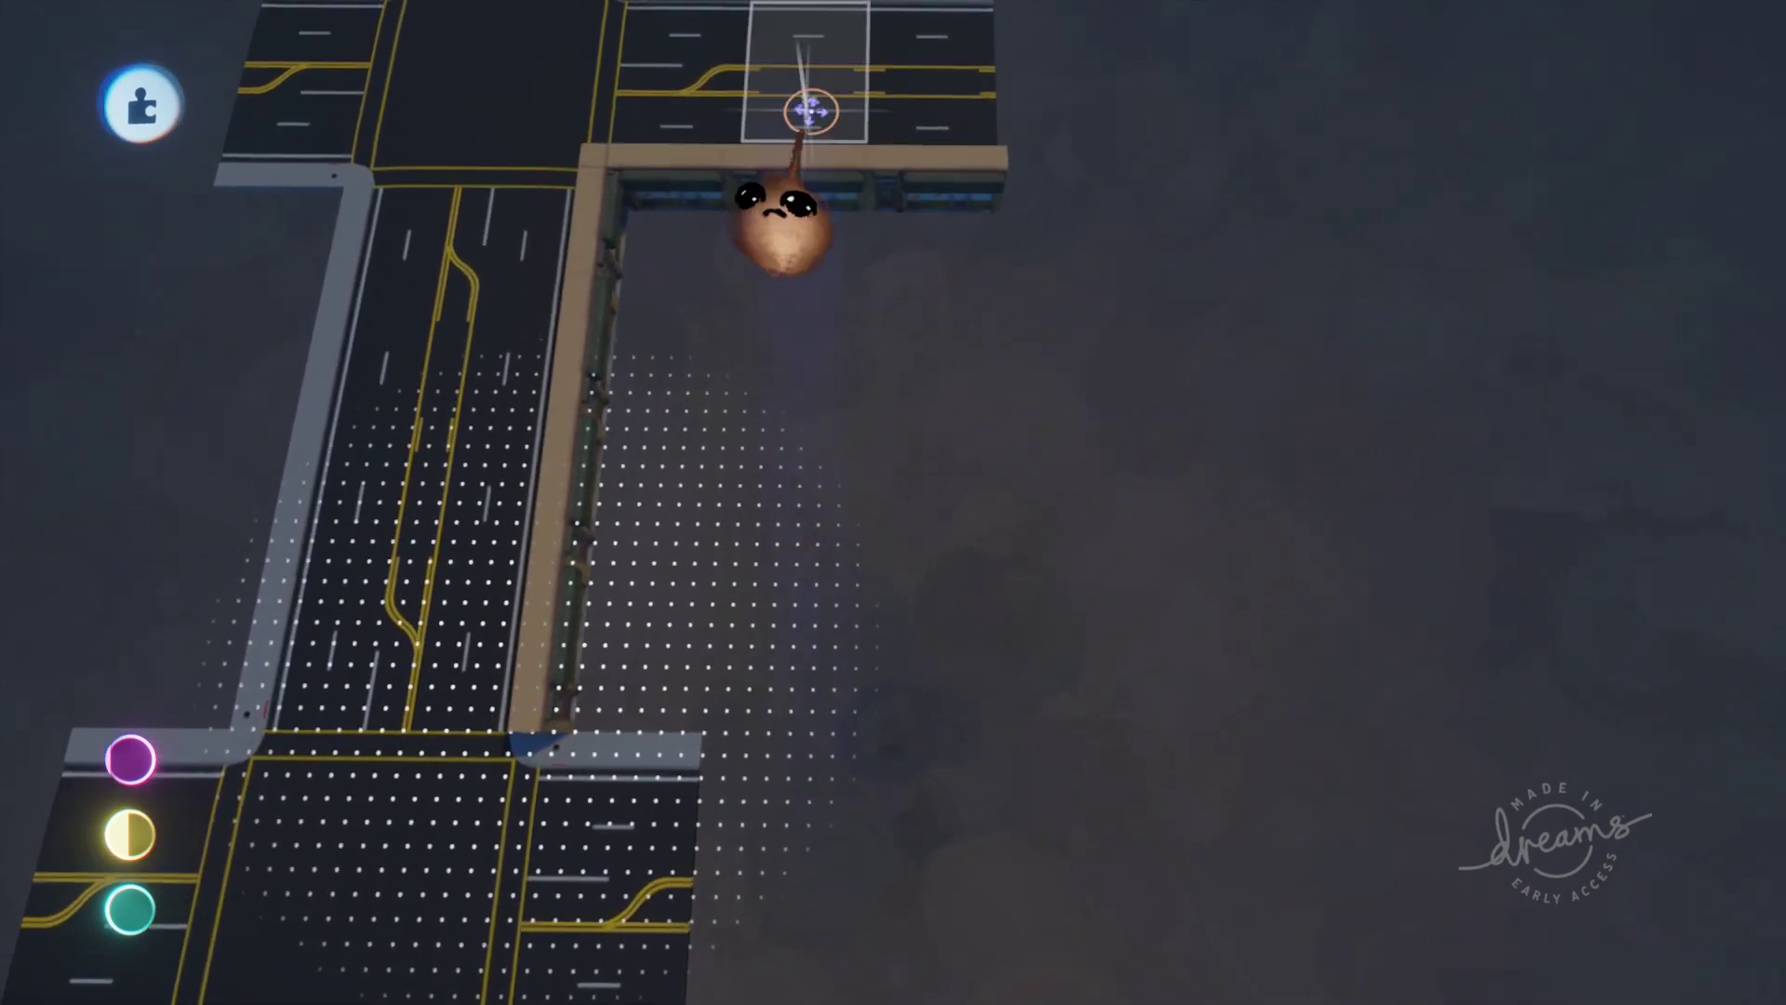
{"action": "left_click_drag", "start_coordinate": [805, 74], "coordinate": [790, 819]}
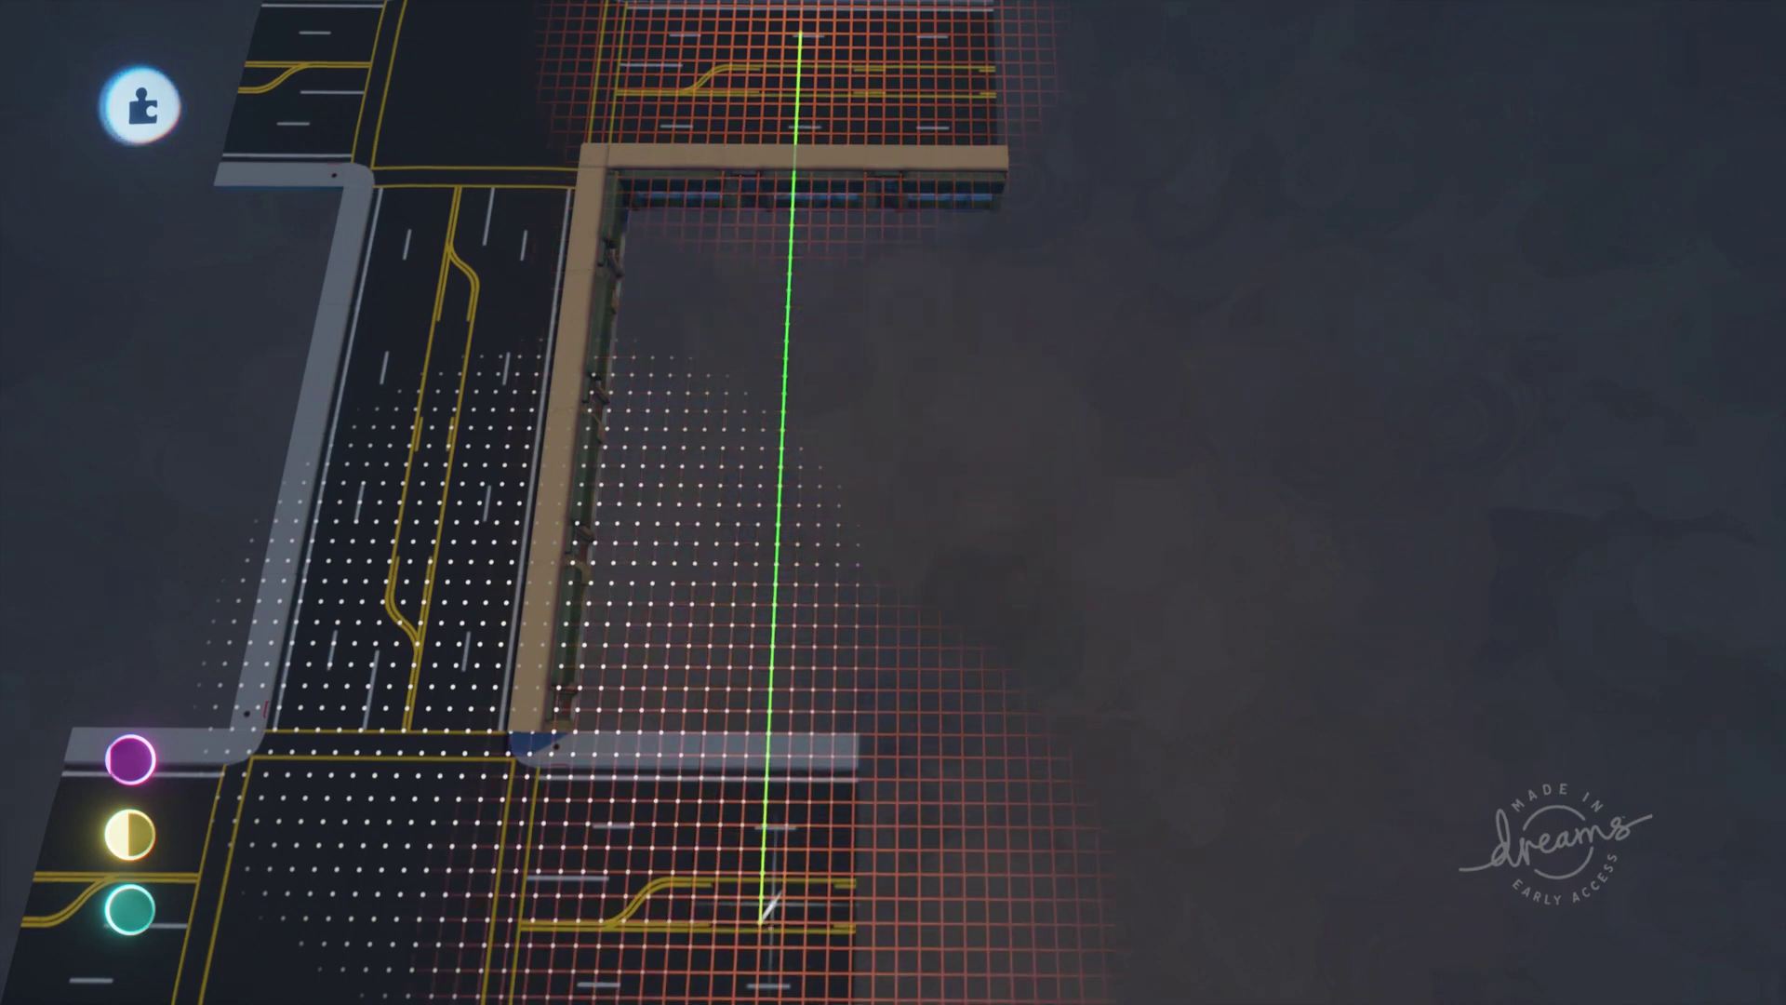
{"action": "left_click_drag", "start_coordinate": [759, 921], "coordinate": [768, 921]}
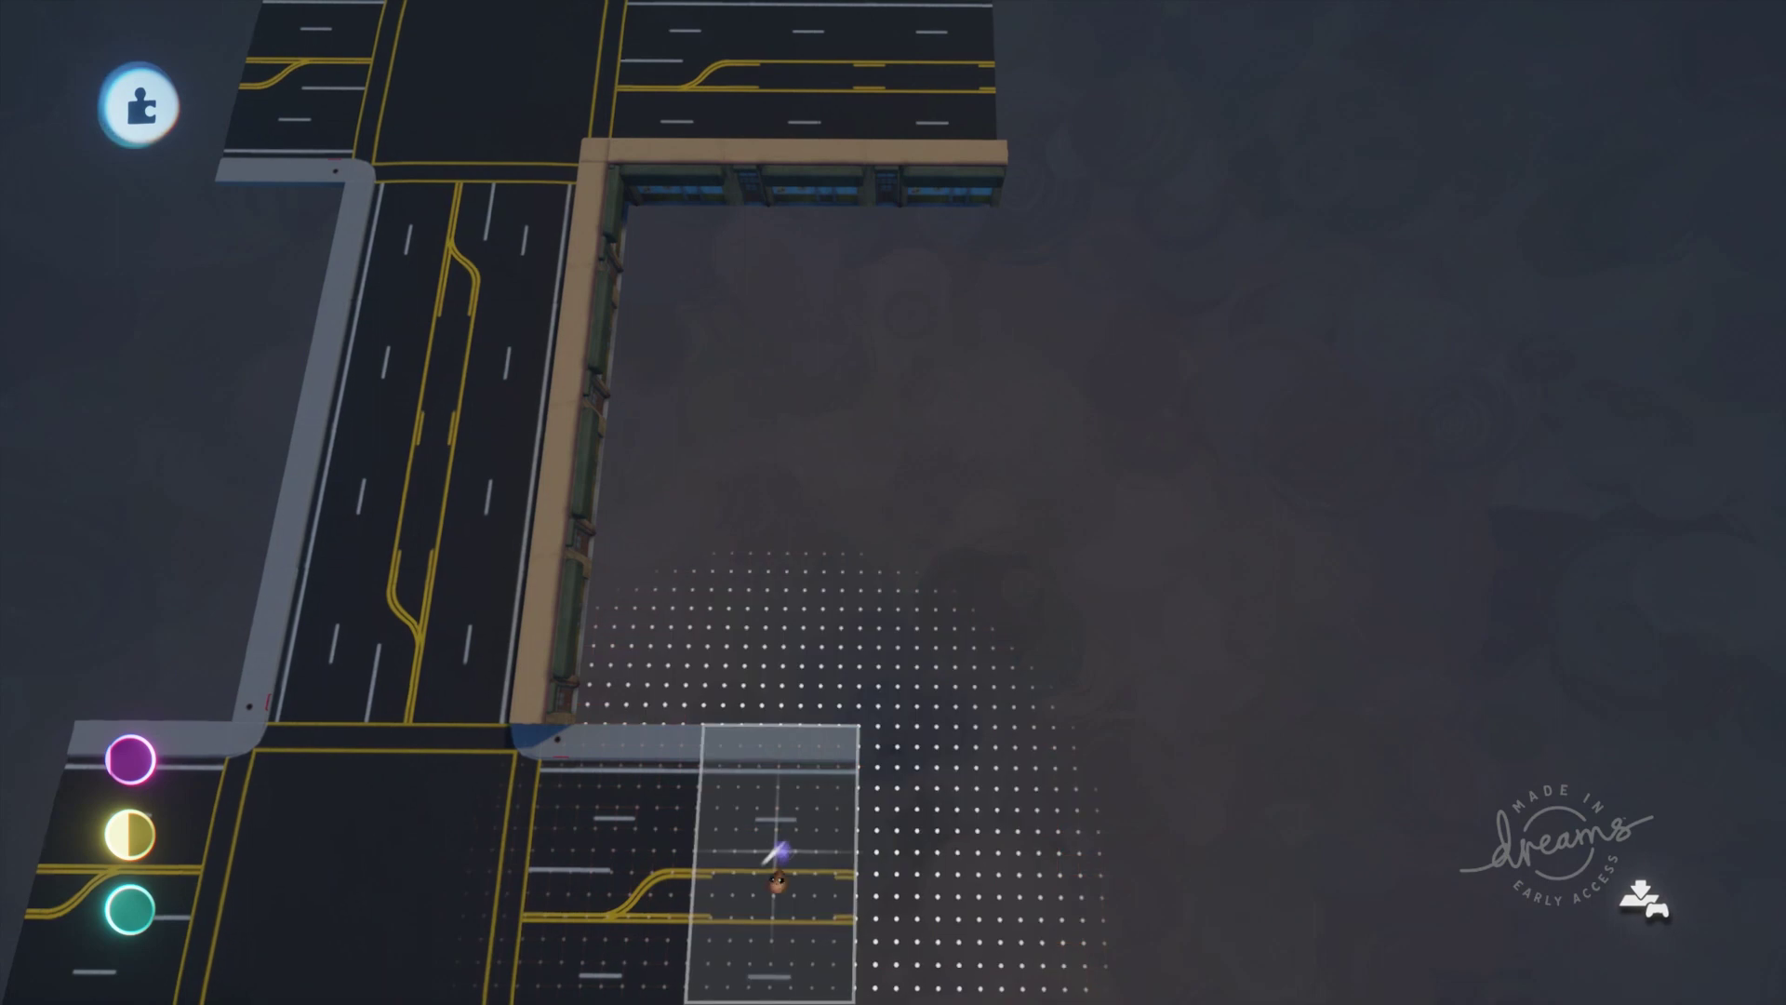
{"action": "middle_click_drag", "start_coordinate": [777, 852], "coordinate": [790, 785]}
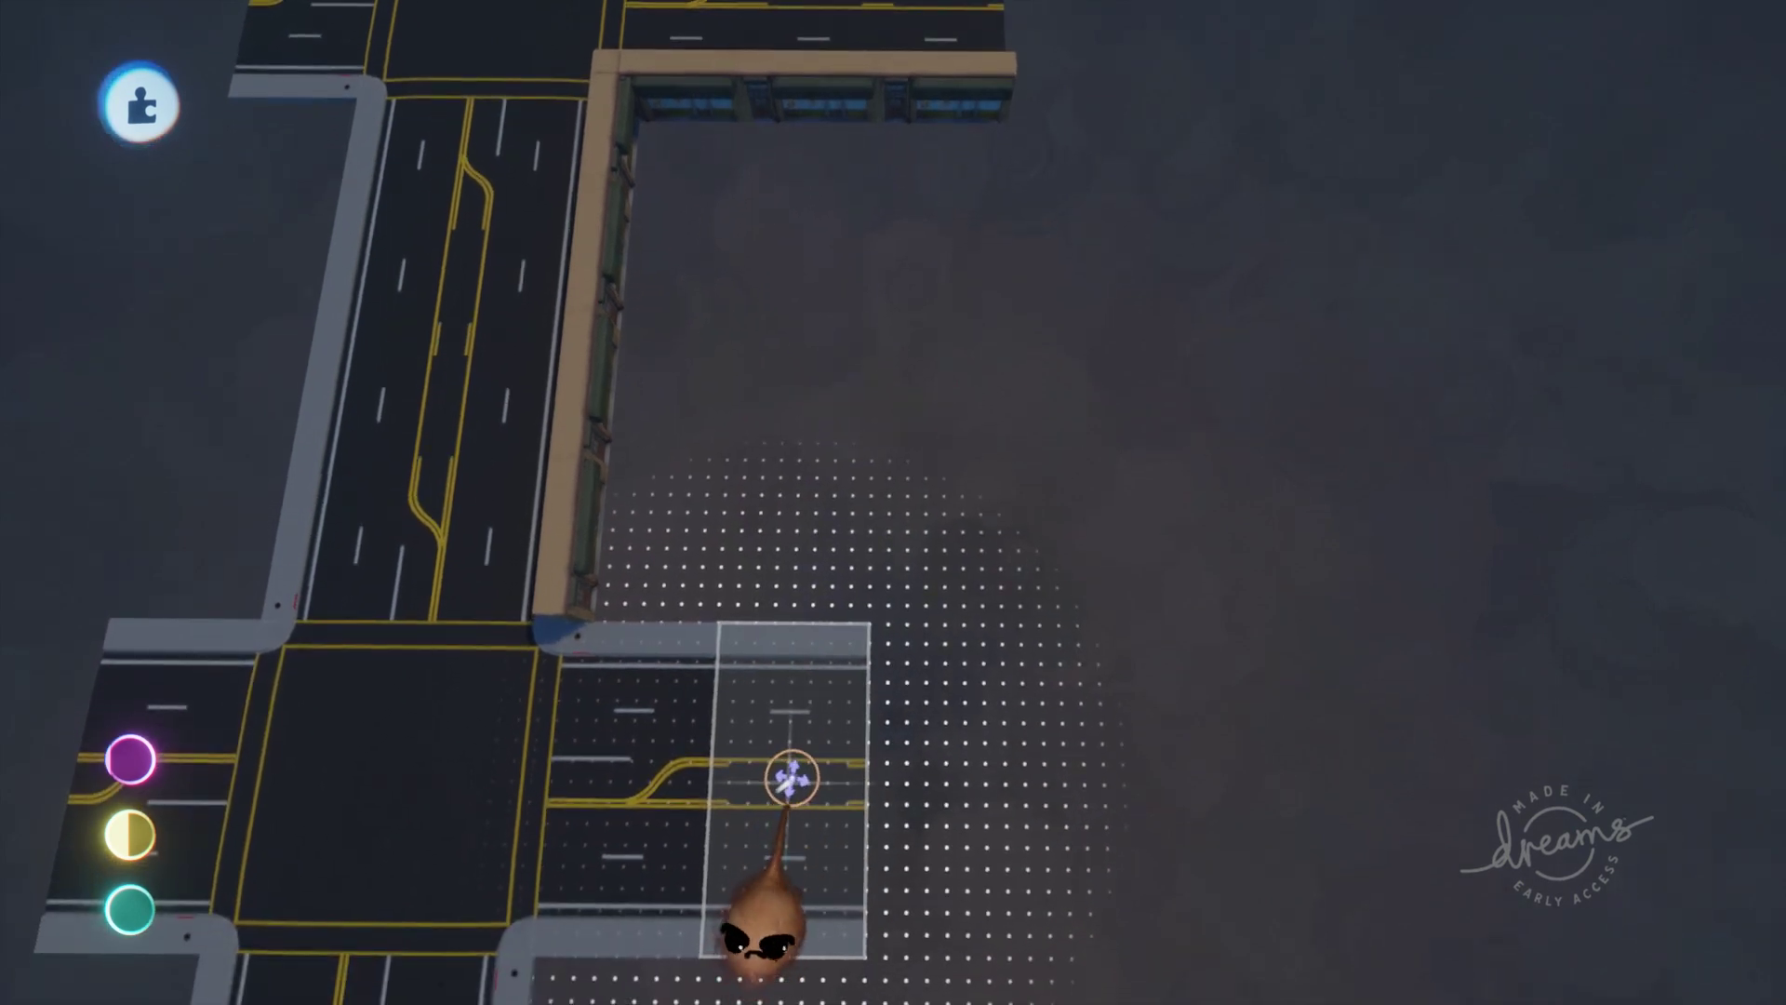
Complete the road loop around the block with more straight road copies and cloned intersections at its two missing corners
{"action": "left_click_drag", "start_coordinate": [792, 779], "coordinate": [904, 795]}
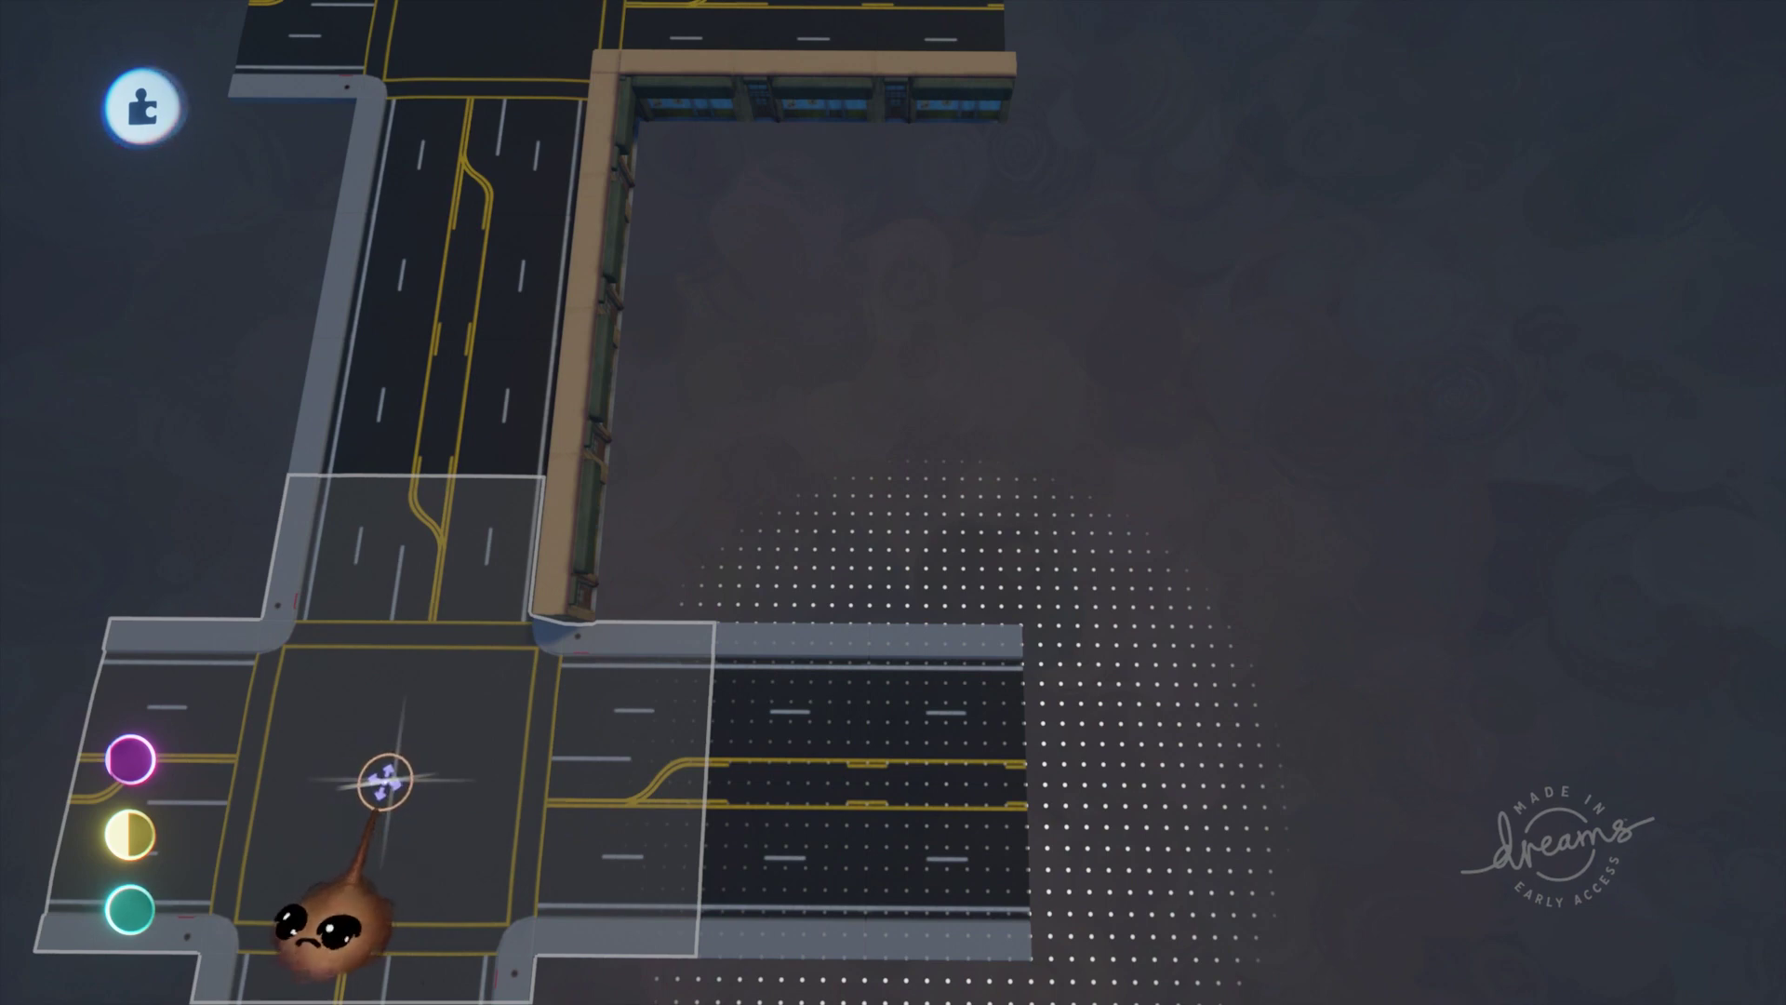
{"action": "left_click_drag", "start_coordinate": [385, 781], "coordinate": [800, 781]}
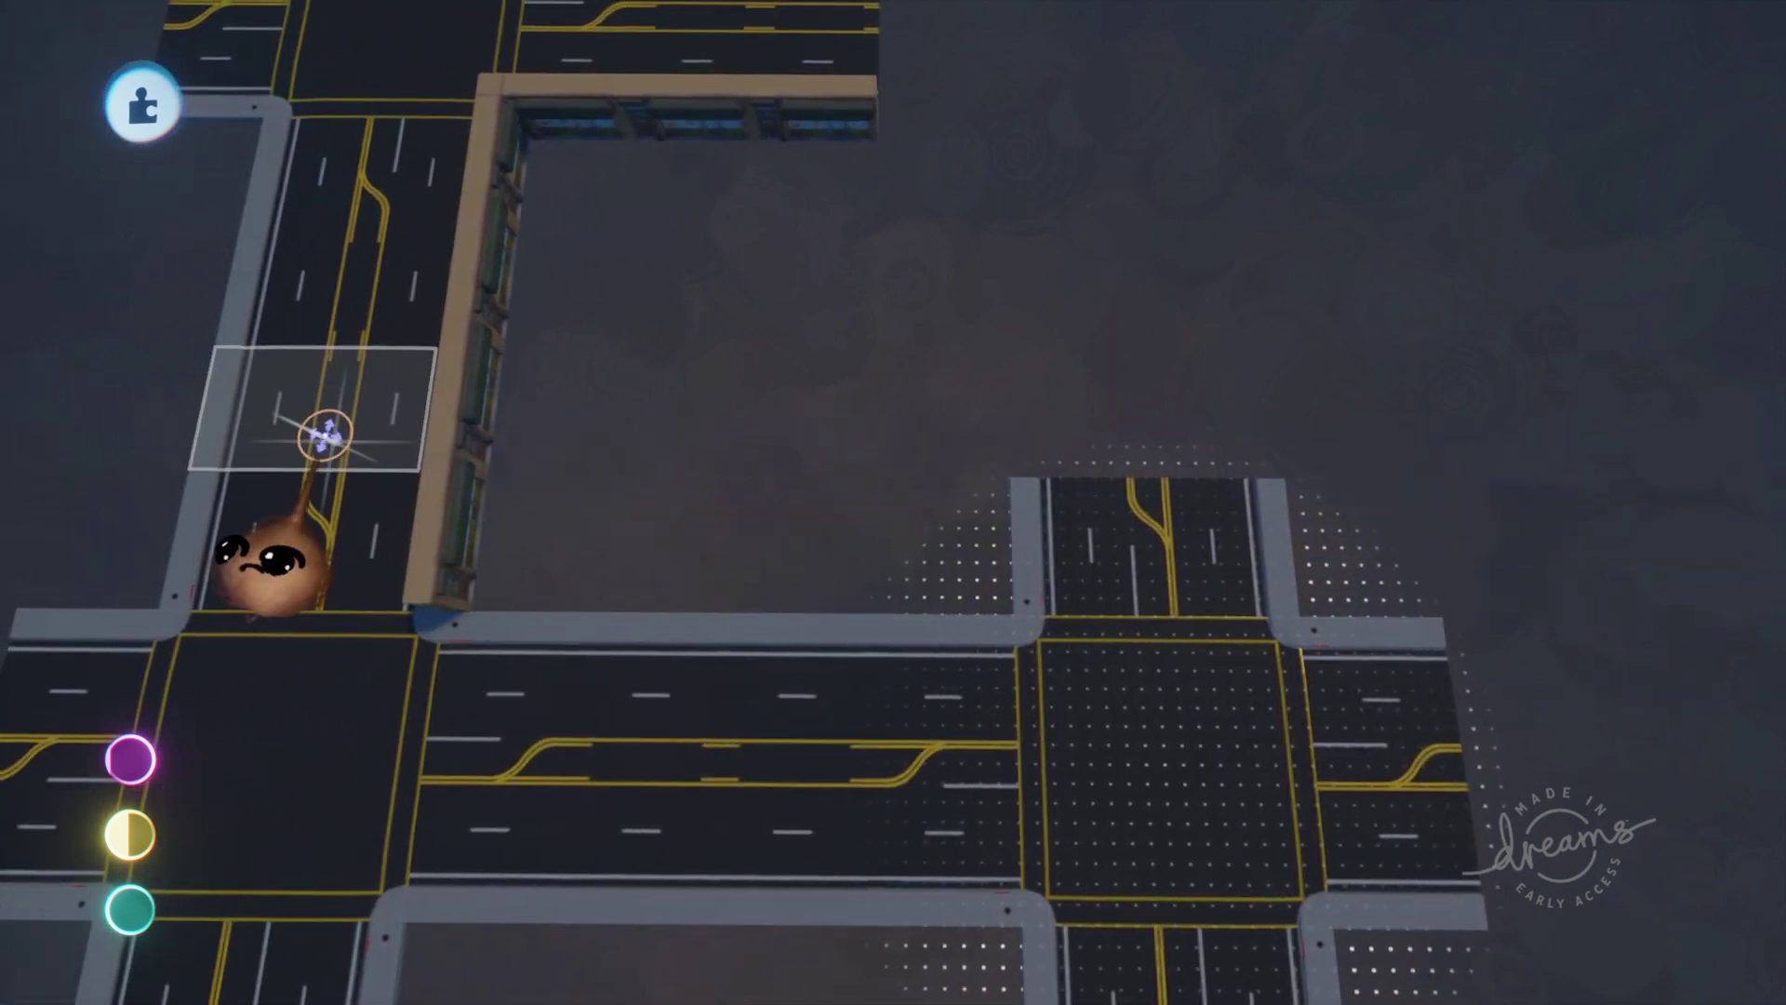
{"action": "mouse_move", "coordinate": [330, 400]}
{"action": "left_mouse_down"}
{"action": "mouse_move", "coordinate": [344, 307]}
{"action": "mouse_move", "coordinate": [343, 407]}
{"action": "mouse_move", "coordinate": [622, 460]}
{"action": "mouse_move", "coordinate": [721, 419]}
{"action": "mouse_move", "coordinate": [638, 315]}
{"action": "left_mouse_up"}
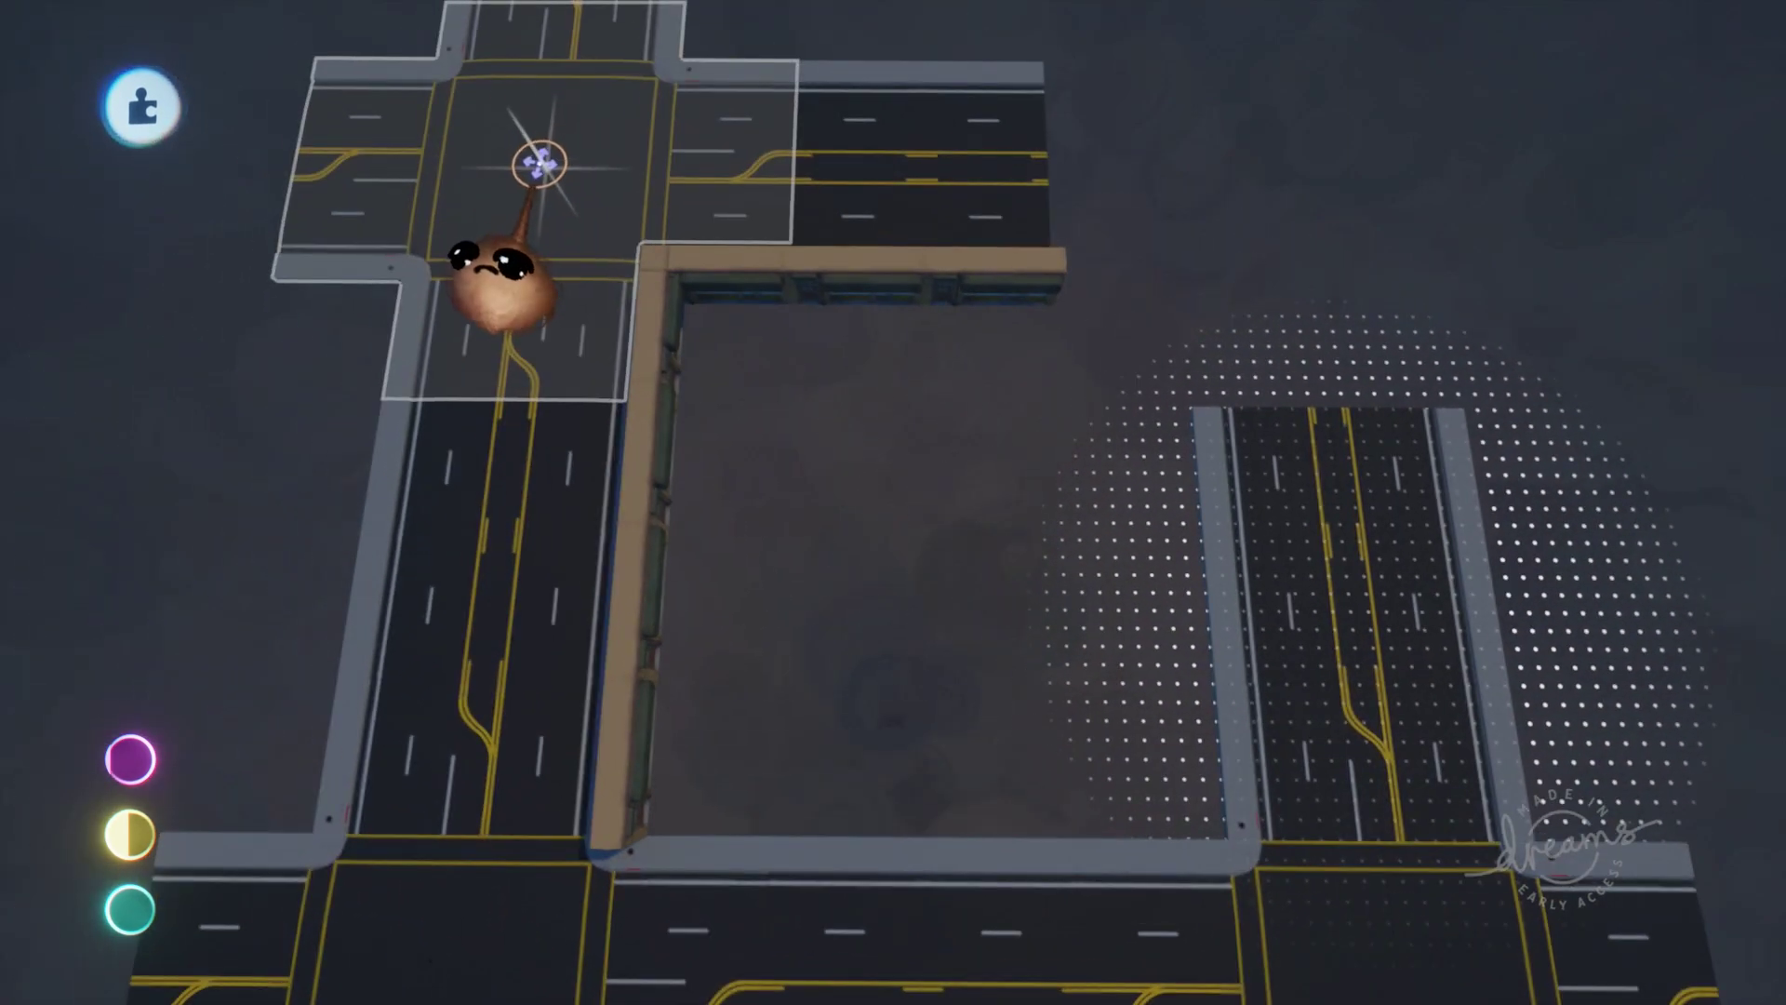
{"action": "mouse_move", "coordinate": [539, 164]}
{"action": "left_mouse_down"}
{"action": "mouse_move", "coordinate": [712, 159]}
{"action": "mouse_move", "coordinate": [678, 159]}
{"action": "left_mouse_up"}
{"action": "scroll", "coordinate": [649, 644], "scroll_direction": "down", "scroll_amount": 8}
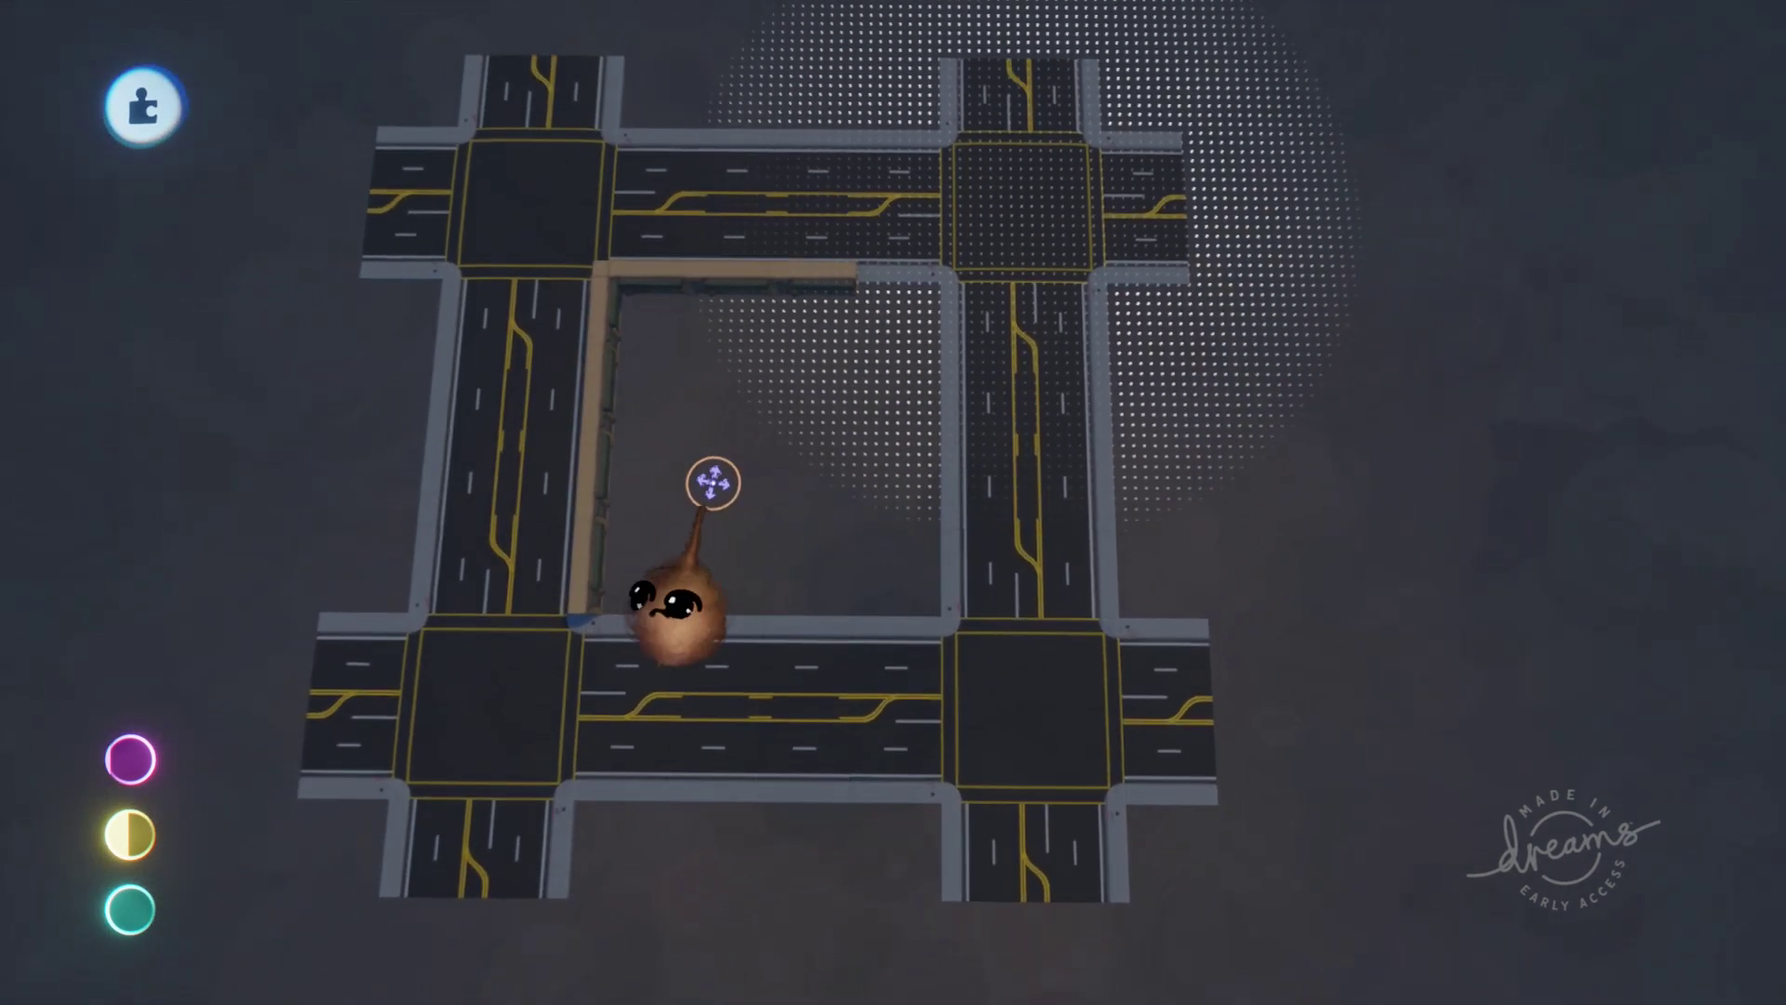
Clone the middle straight segments of both parallel streets onto the outward arms of the two intersections at the block's far end
{"action": "scroll", "coordinate": [714, 483], "scroll_direction": "down", "scroll_amount": 2}
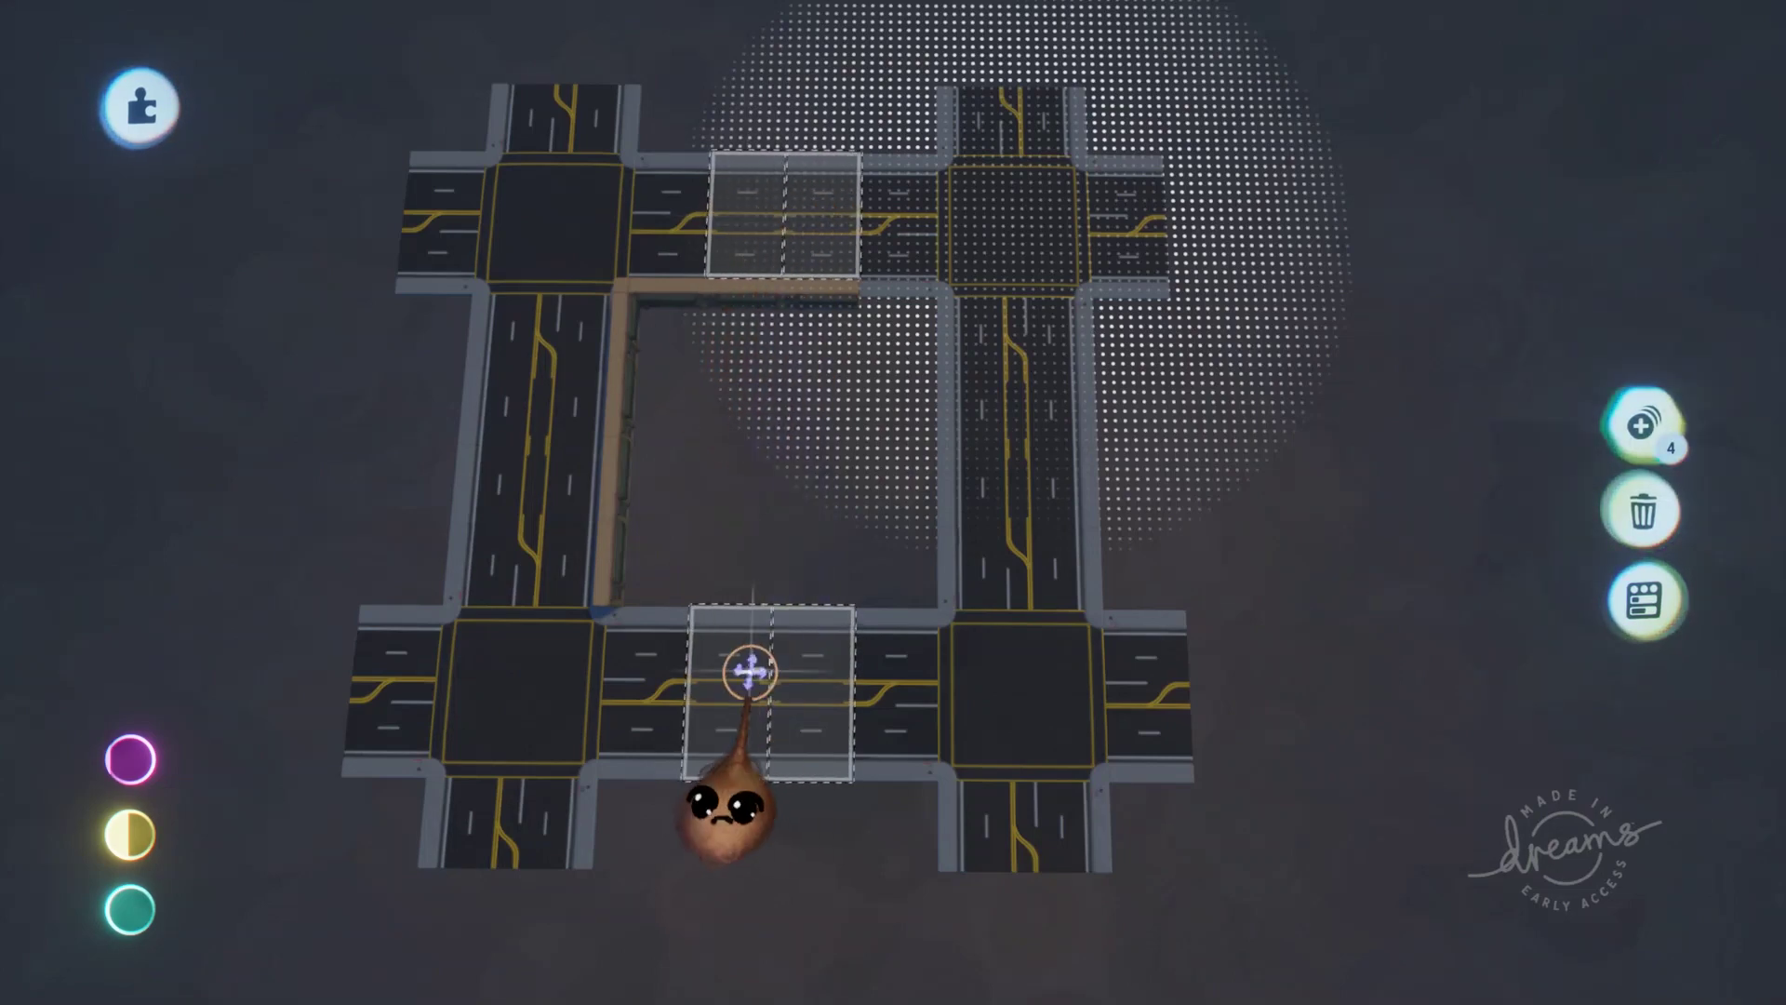
{"action": "mouse_move", "coordinate": [727, 691]}
{"action": "left_mouse_down"}
{"action": "mouse_move", "coordinate": [795, 671]}
{"action": "mouse_move", "coordinate": [757, 686]}
{"action": "left_mouse_up"}
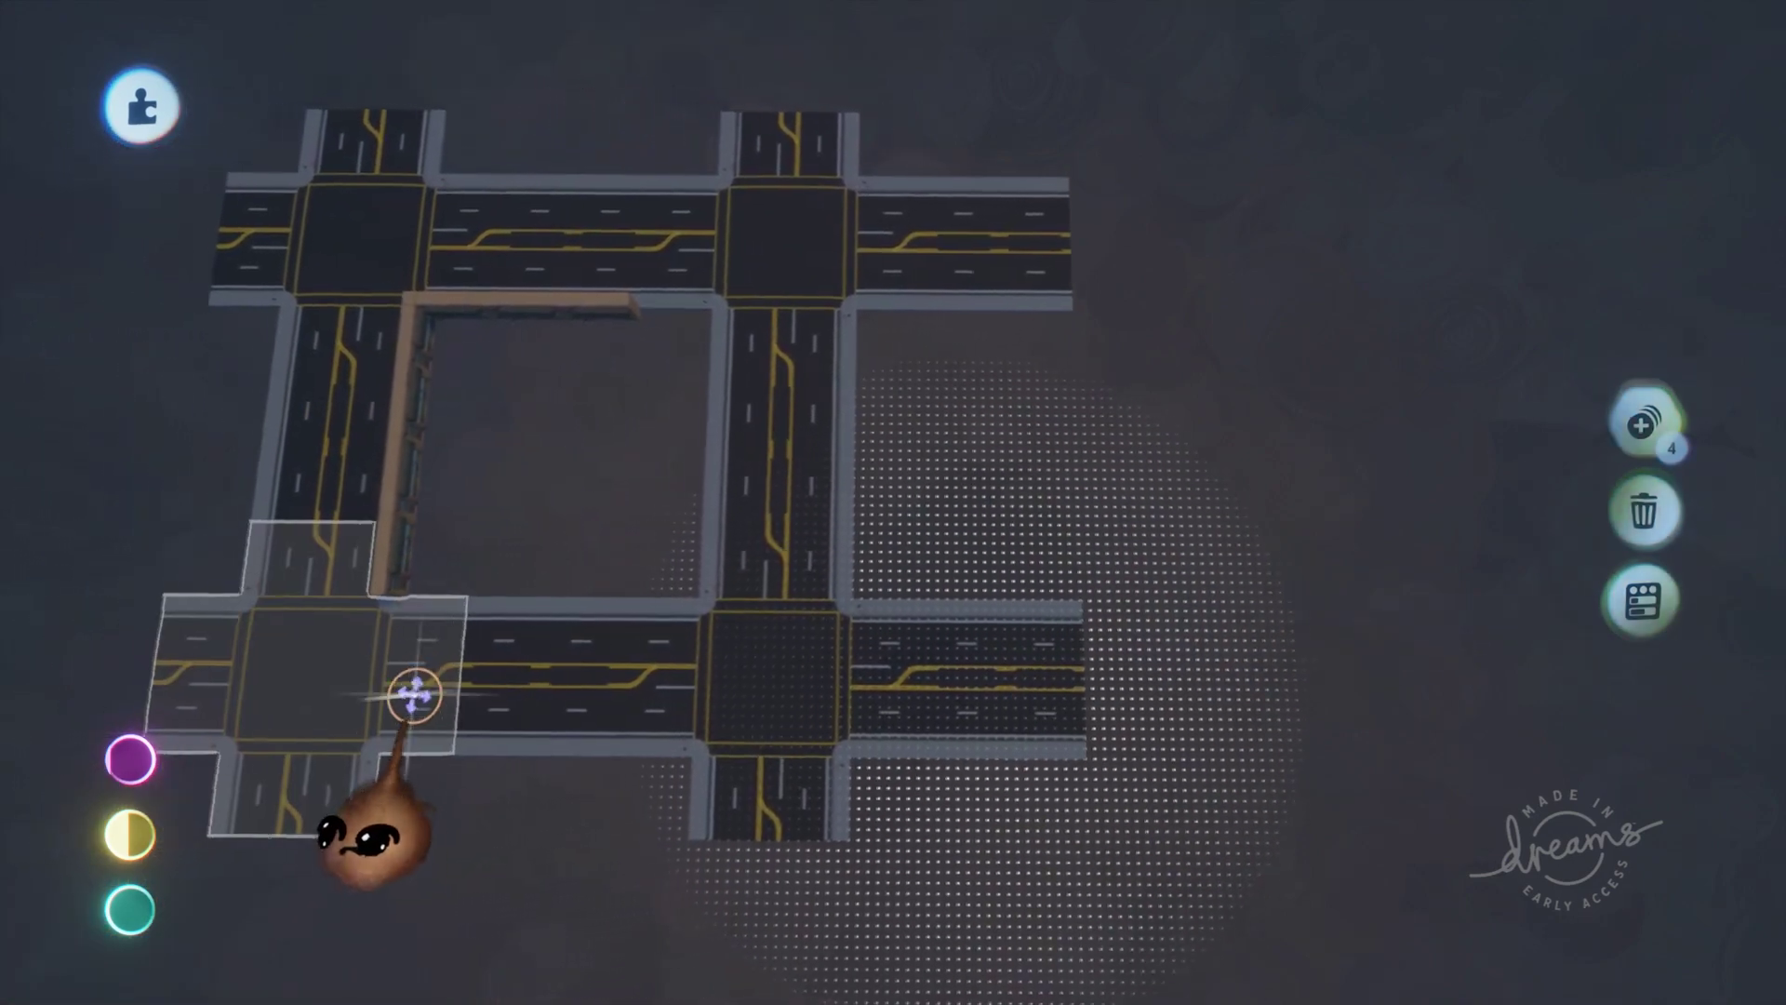
{"action": "key", "text": "Escape"}
Select the entire road loop and clone it onto the two extended arms to form a row of three connected blocks
{"action": "left_click_drag", "start_coordinate": [375, 729], "coordinate": [439, 212]}
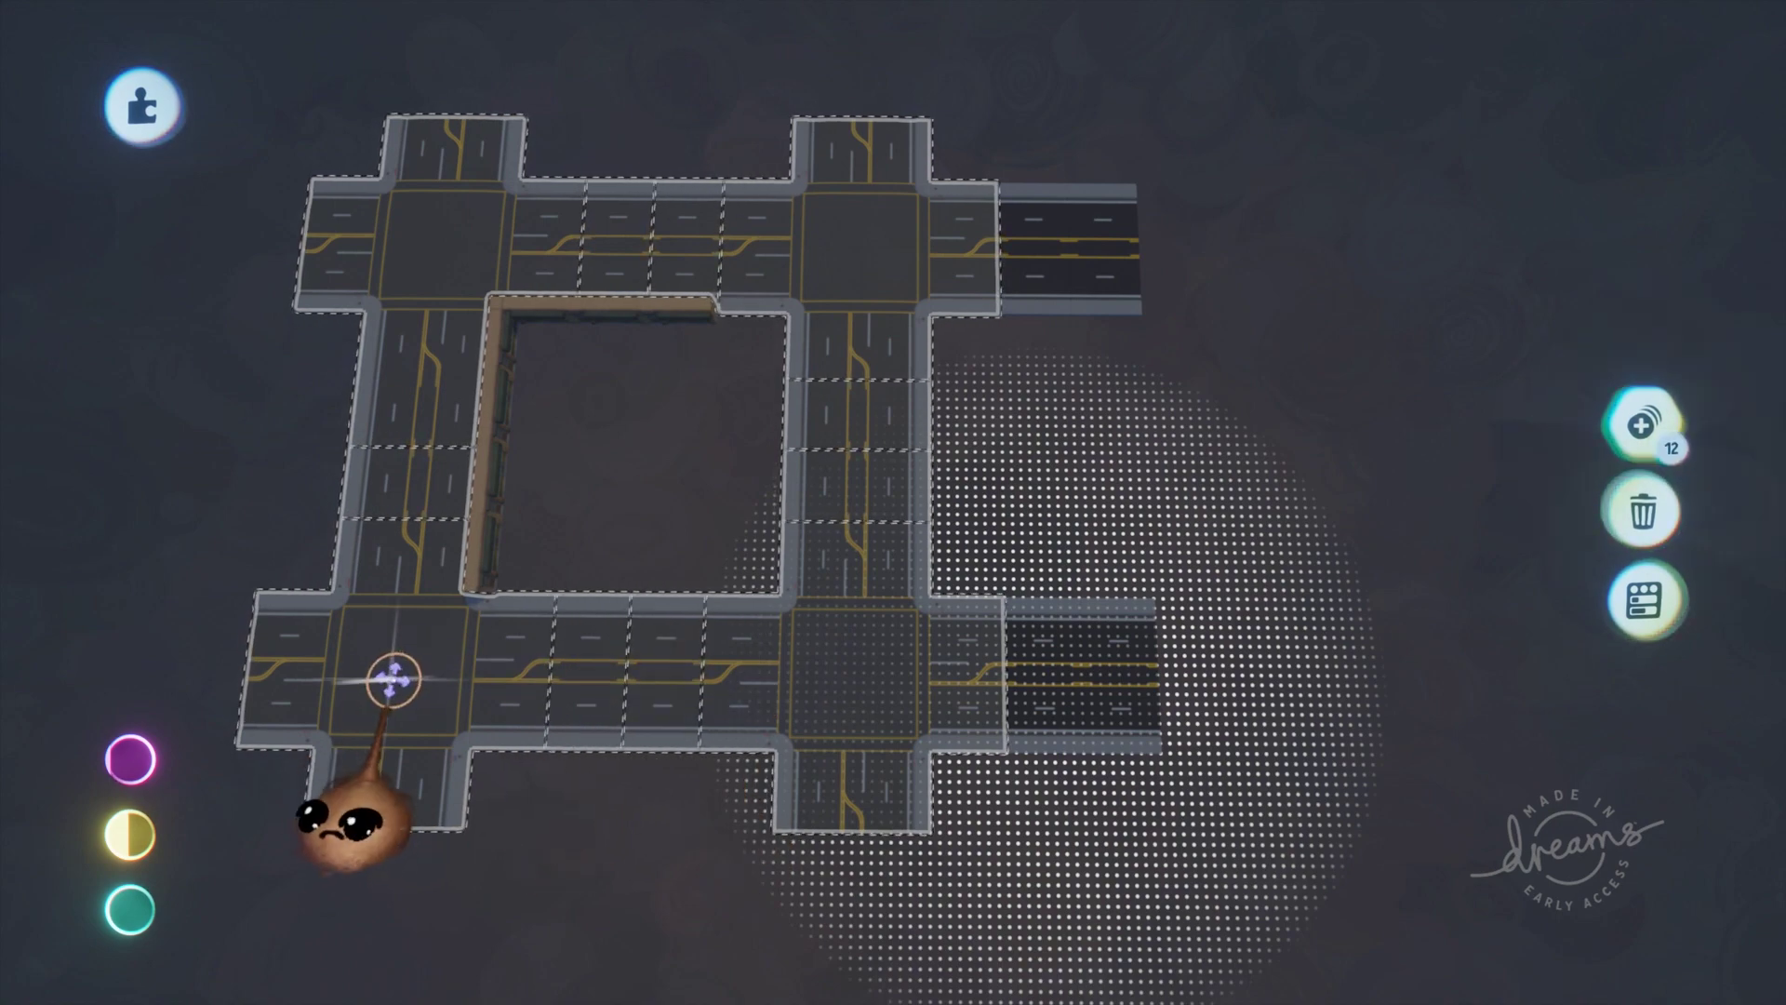
{"action": "left_click_drag", "start_coordinate": [395, 670], "coordinate": [708, 672]}
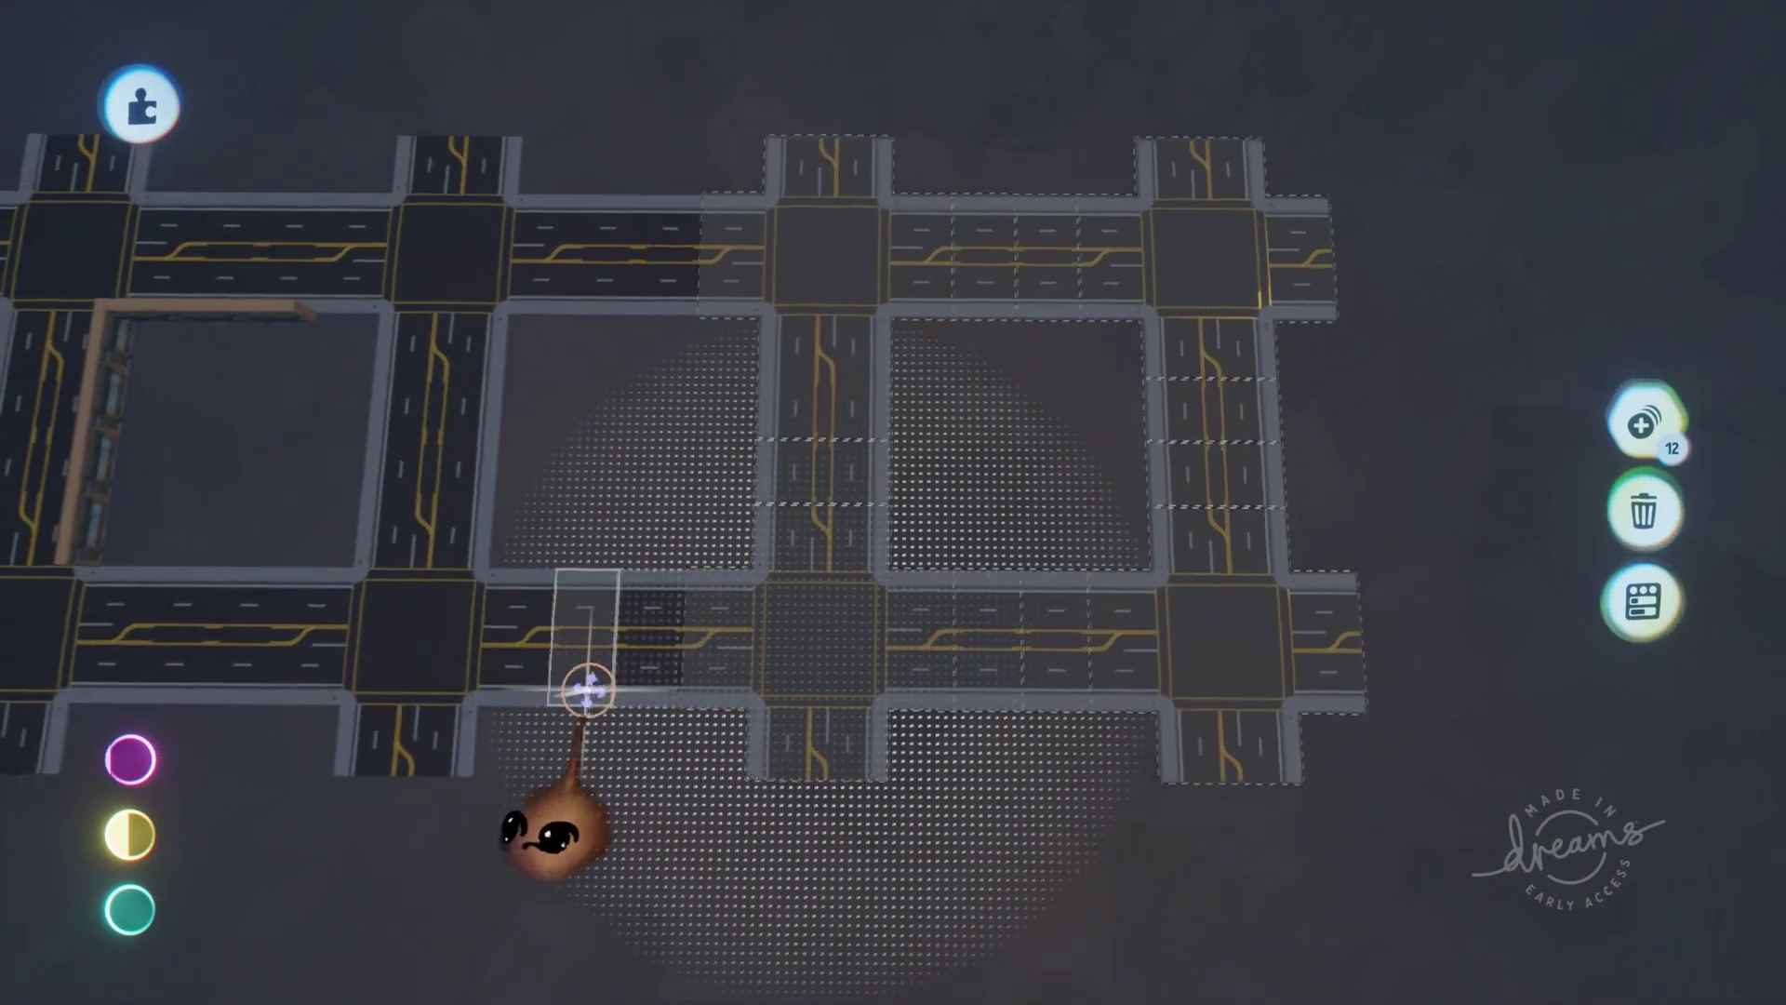
{"action": "scroll", "coordinate": [587, 690], "scroll_direction": "down", "scroll_amount": 1}
{"action": "key", "text": "Escape"}
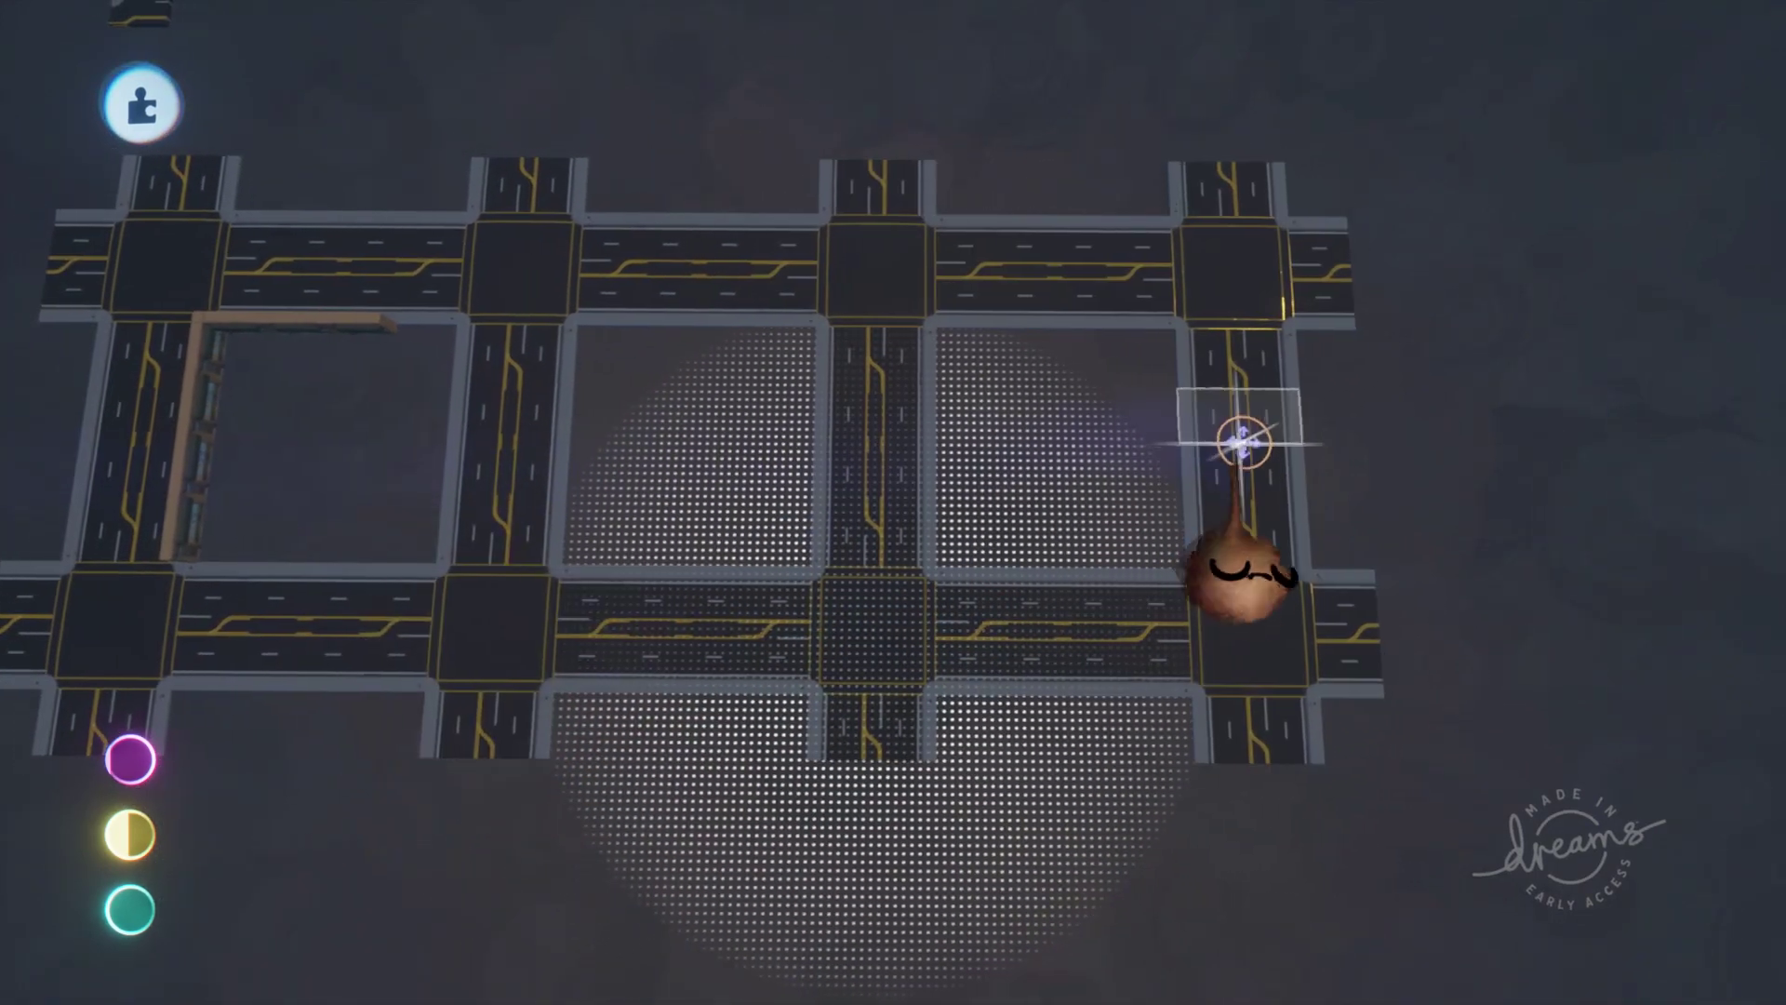
Select the middle straight segments of all four cross streets and clone them onto the open arms along one long side
{"action": "left_click", "coordinate": [1245, 468]}
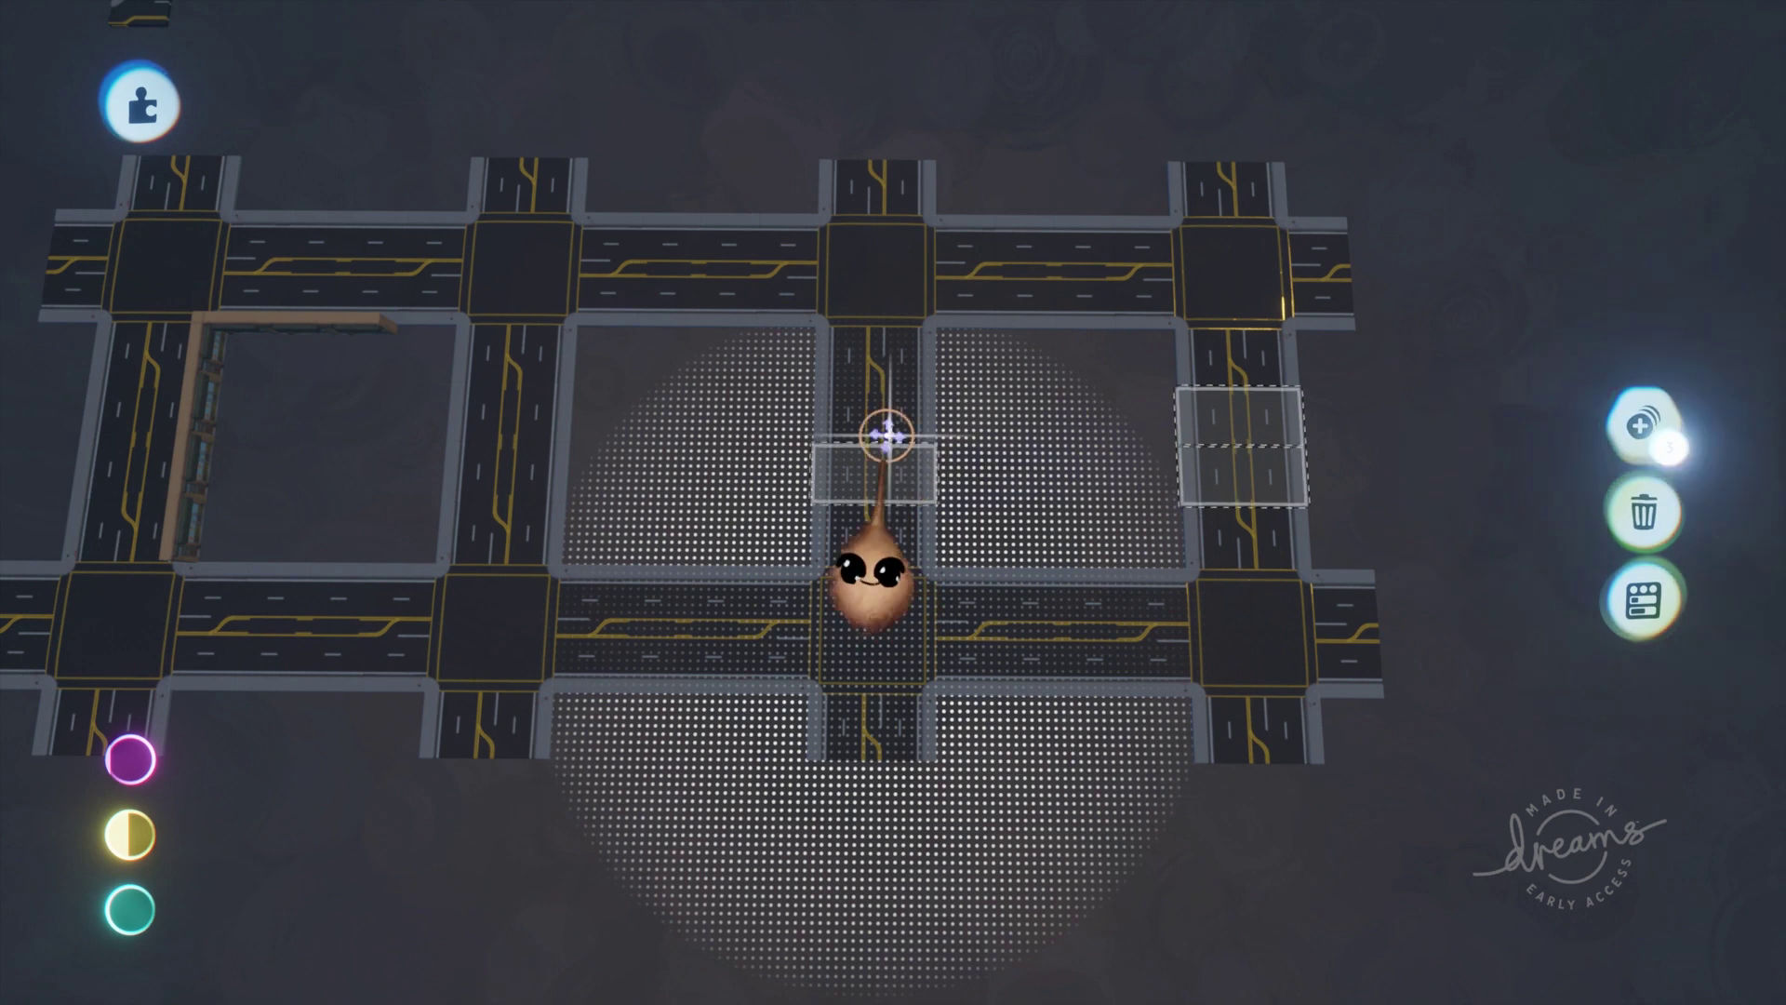
{"action": "scroll", "coordinate": [480, 457], "scroll_direction": "left", "scroll_amount": 1}
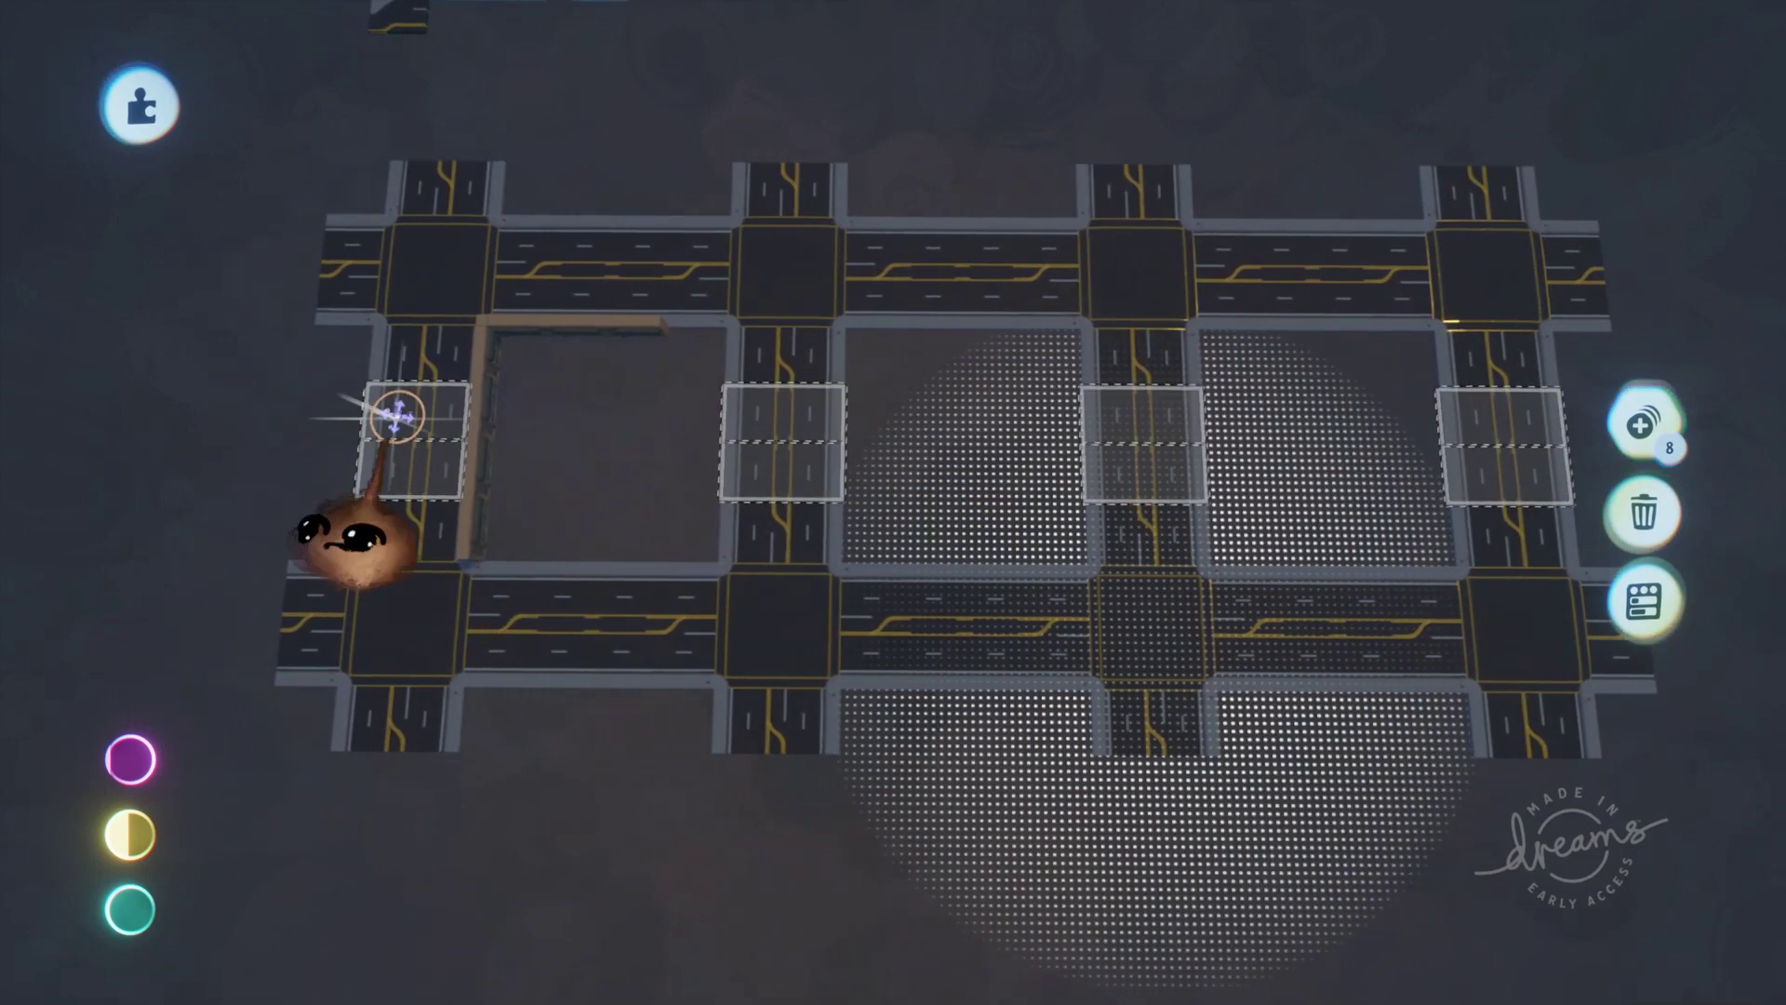
{"action": "left_click_drag", "start_coordinate": [419, 429], "coordinate": [393, 823]}
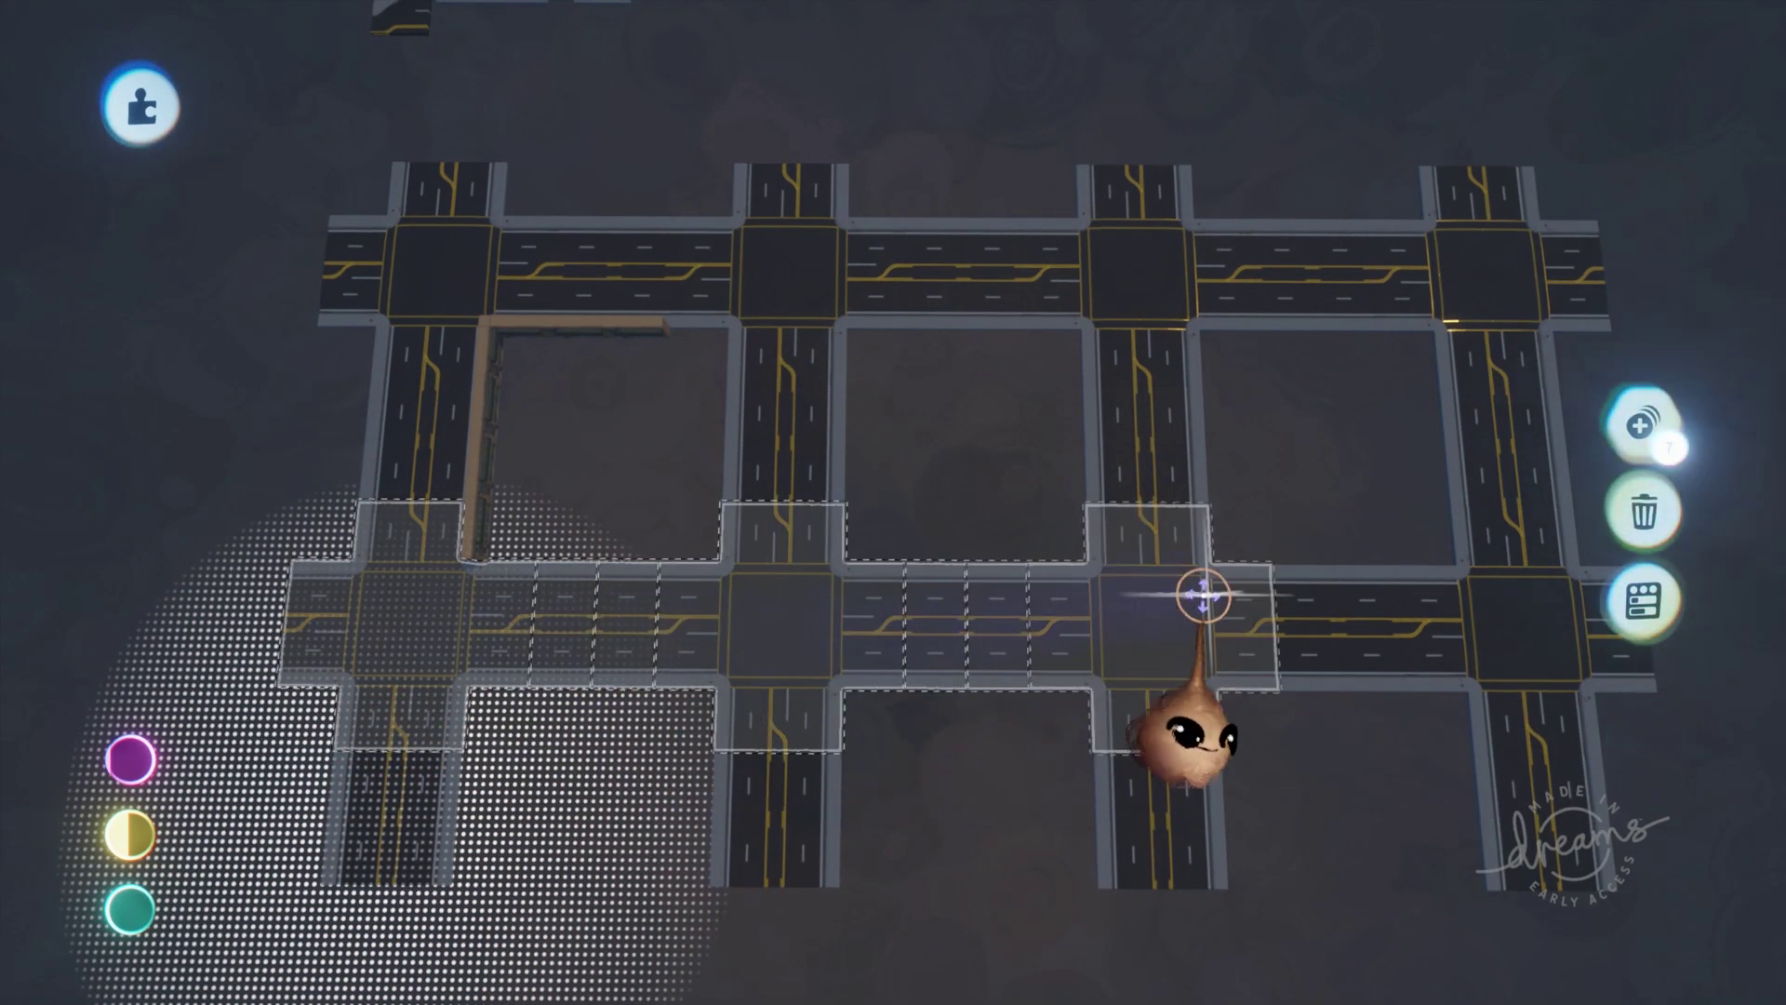
Set the grid snap size to 8, then clone all intersections and roads of the three-block row onto the extended cross streets
{"action": "left_click_drag", "start_coordinate": [1203, 596], "coordinate": [1446, 596]}
{"action": "mouse_move", "coordinate": [1473, 438]}
{"action": "left_mouse_down"}
{"action": "mouse_move", "coordinate": [1396, 209]}
{"action": "mouse_move", "coordinate": [888, 258]}
{"action": "left_mouse_up"}
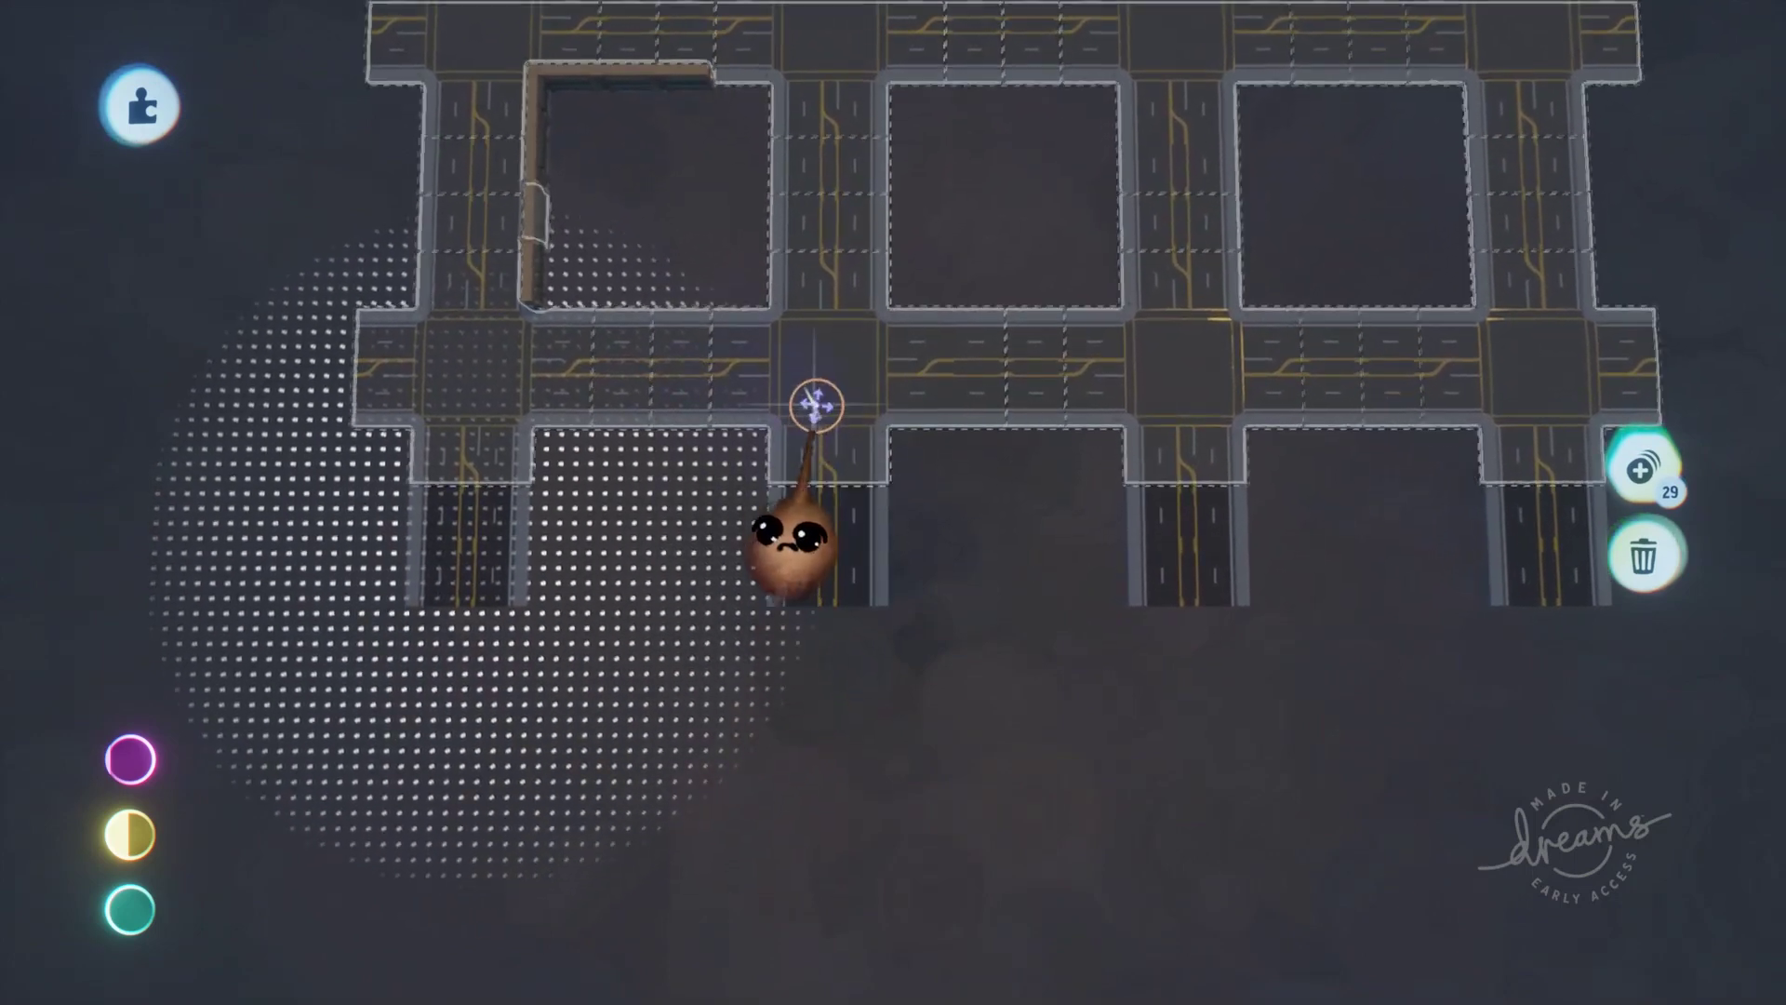
{"action": "mouse_move", "coordinate": [841, 231]}
{"action": "left_click", "coordinate": [856, 192]}
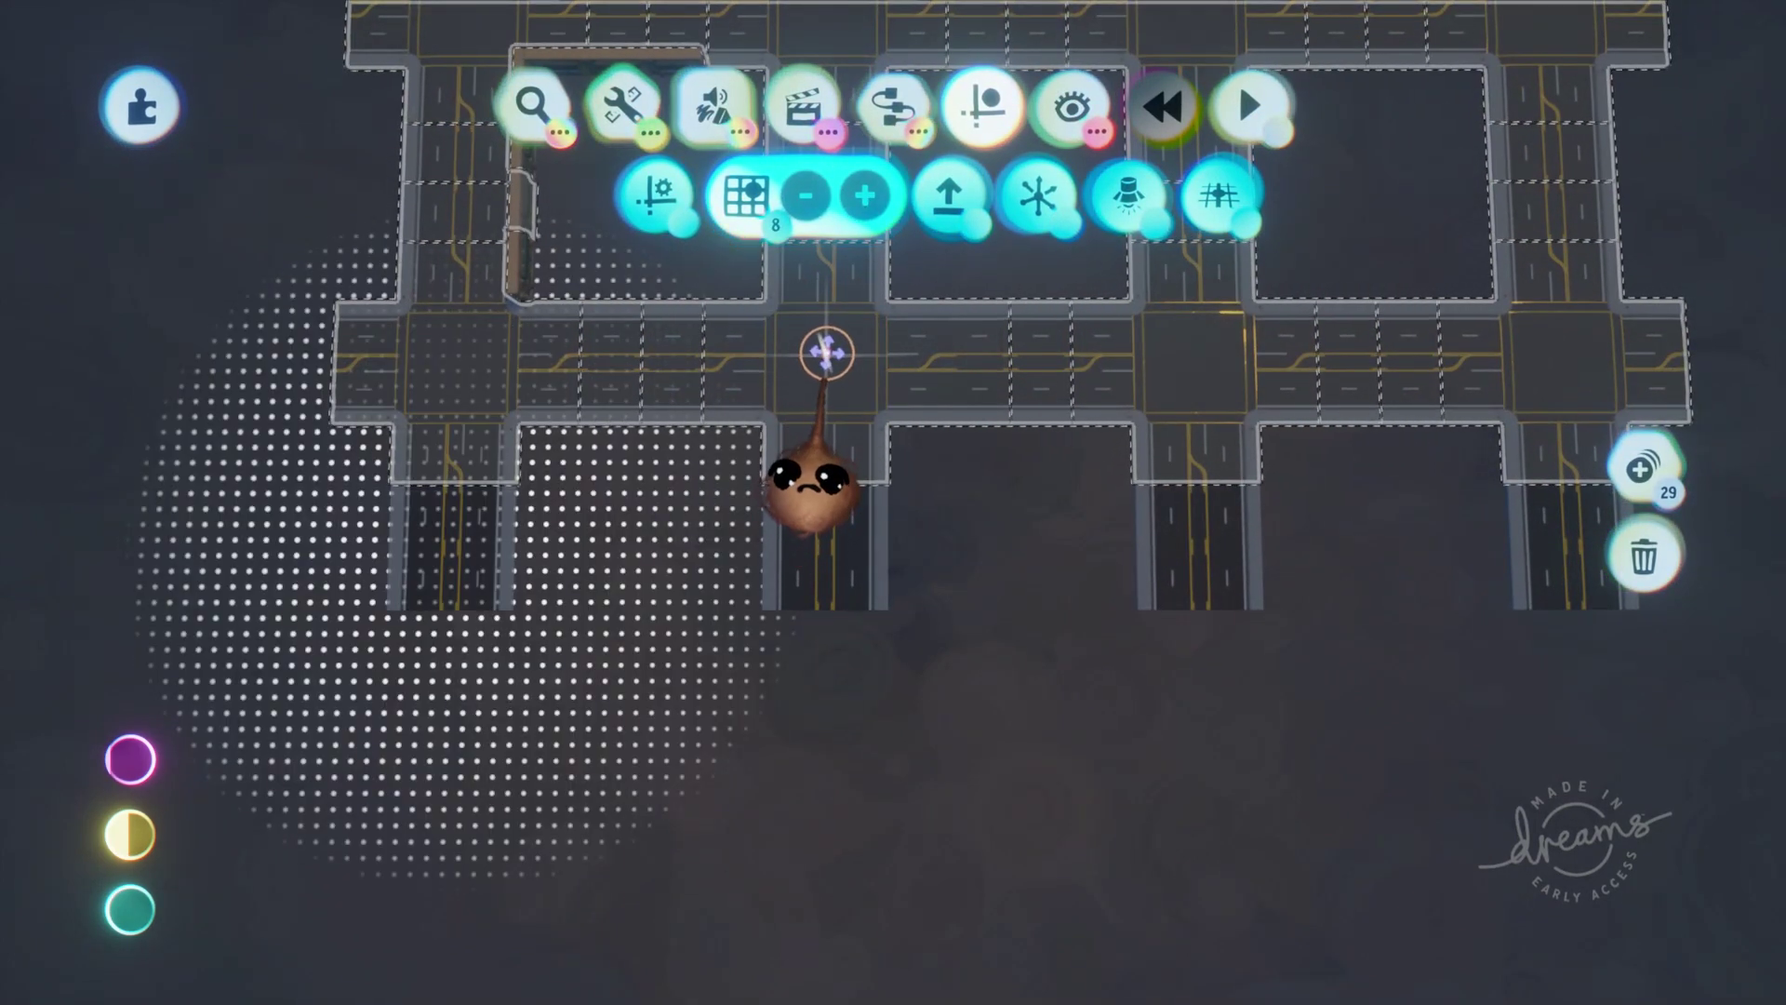
{"action": "left_click_drag", "start_coordinate": [822, 356], "coordinate": [822, 824]}
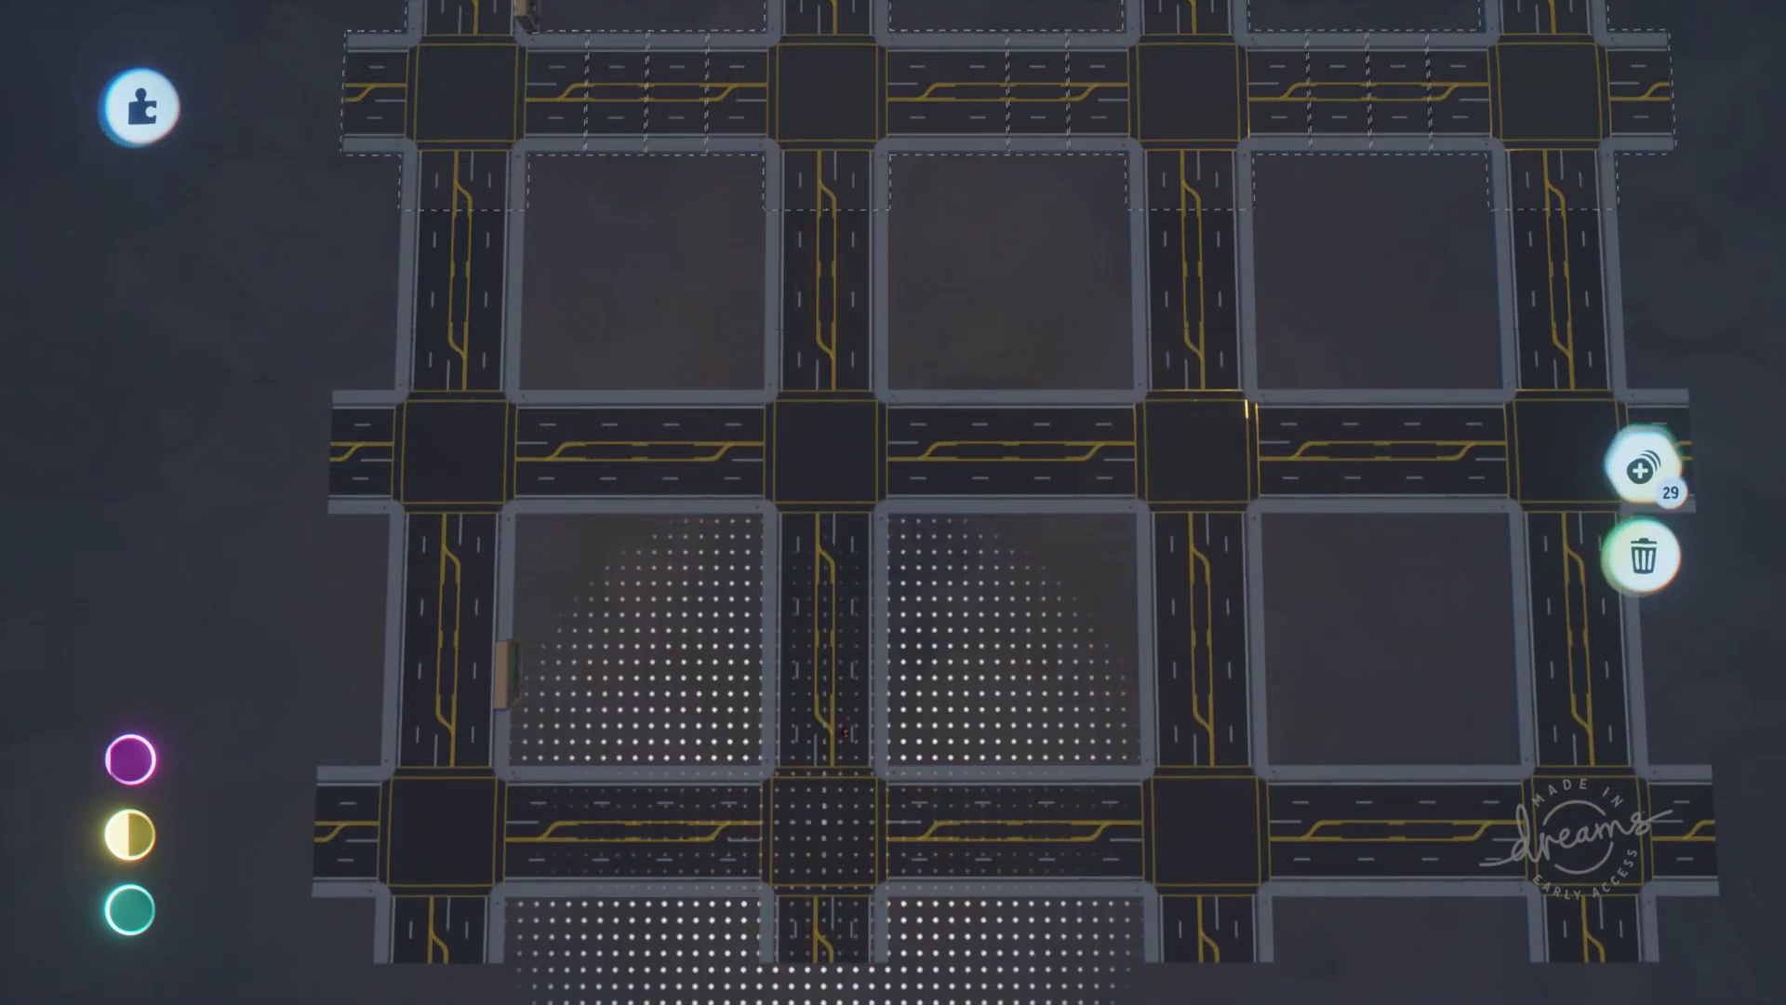
Set the grid snap size to 4 and add a storefront copy that completes the L's shorter row, flush with its neighbour
{"action": "middle_click_drag", "start_coordinate": [889, 677], "coordinate": [849, 630]}
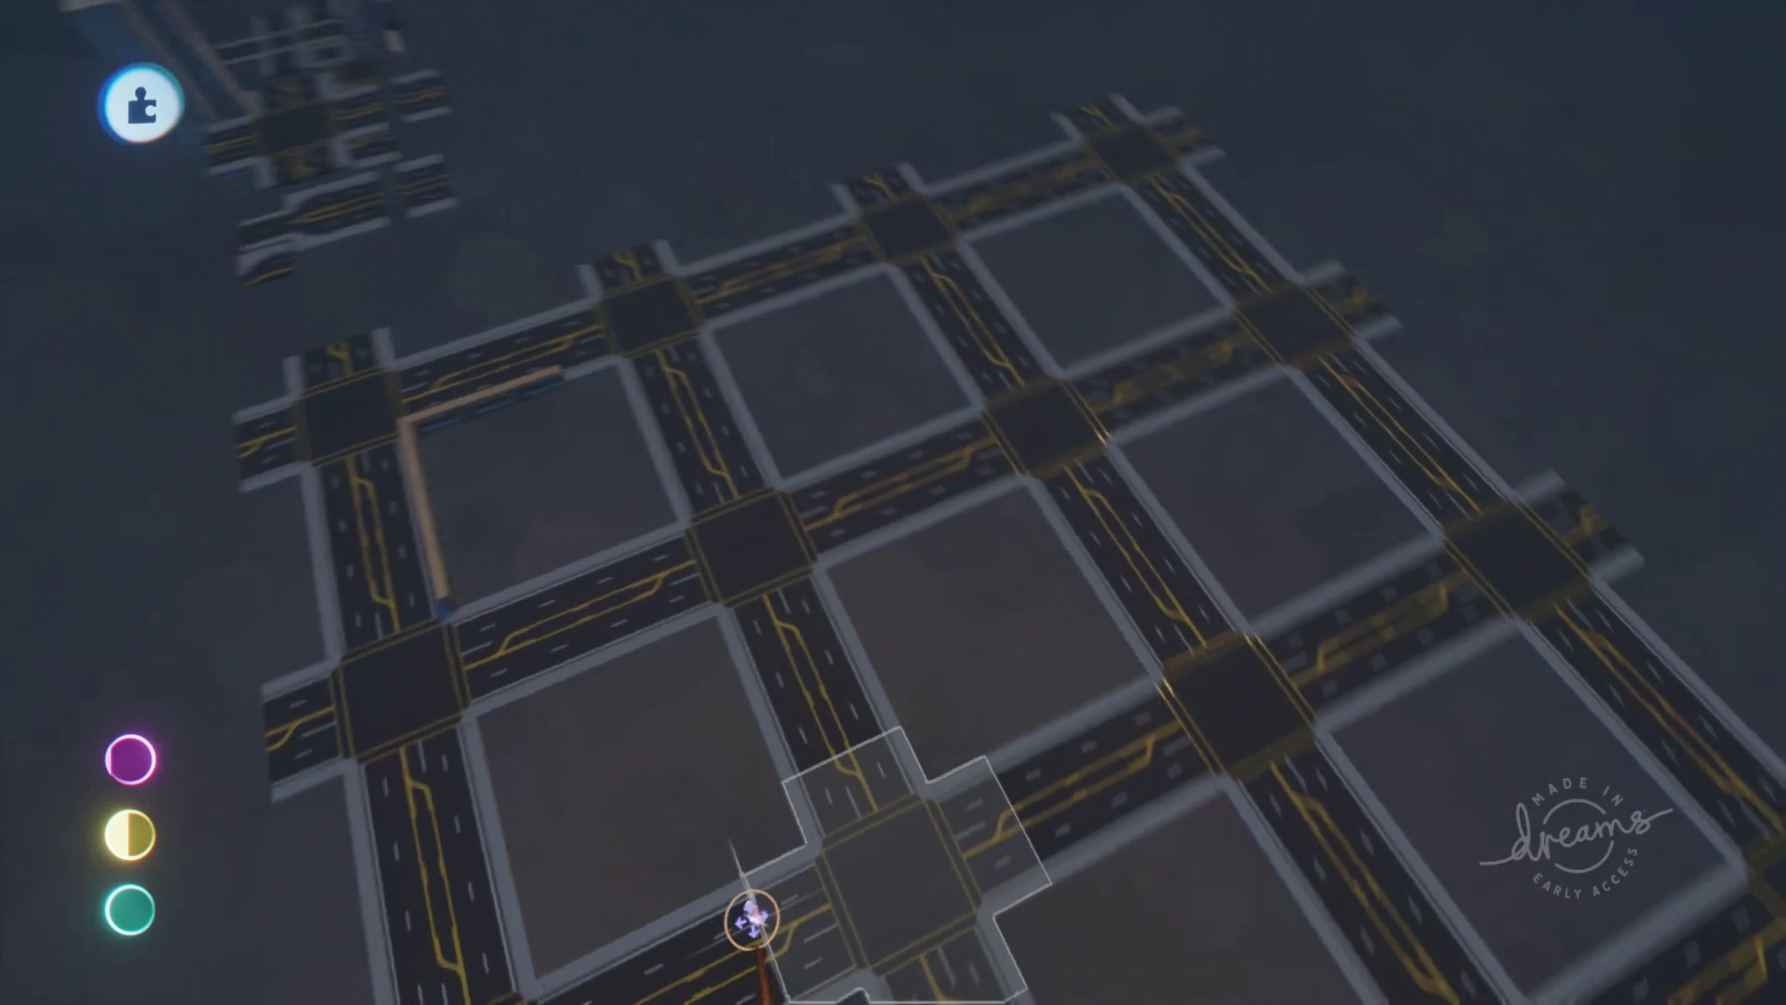
{"action": "middle_click_drag", "start_coordinate": [751, 919], "coordinate": [749, 717]}
{"action": "key", "text": "Tab"}
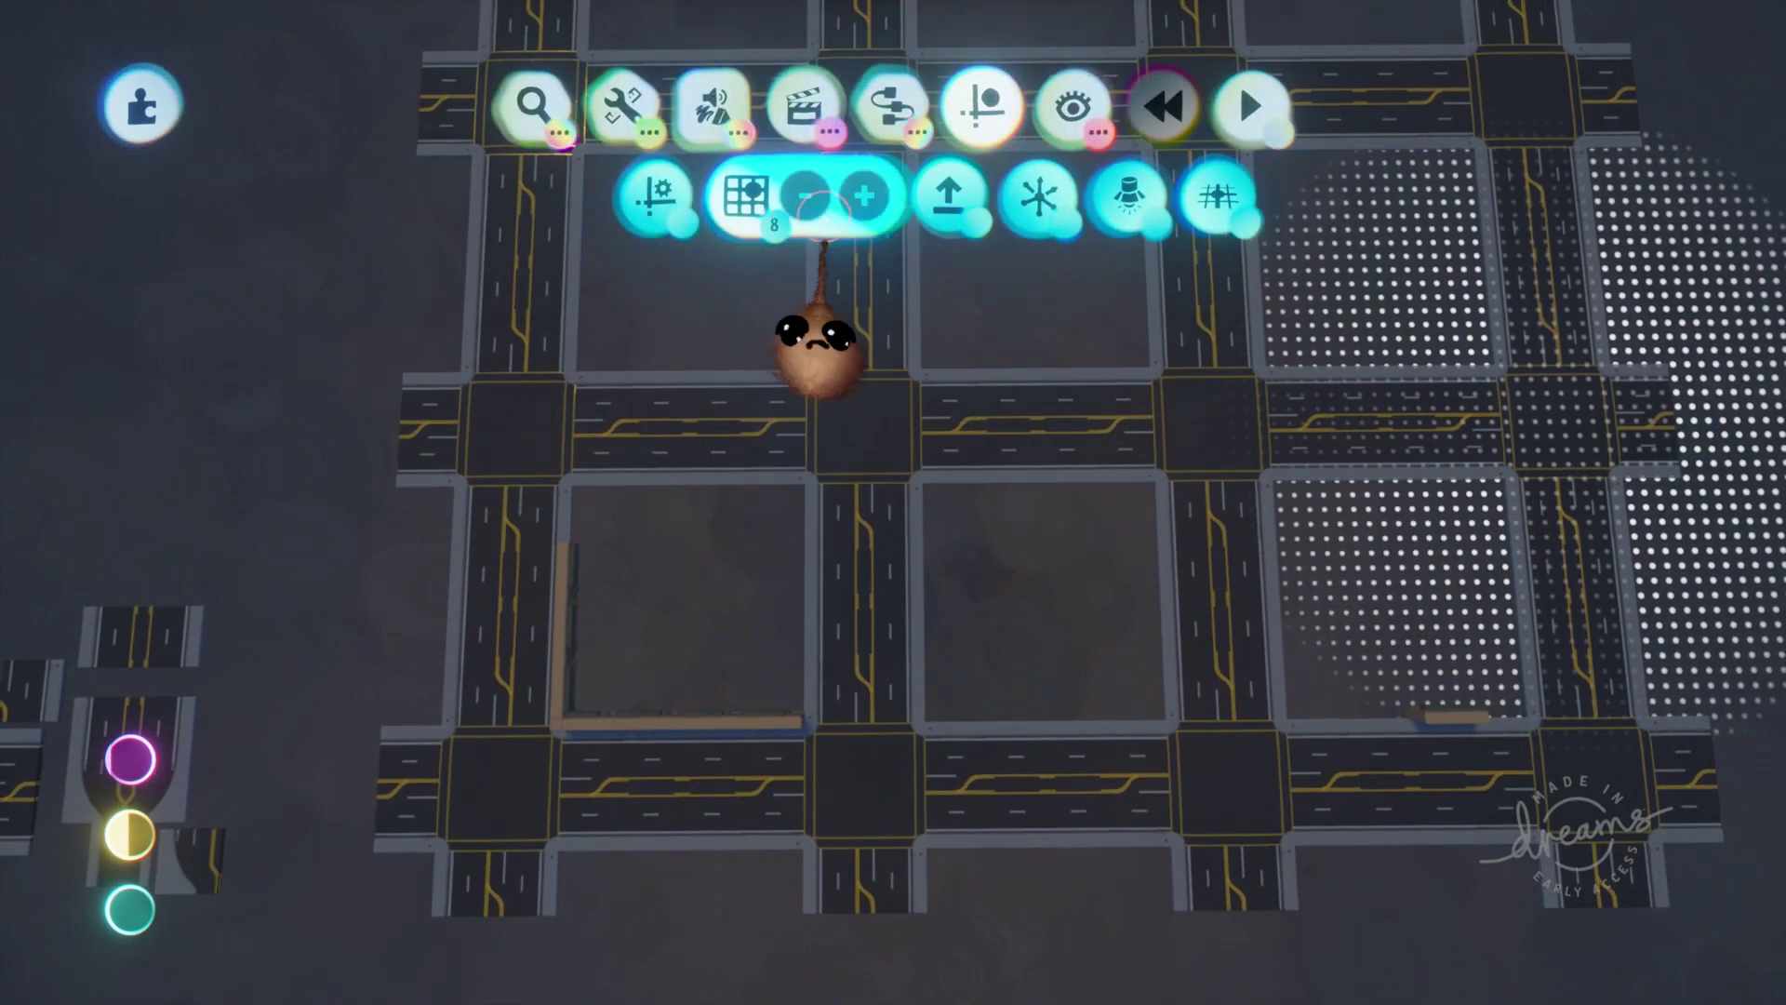
{"action": "middle_click_drag", "start_coordinate": [770, 351], "coordinate": [775, 712]}
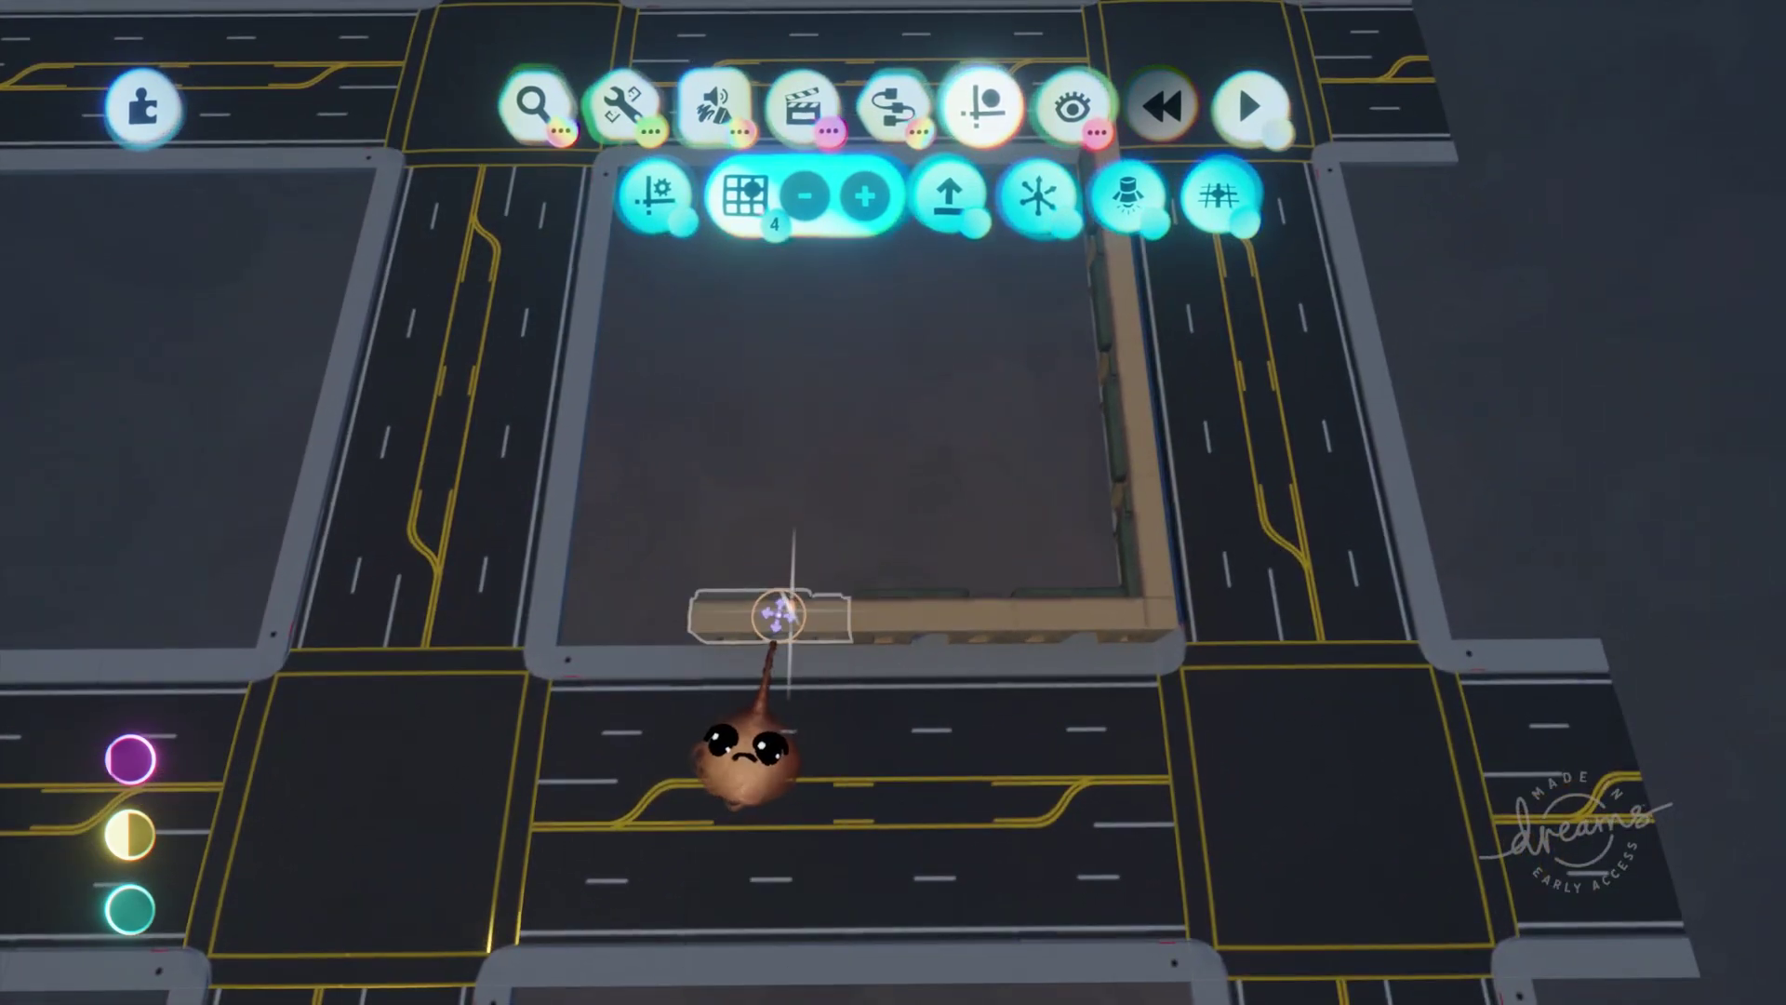
{"action": "left_click_drag", "start_coordinate": [762, 616], "coordinate": [752, 638]}
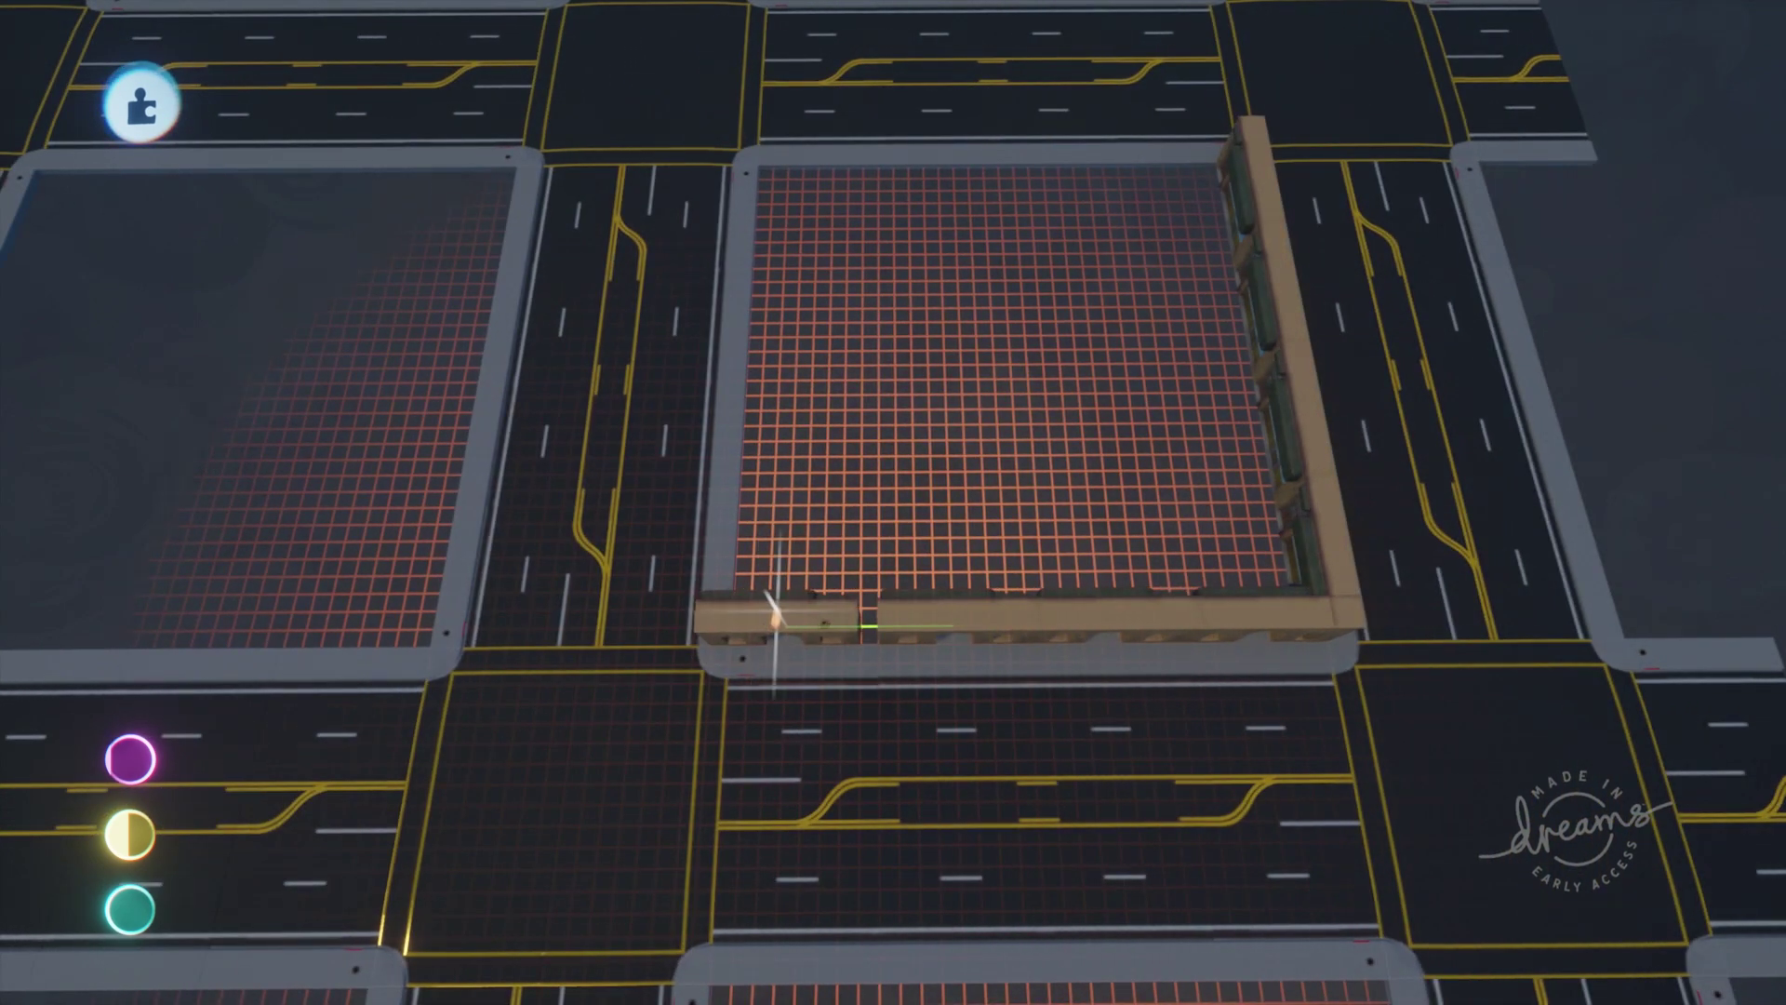
{"action": "left_click_drag", "start_coordinate": [794, 614], "coordinate": [798, 655]}
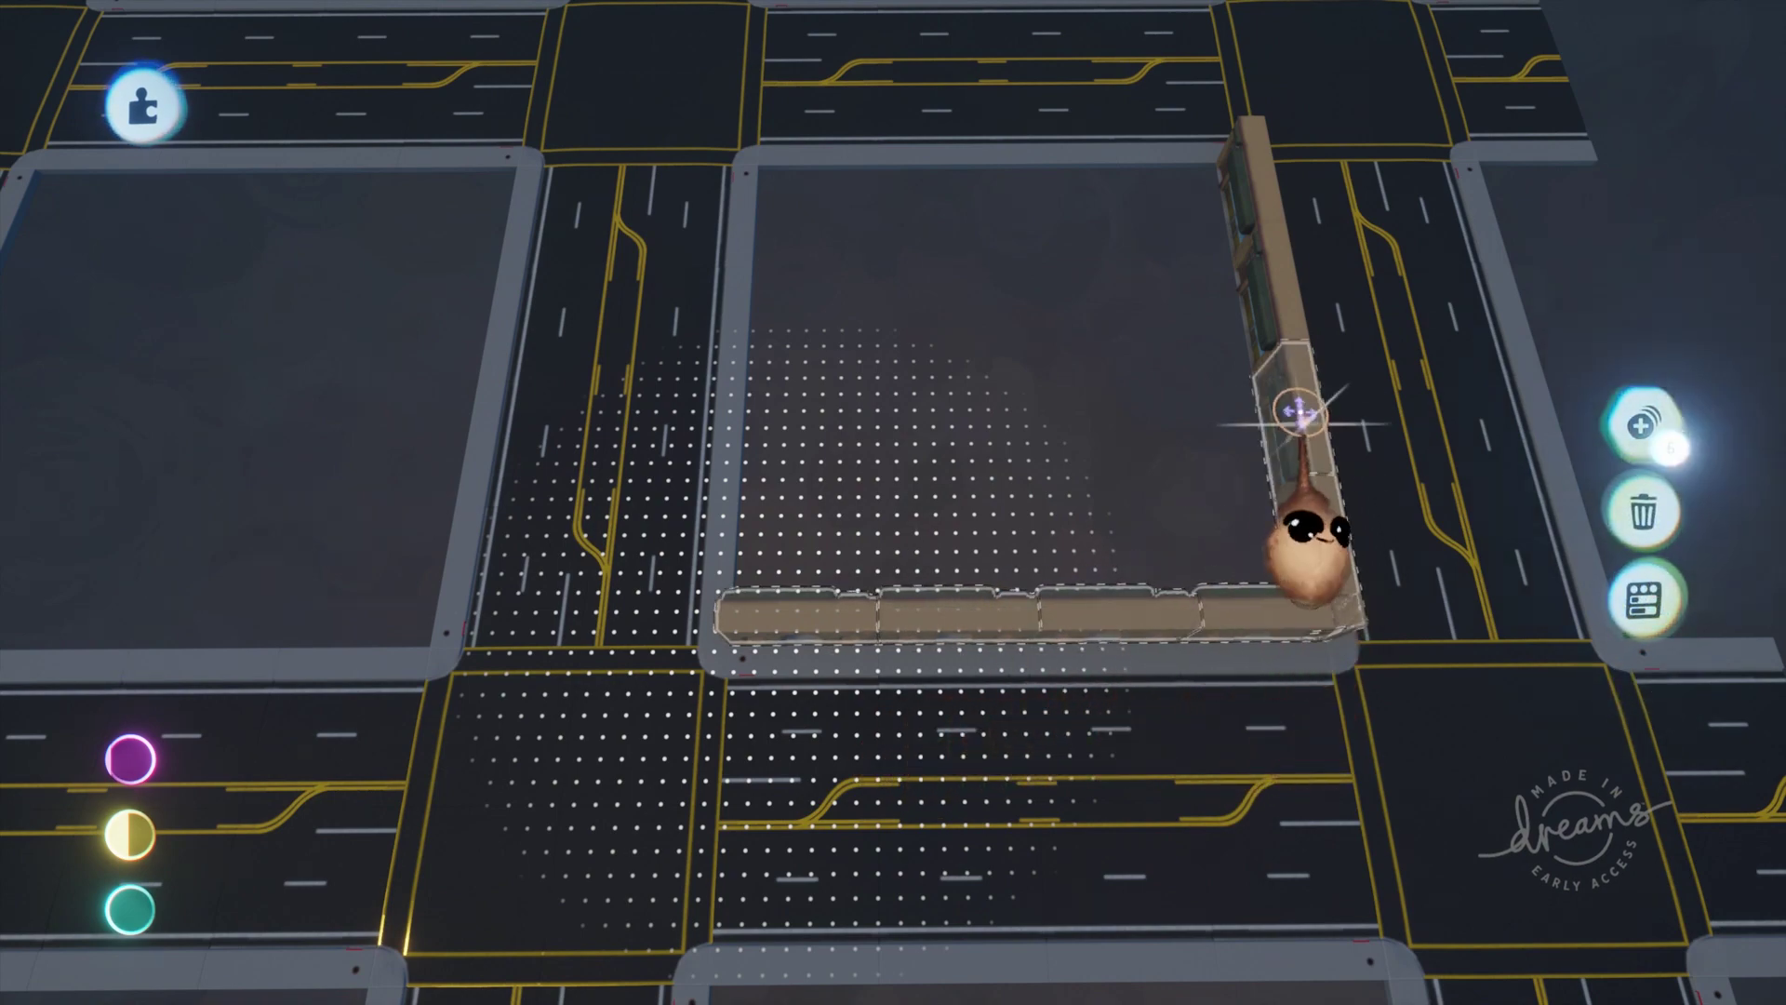
Clone the whole L of eight storefronts, rotated to face the opposite corner, so that storefronts enclose the block on all four sides
{"action": "middle_click_drag", "start_coordinate": [1187, 398], "coordinate": [777, 712]}
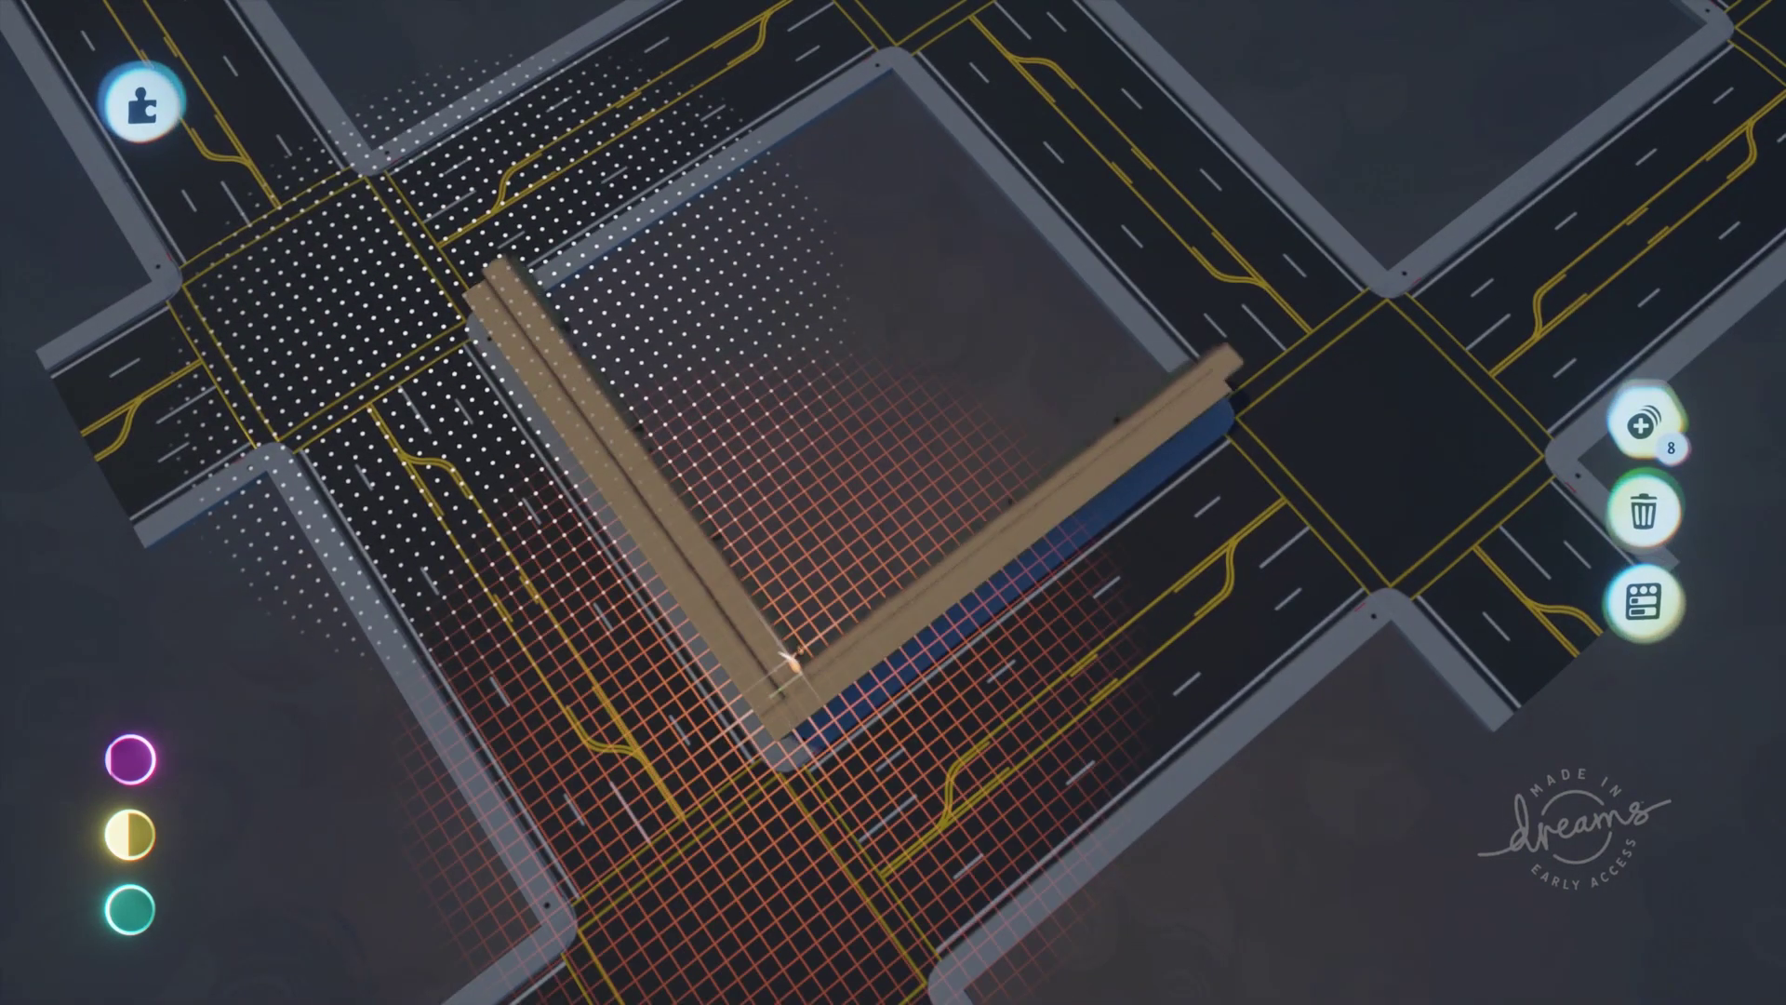
{"action": "left_click_drag", "start_coordinate": [835, 386], "coordinate": [931, 81]}
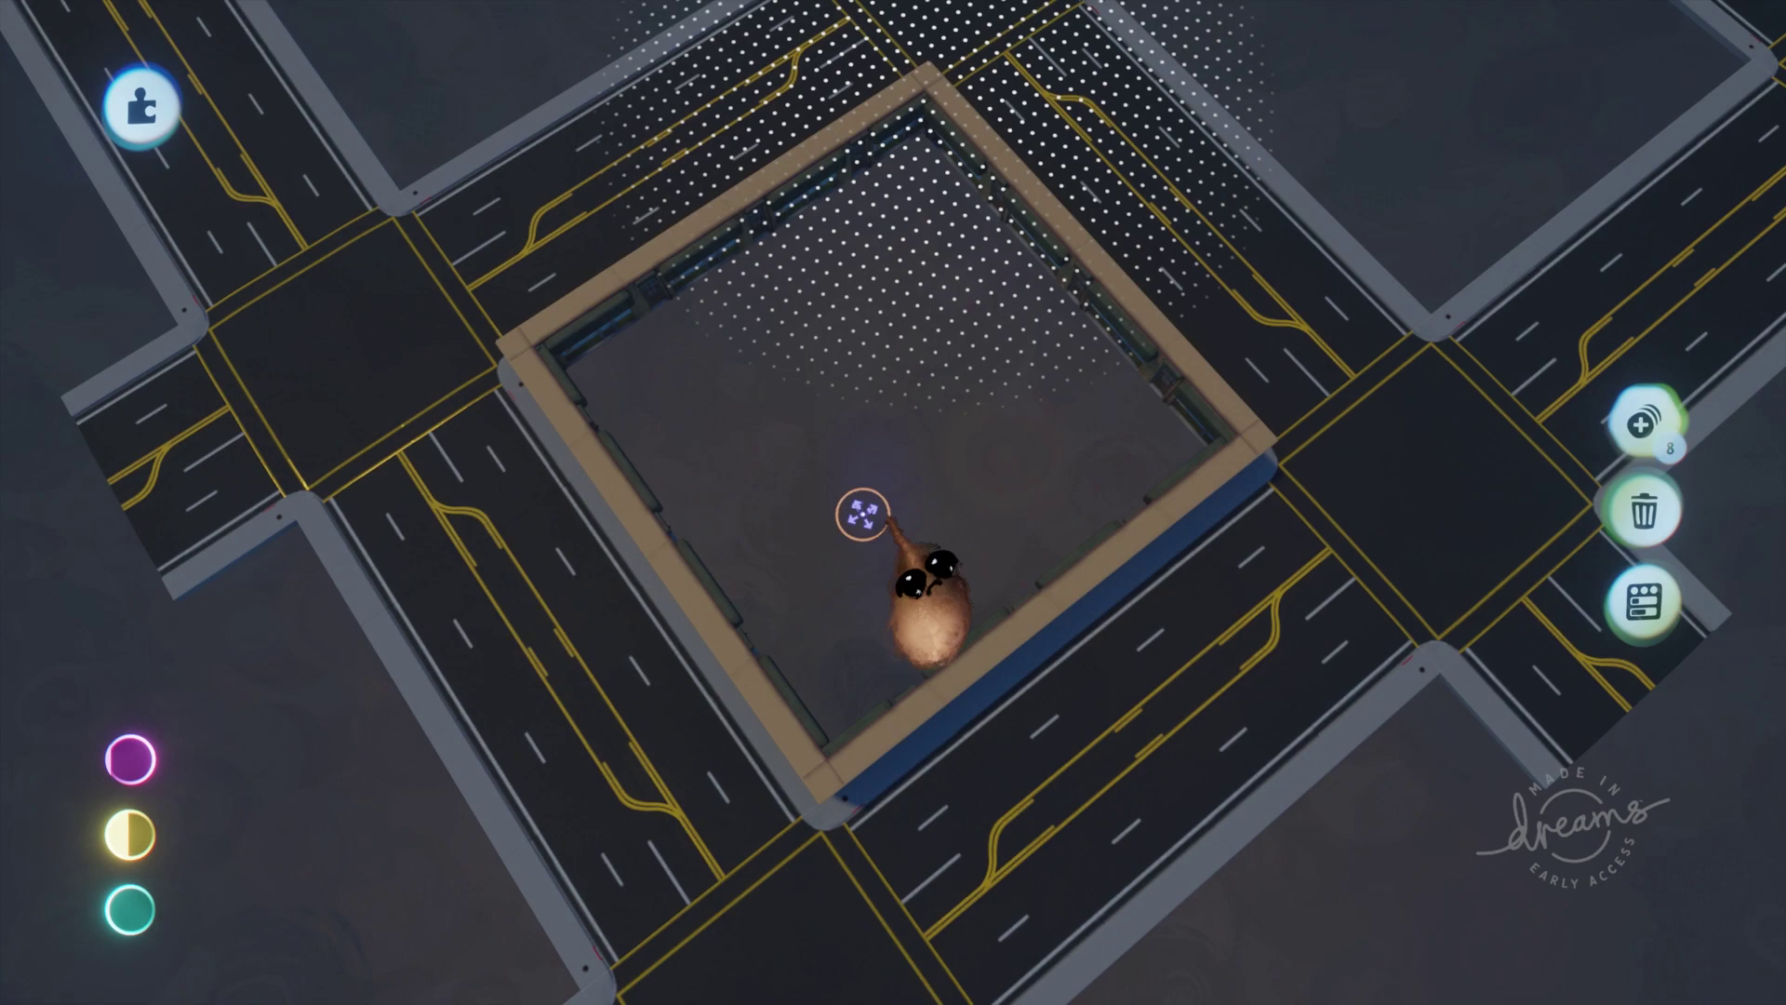
Place a tall tower with blue windows on the corner storefront's roof and align it with the end of the row
{"action": "middle_click_drag", "start_coordinate": [862, 514], "coordinate": [982, 513]}
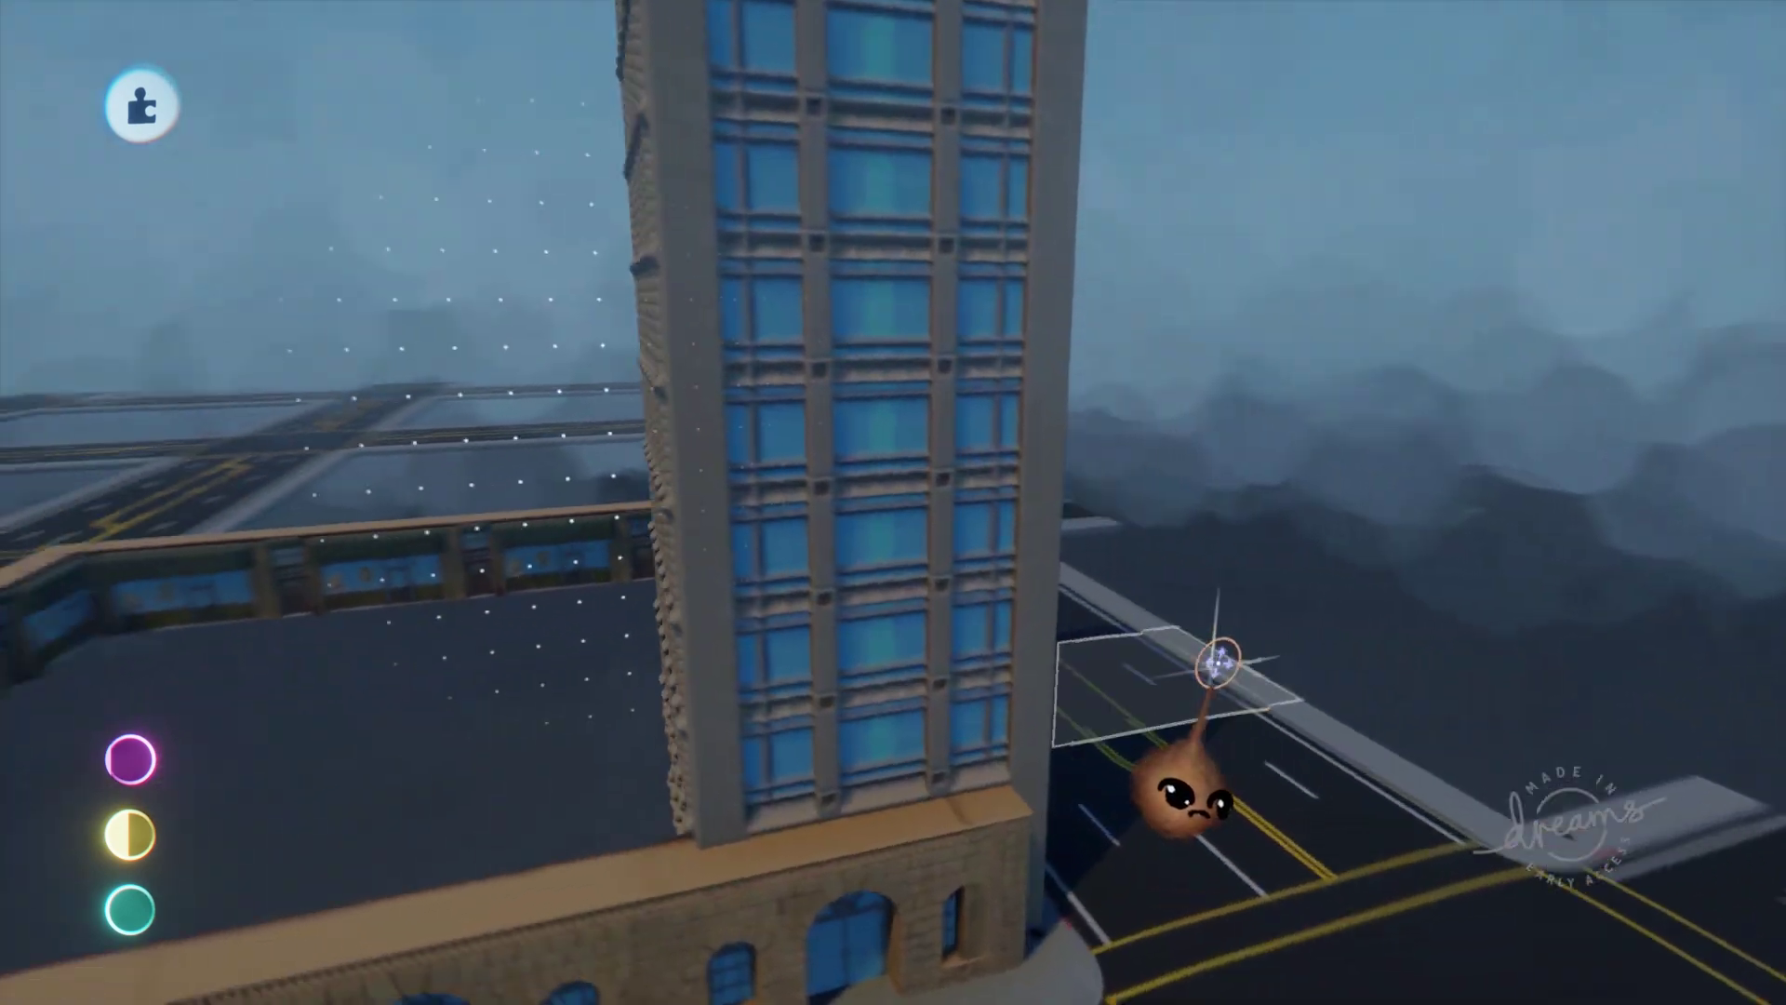
{"action": "middle_click_drag", "start_coordinate": [1219, 662], "coordinate": [1034, 553]}
{"action": "mouse_move", "coordinate": [1036, 553]}
{"action": "left_mouse_down"}
{"action": "mouse_move", "coordinate": [1053, 550]}
{"action": "mouse_move", "coordinate": [1033, 544]}
{"action": "left_mouse_up"}
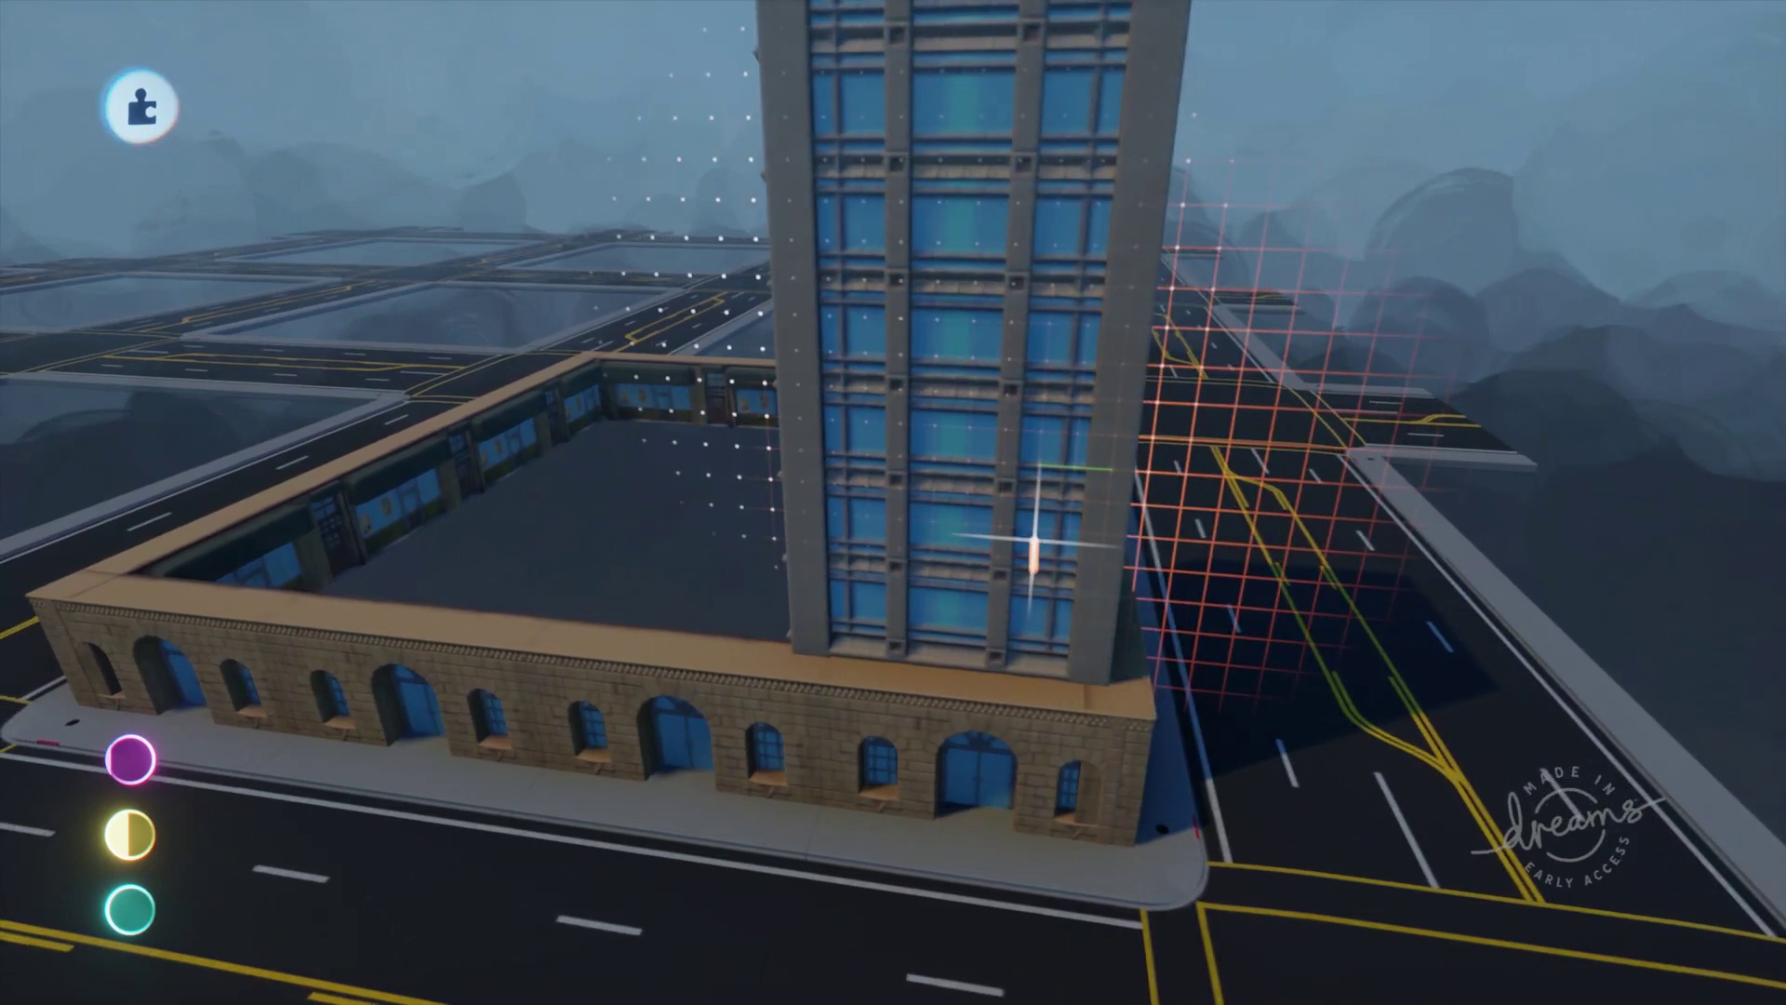
{"action": "middle_click_drag", "start_coordinate": [1032, 549], "coordinate": [1016, 614]}
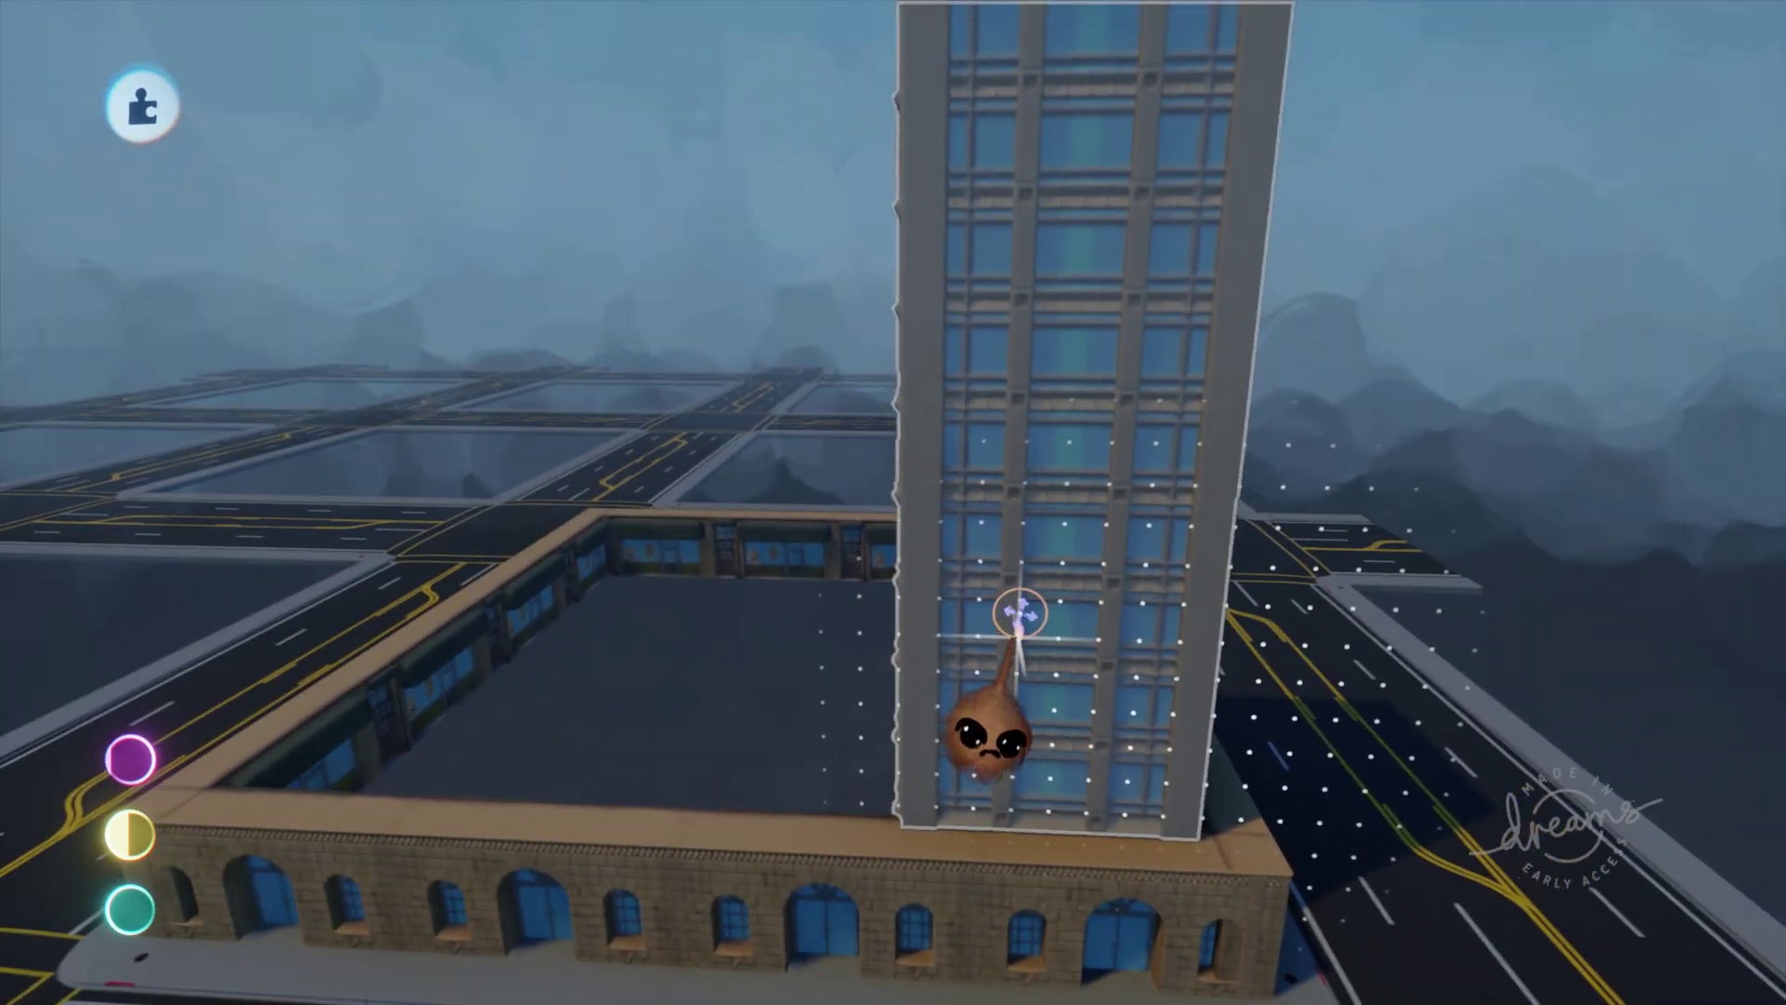
Clone the tower sideways into four adjoining copies and tighten their spacing until they fit the width of the storefront row
{"action": "left_click_drag", "start_coordinate": [1017, 614], "coordinate": [1003, 600]}
{"action": "key", "text": "ctrl+d"}
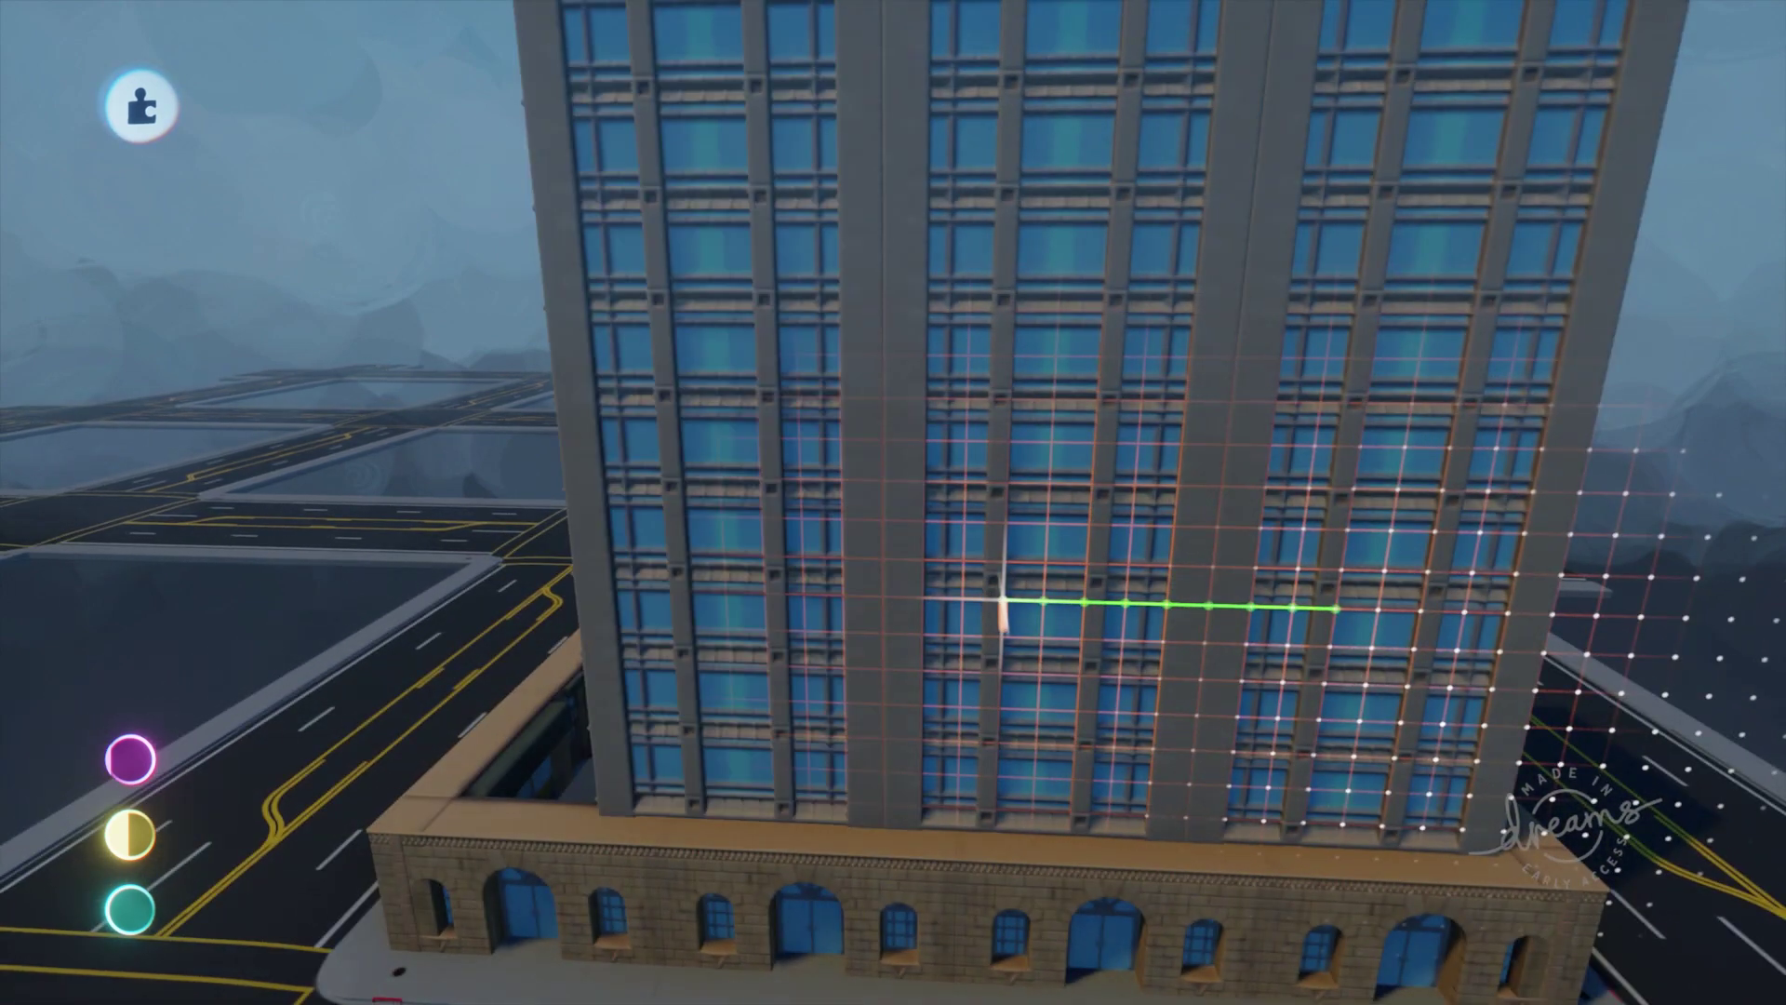
{"action": "left_click", "coordinate": [1002, 603]}
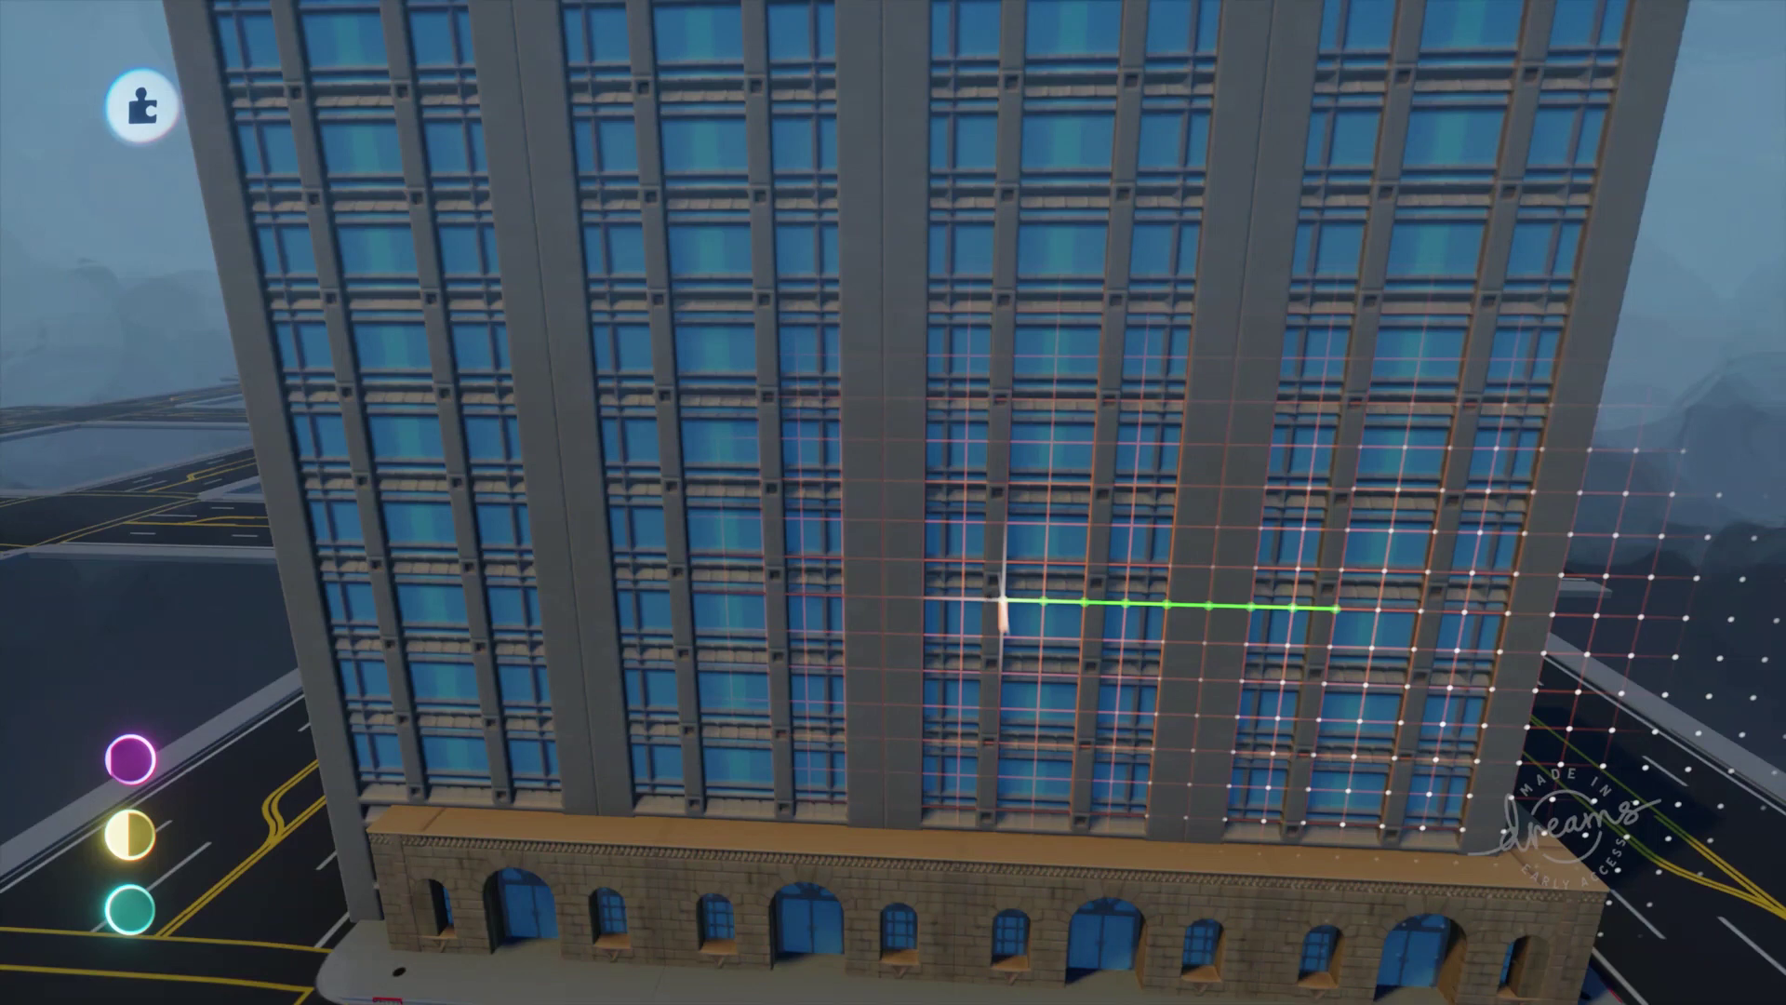
{"action": "left_click_drag", "start_coordinate": [1002, 603], "coordinate": [1042, 605]}
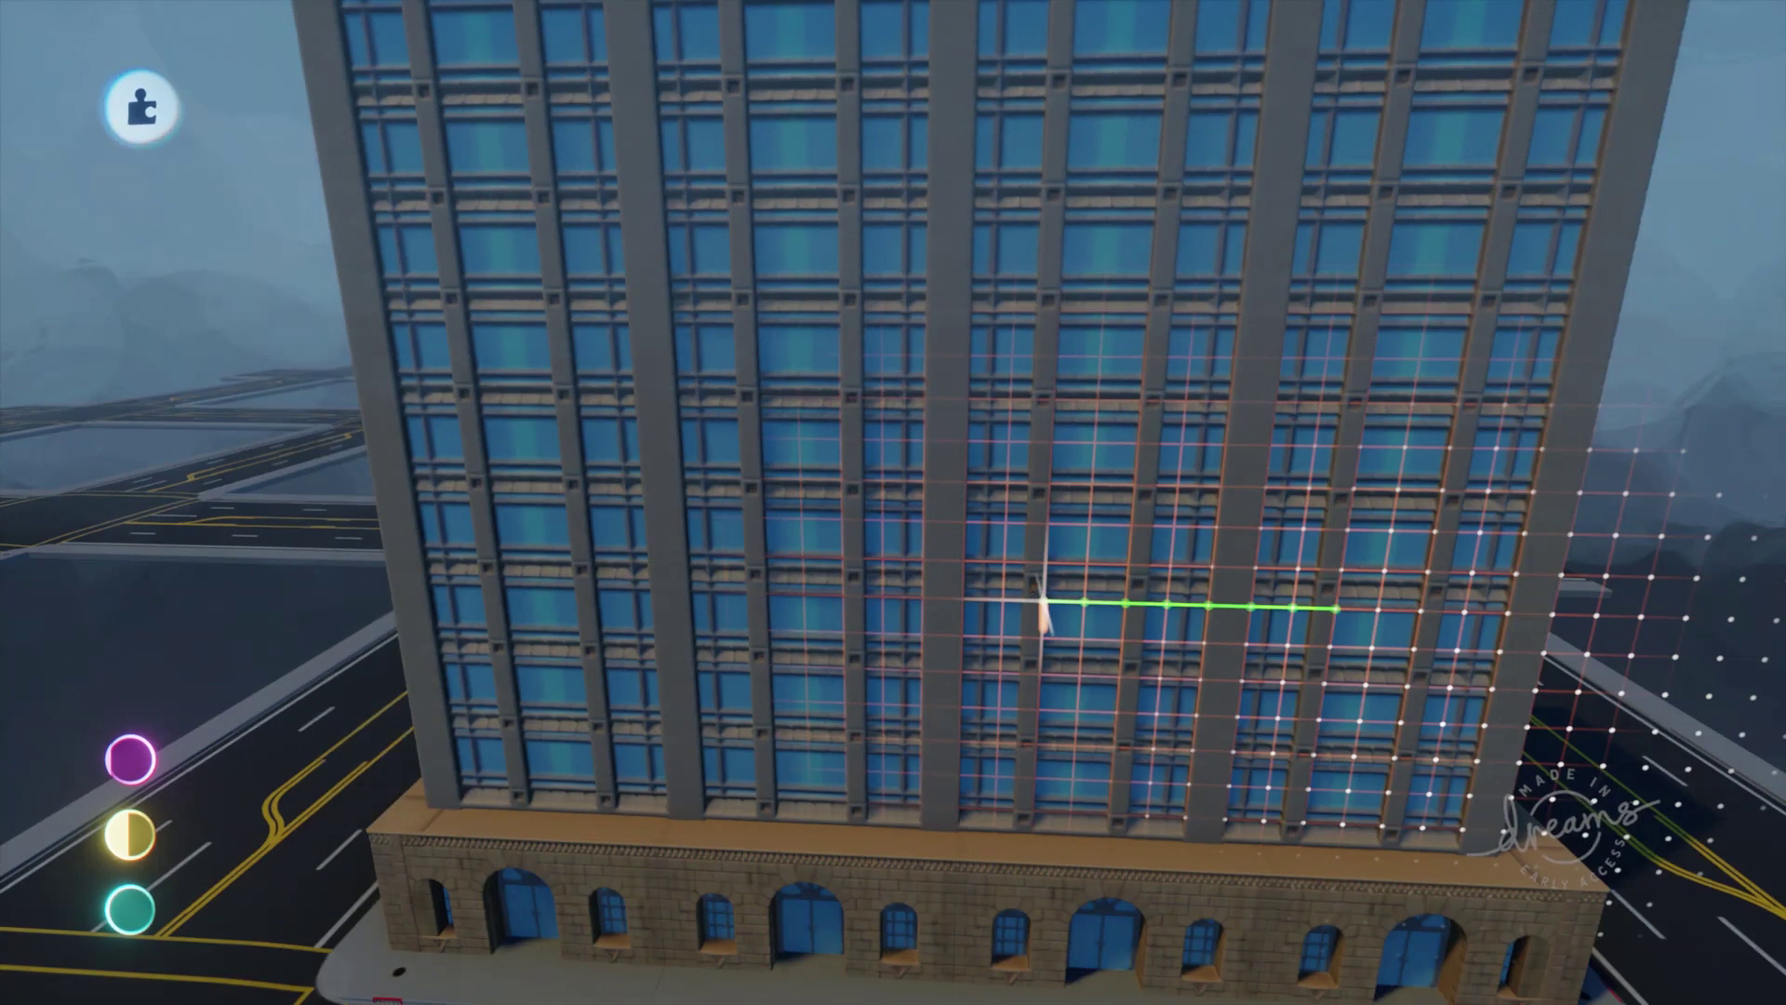
{"action": "scroll", "coordinate": [1005, 598], "scroll_direction": "down", "scroll_amount": 4}
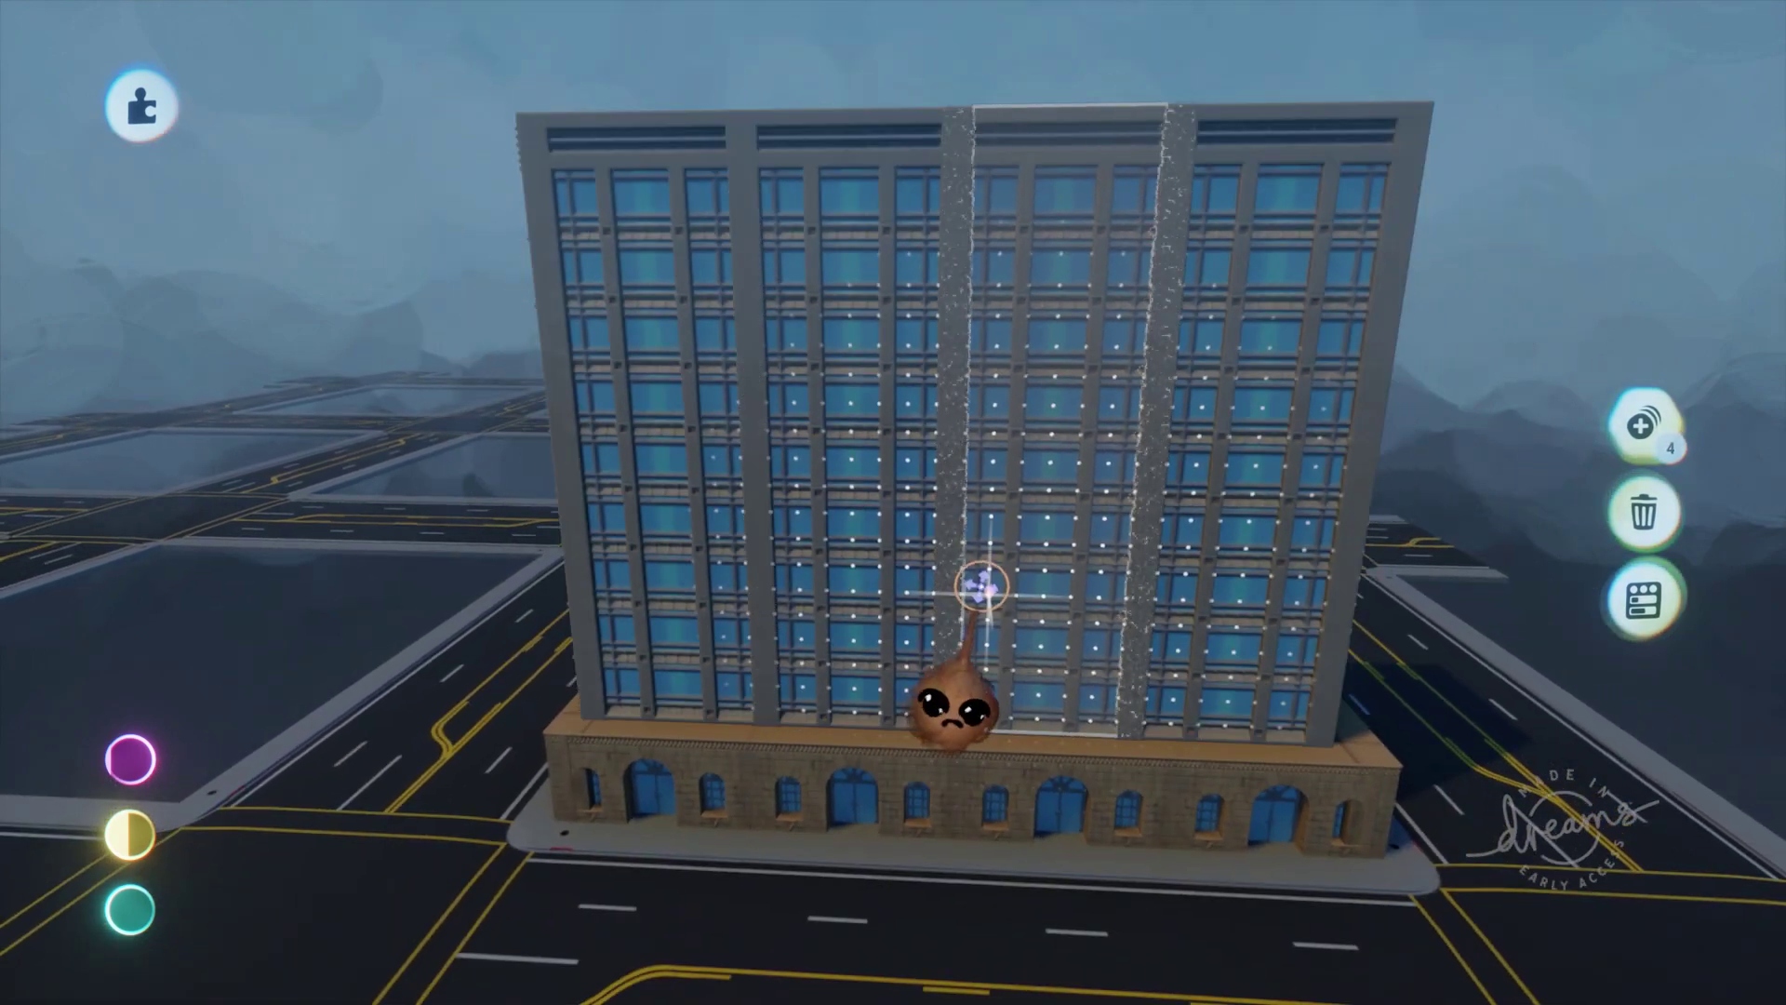
Set the grid snap size to 2, select all four towers and reposition them to sit centred on the storefront roof
{"action": "scroll", "coordinate": [921, 591], "scroll_direction": "up", "scroll_amount": 1}
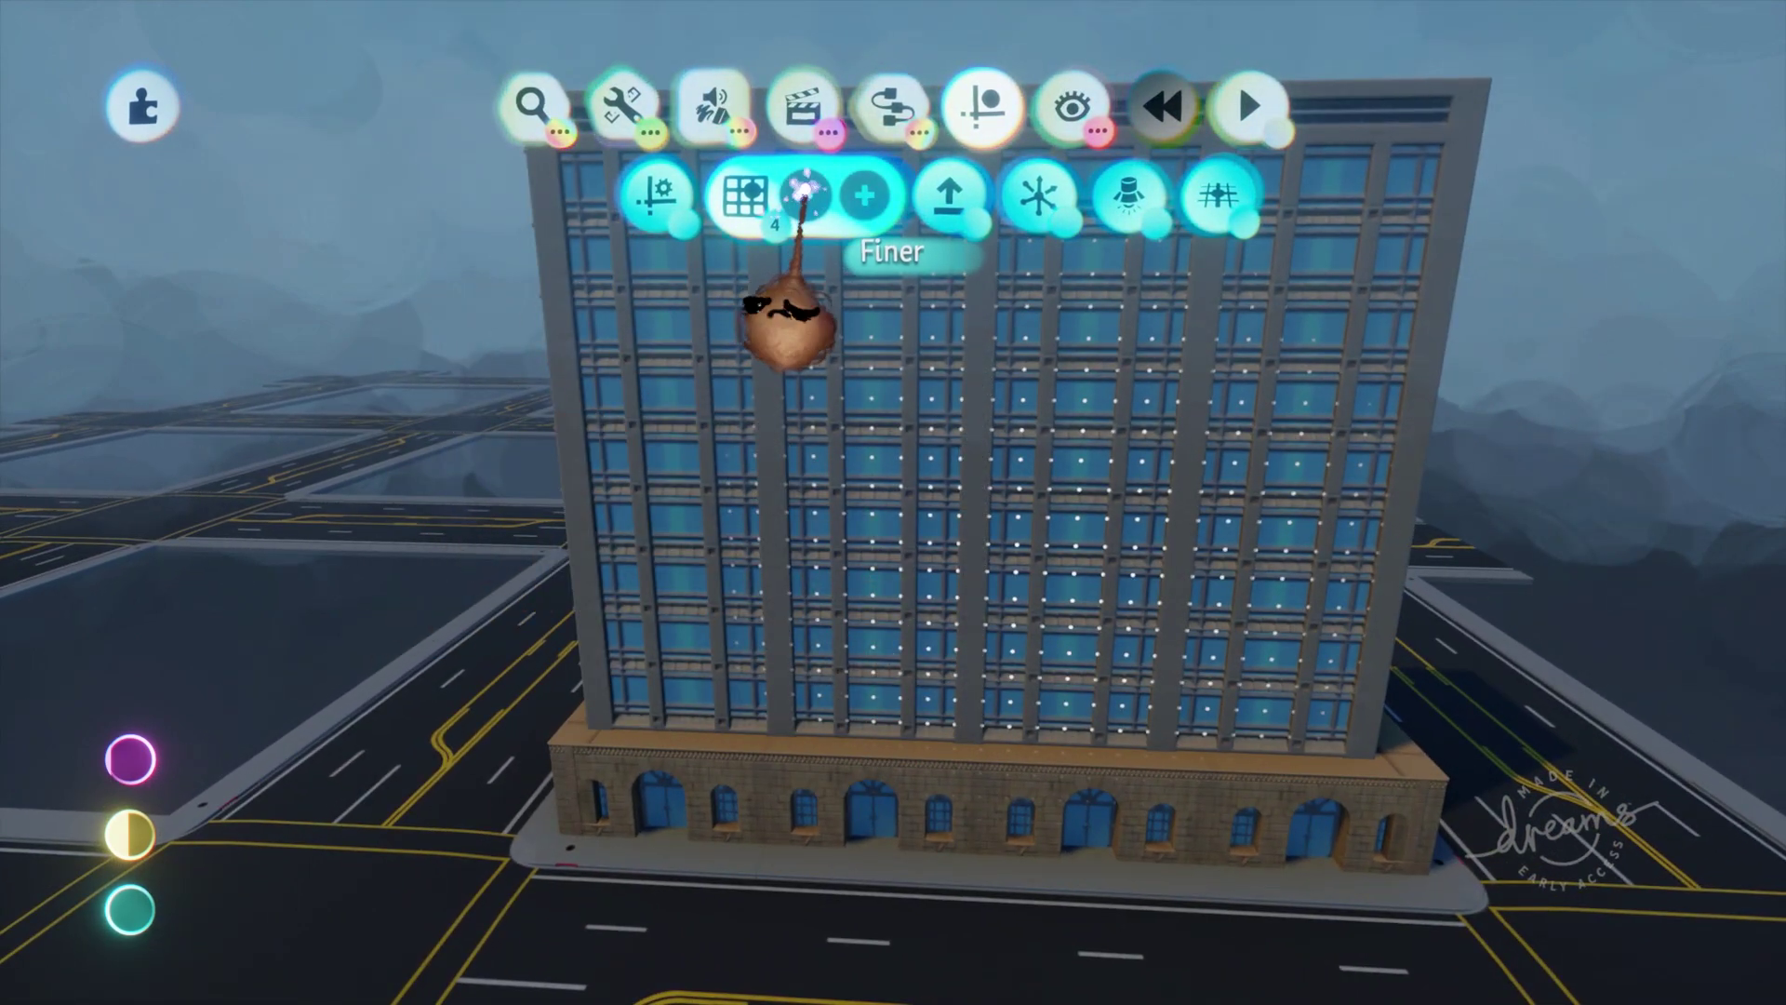
{"action": "left_click", "coordinate": [806, 193]}
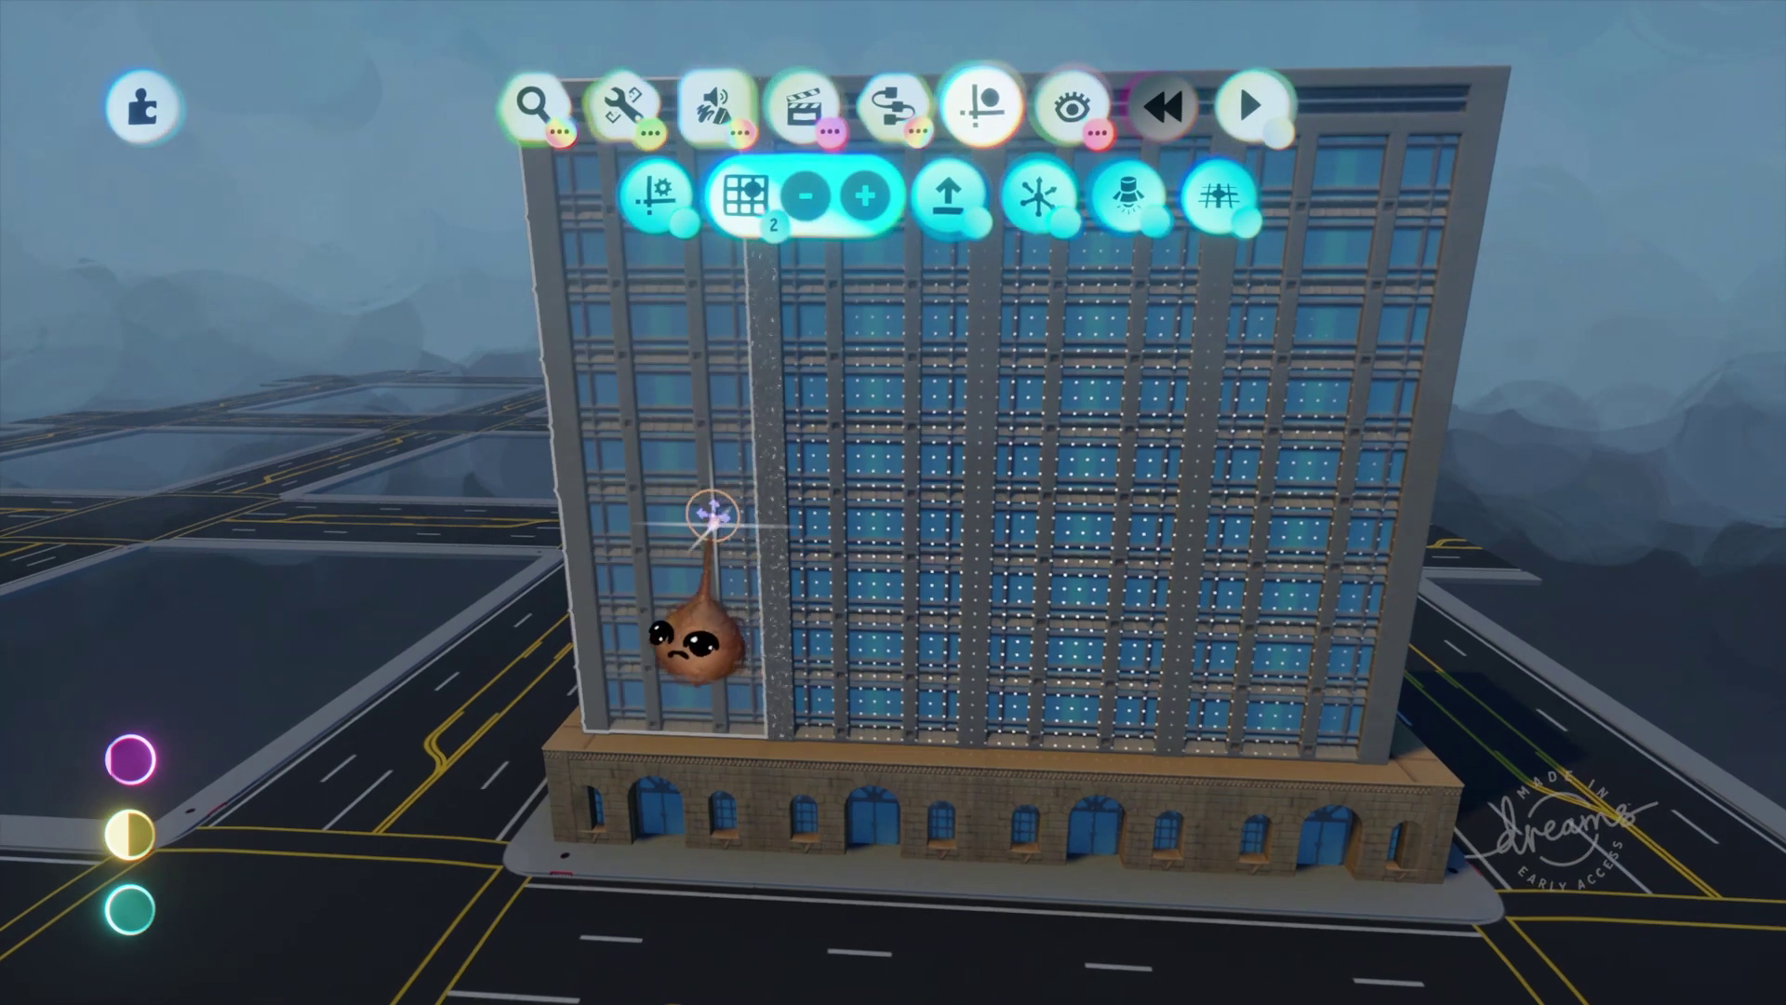
{"action": "left_click_drag", "start_coordinate": [713, 517], "coordinate": [1260, 515]}
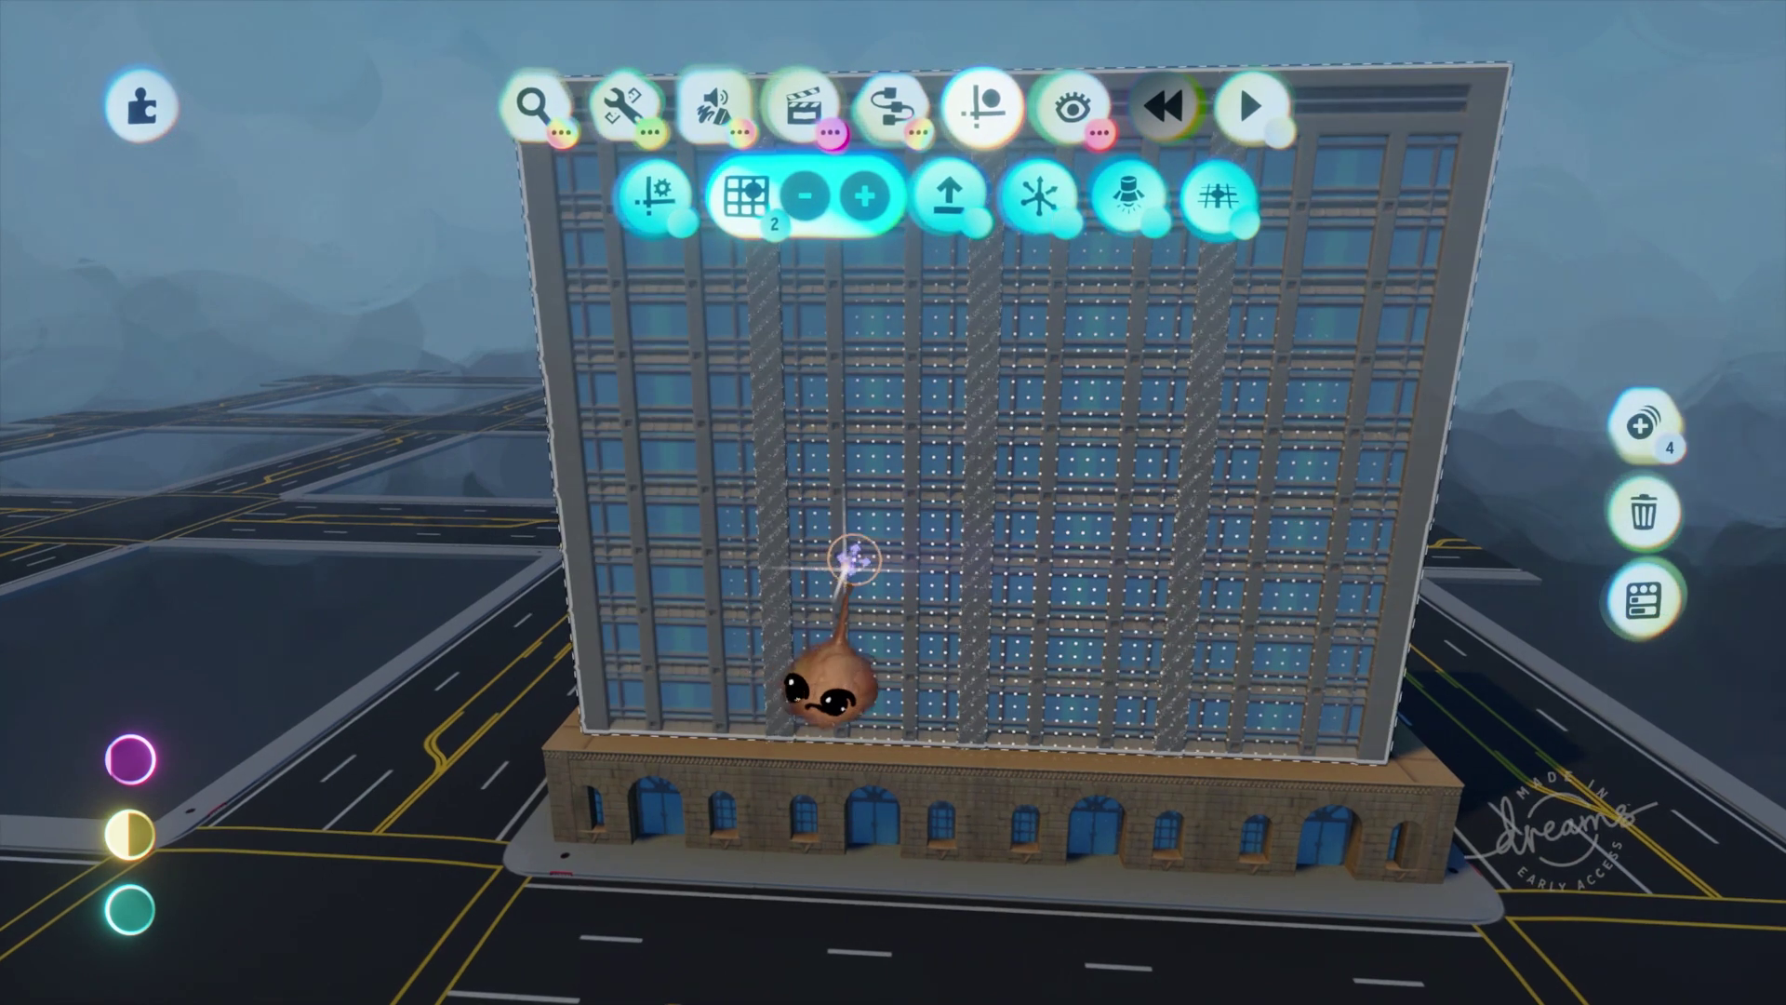
{"action": "left_click_drag", "start_coordinate": [861, 552], "coordinate": [869, 556]}
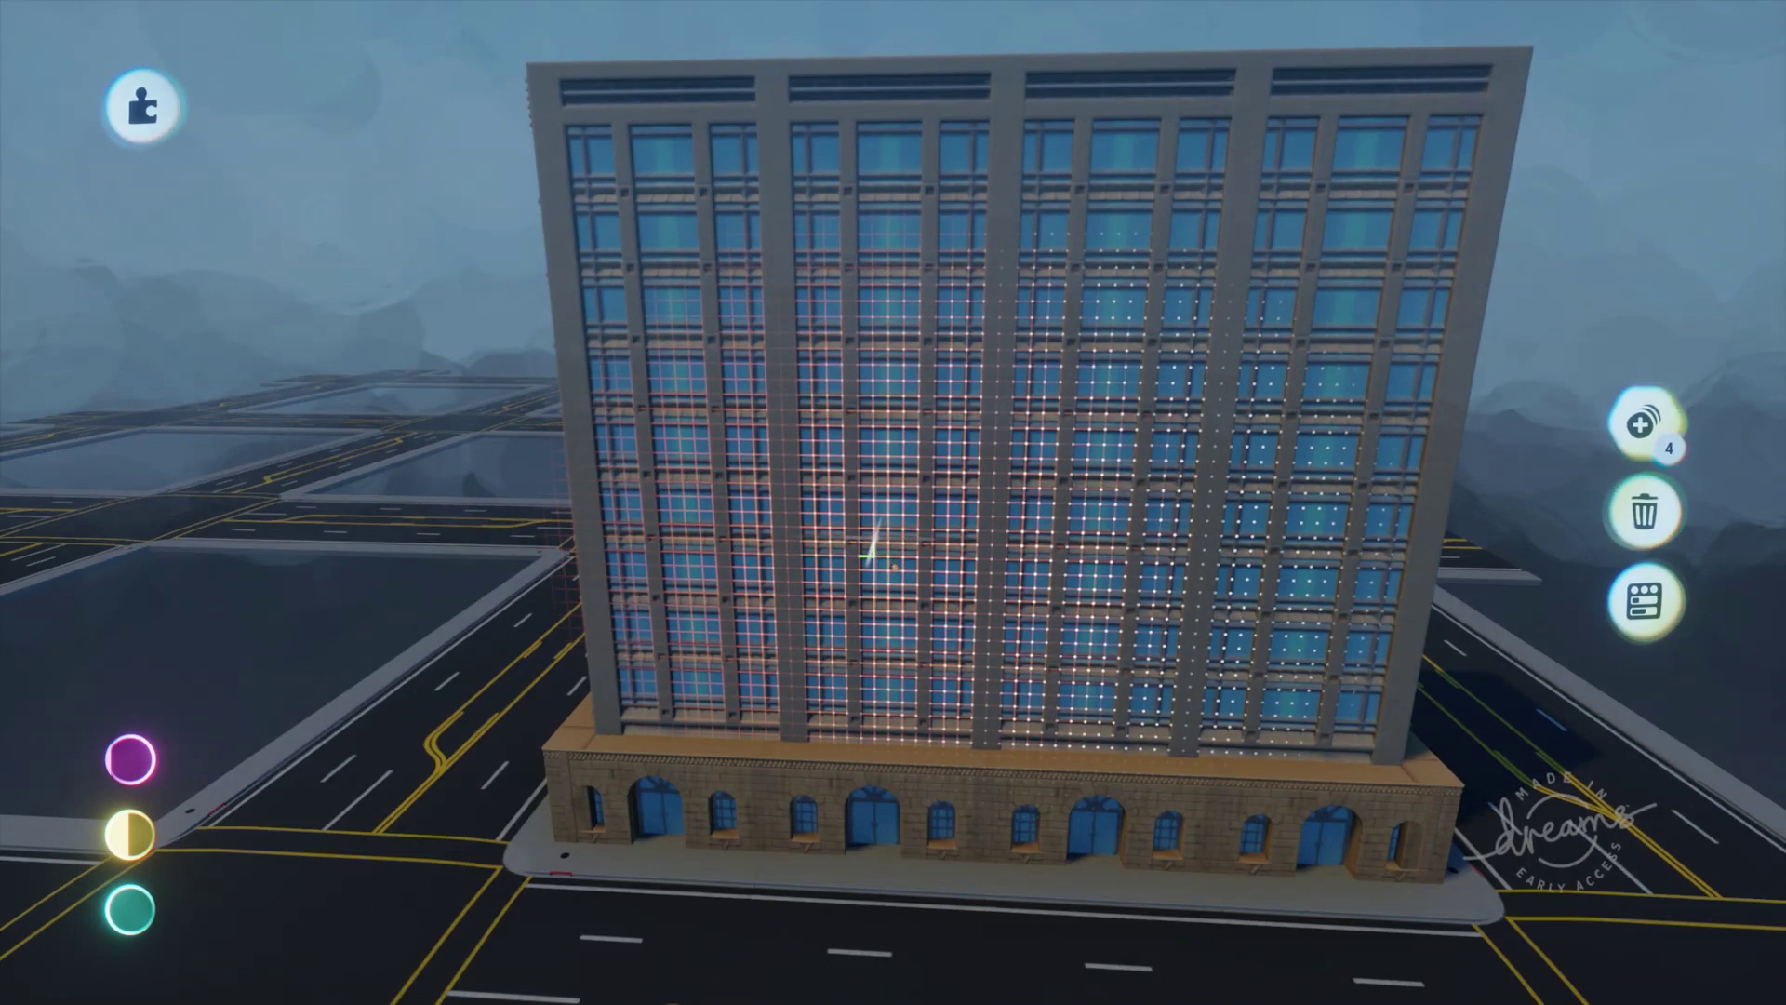
{"action": "left_click_drag", "start_coordinate": [871, 549], "coordinate": [872, 562]}
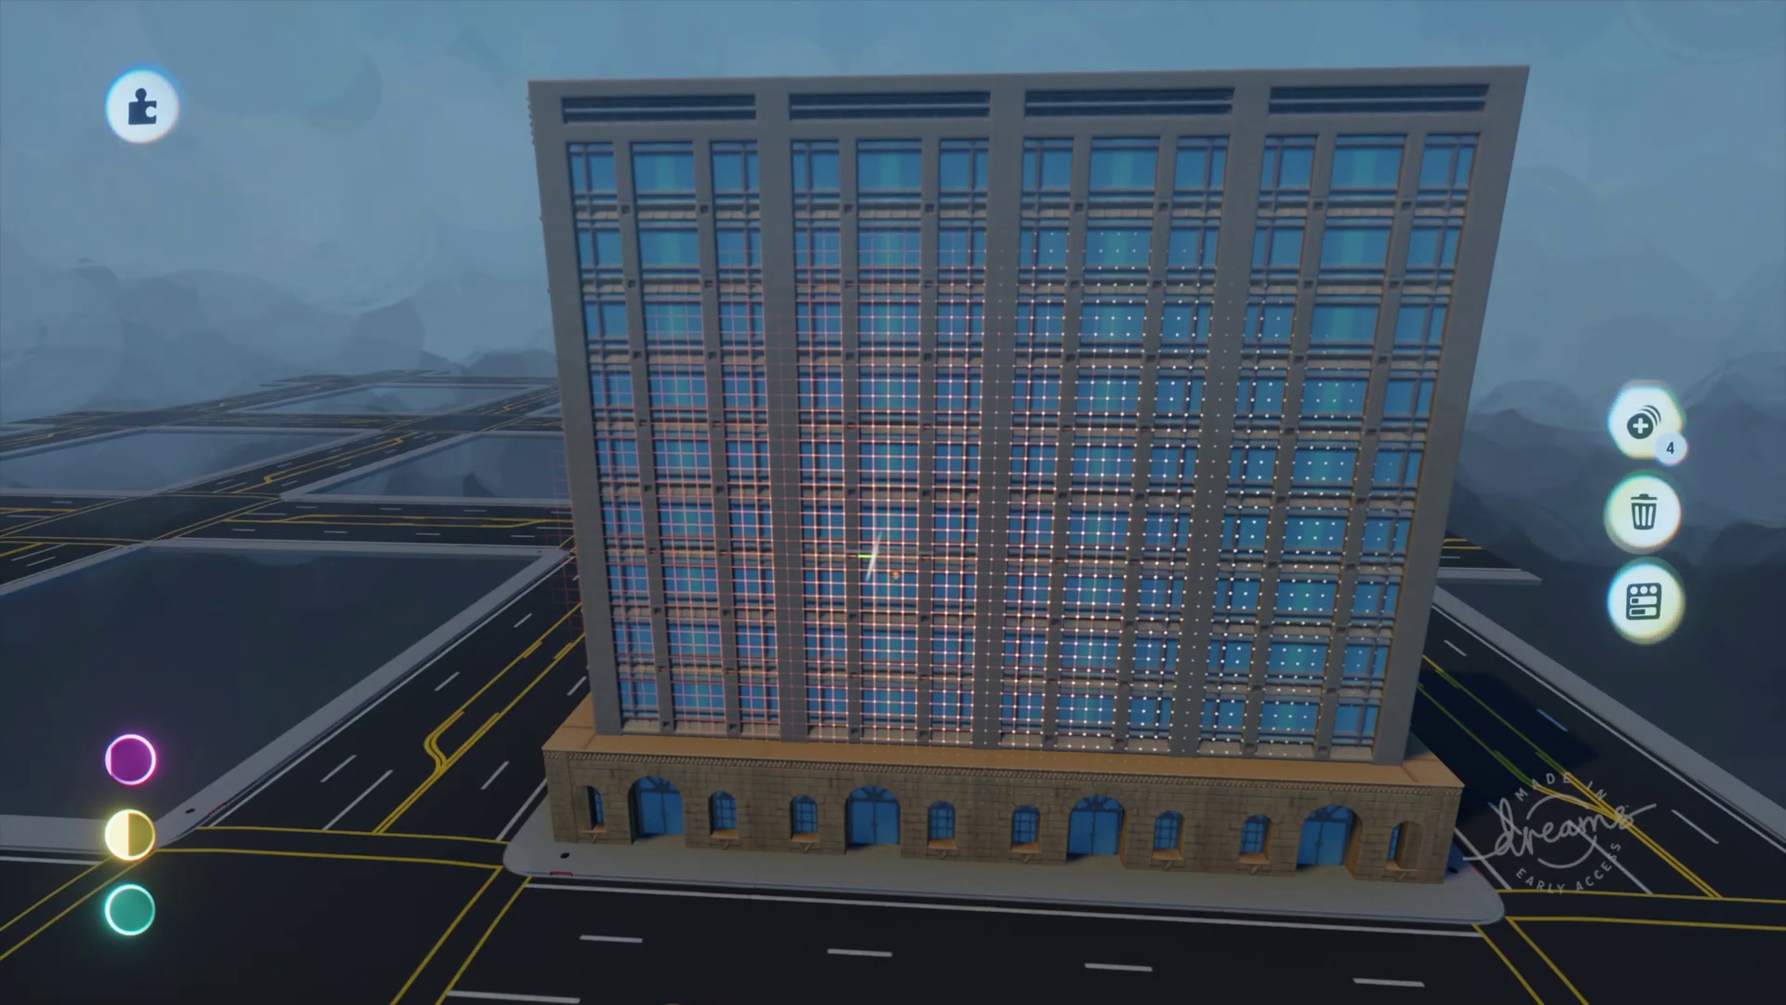
{"action": "left_click_drag", "start_coordinate": [872, 555], "coordinate": [875, 564]}
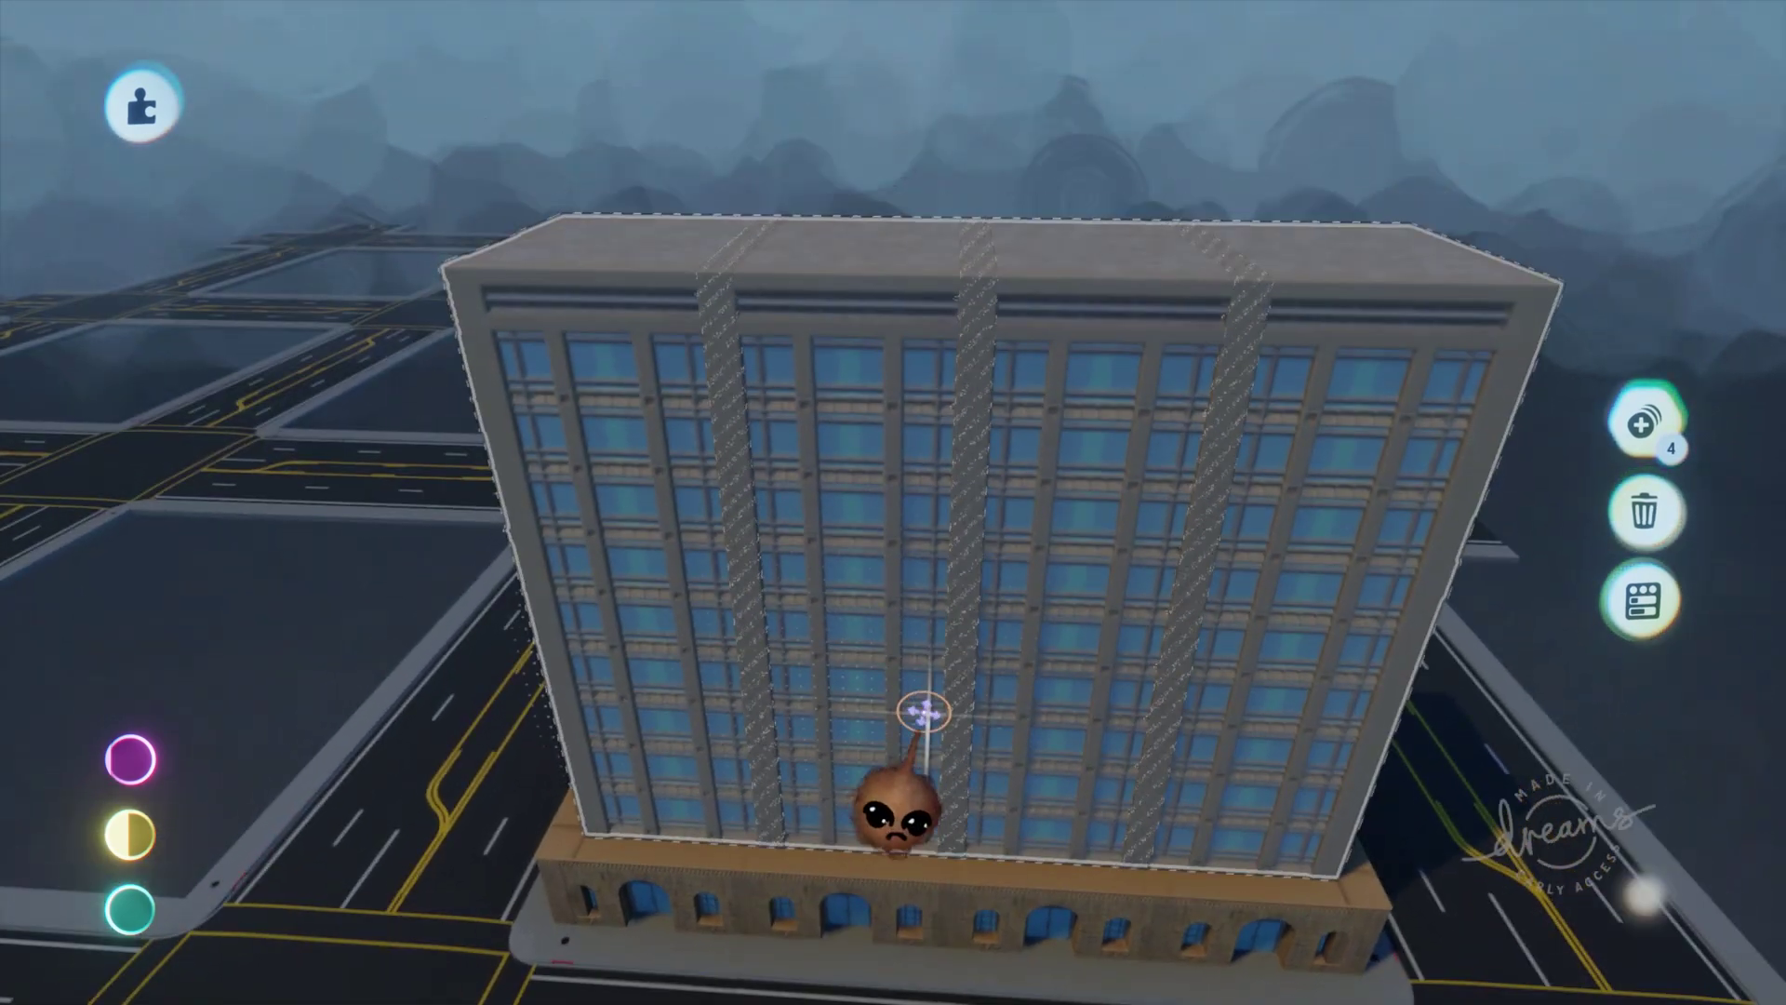
Clone and rotate the row of four towers around the block until towers enclose all four sides, and select all sixteen towers
{"action": "middle_click_drag", "start_coordinate": [924, 713], "coordinate": [849, 722]}
{"action": "scroll", "coordinate": [849, 721], "scroll_direction": "down", "scroll_amount": 4}
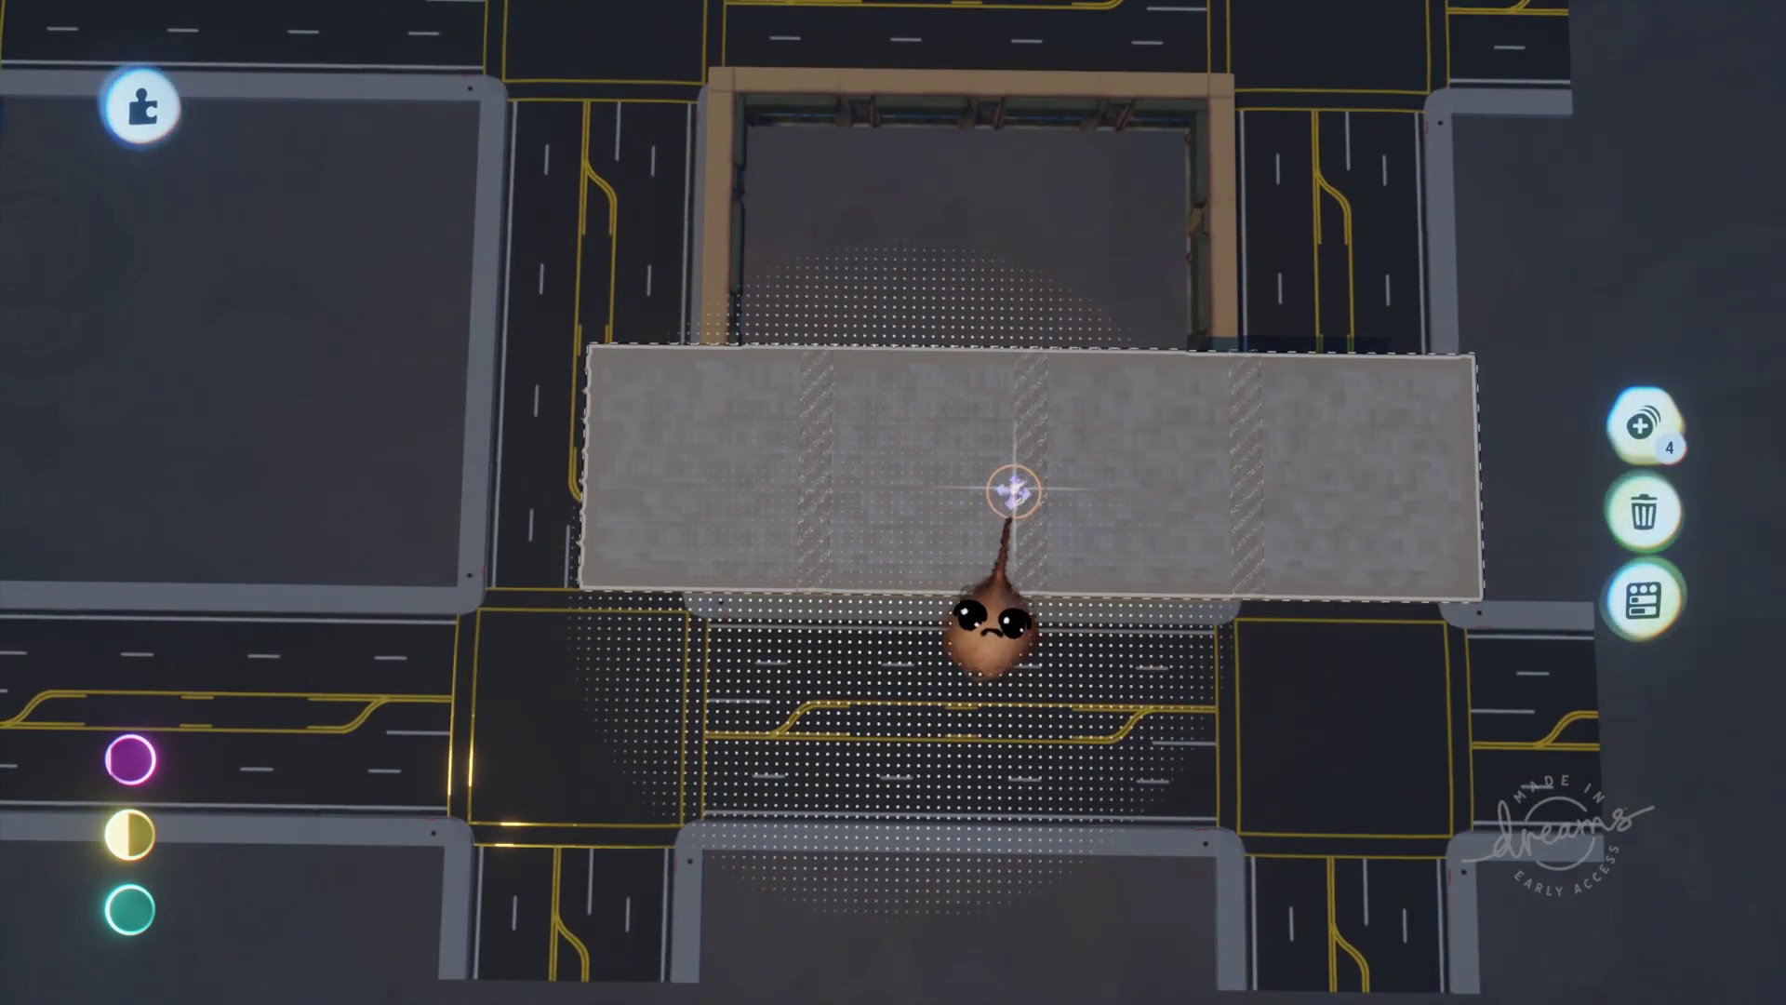
{"action": "middle_click_drag", "start_coordinate": [1044, 484], "coordinate": [1149, 454]}
{"action": "left_click_drag", "start_coordinate": [1150, 404], "coordinate": [1187, 361]}
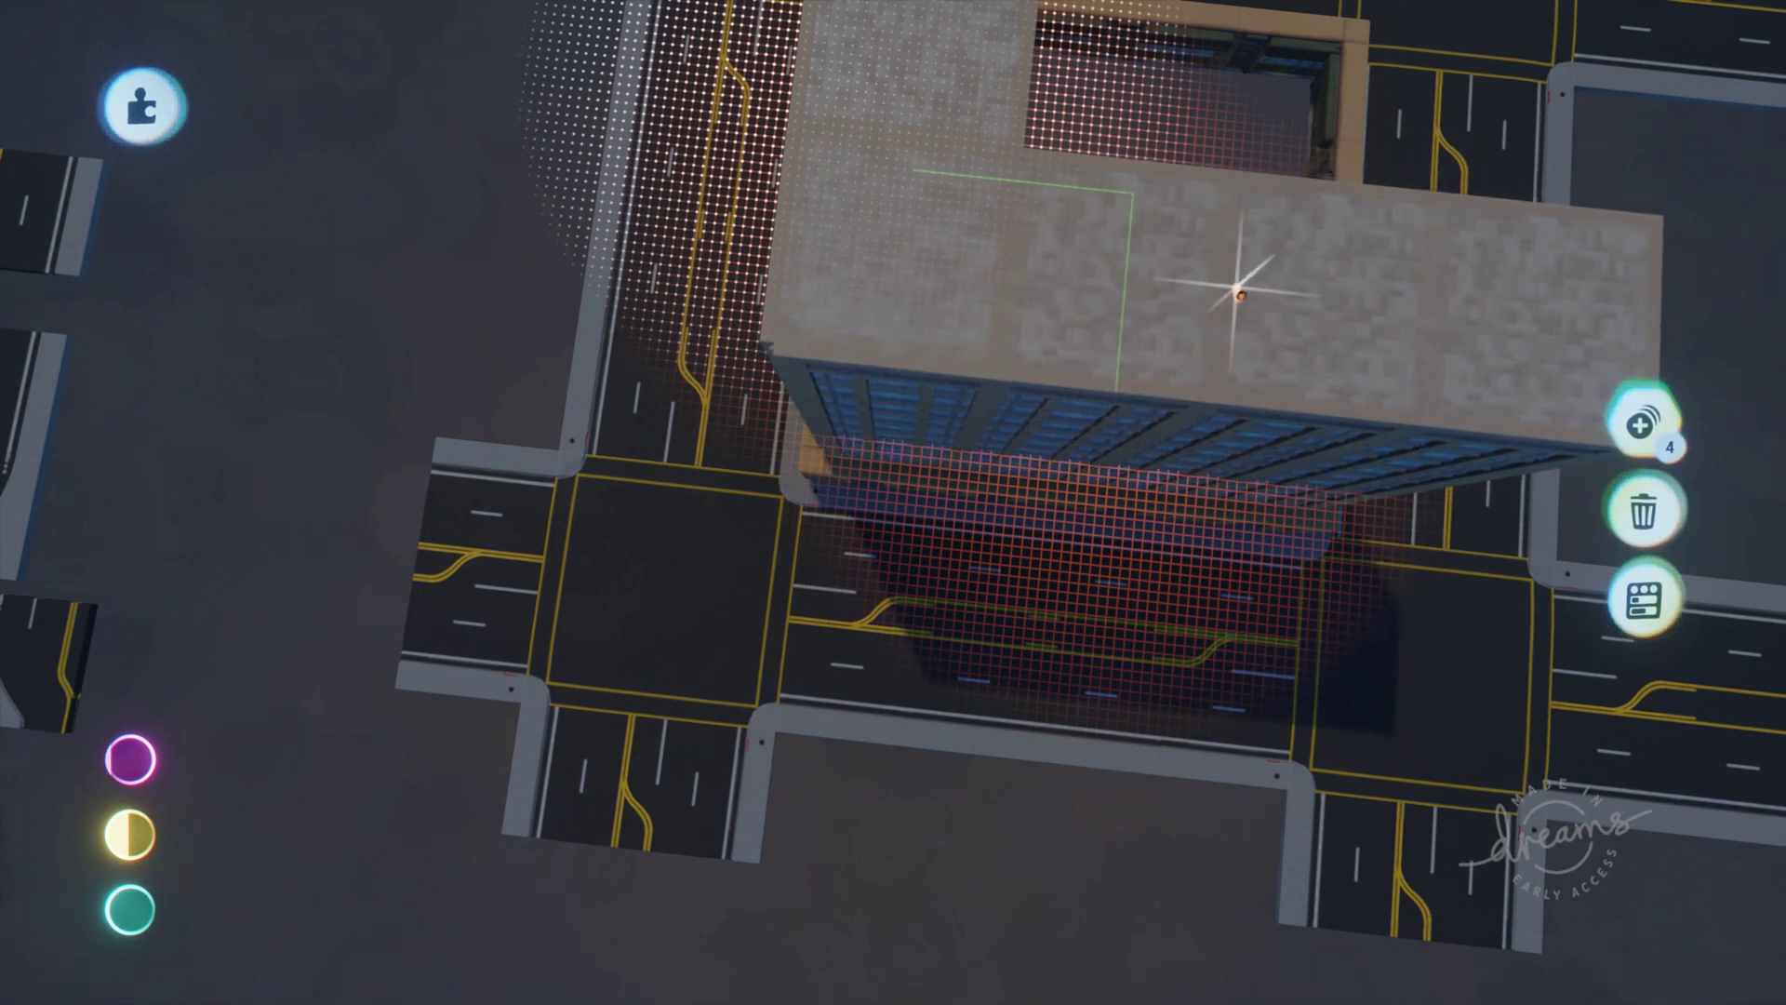
{"action": "key", "text": "ctrl+z"}
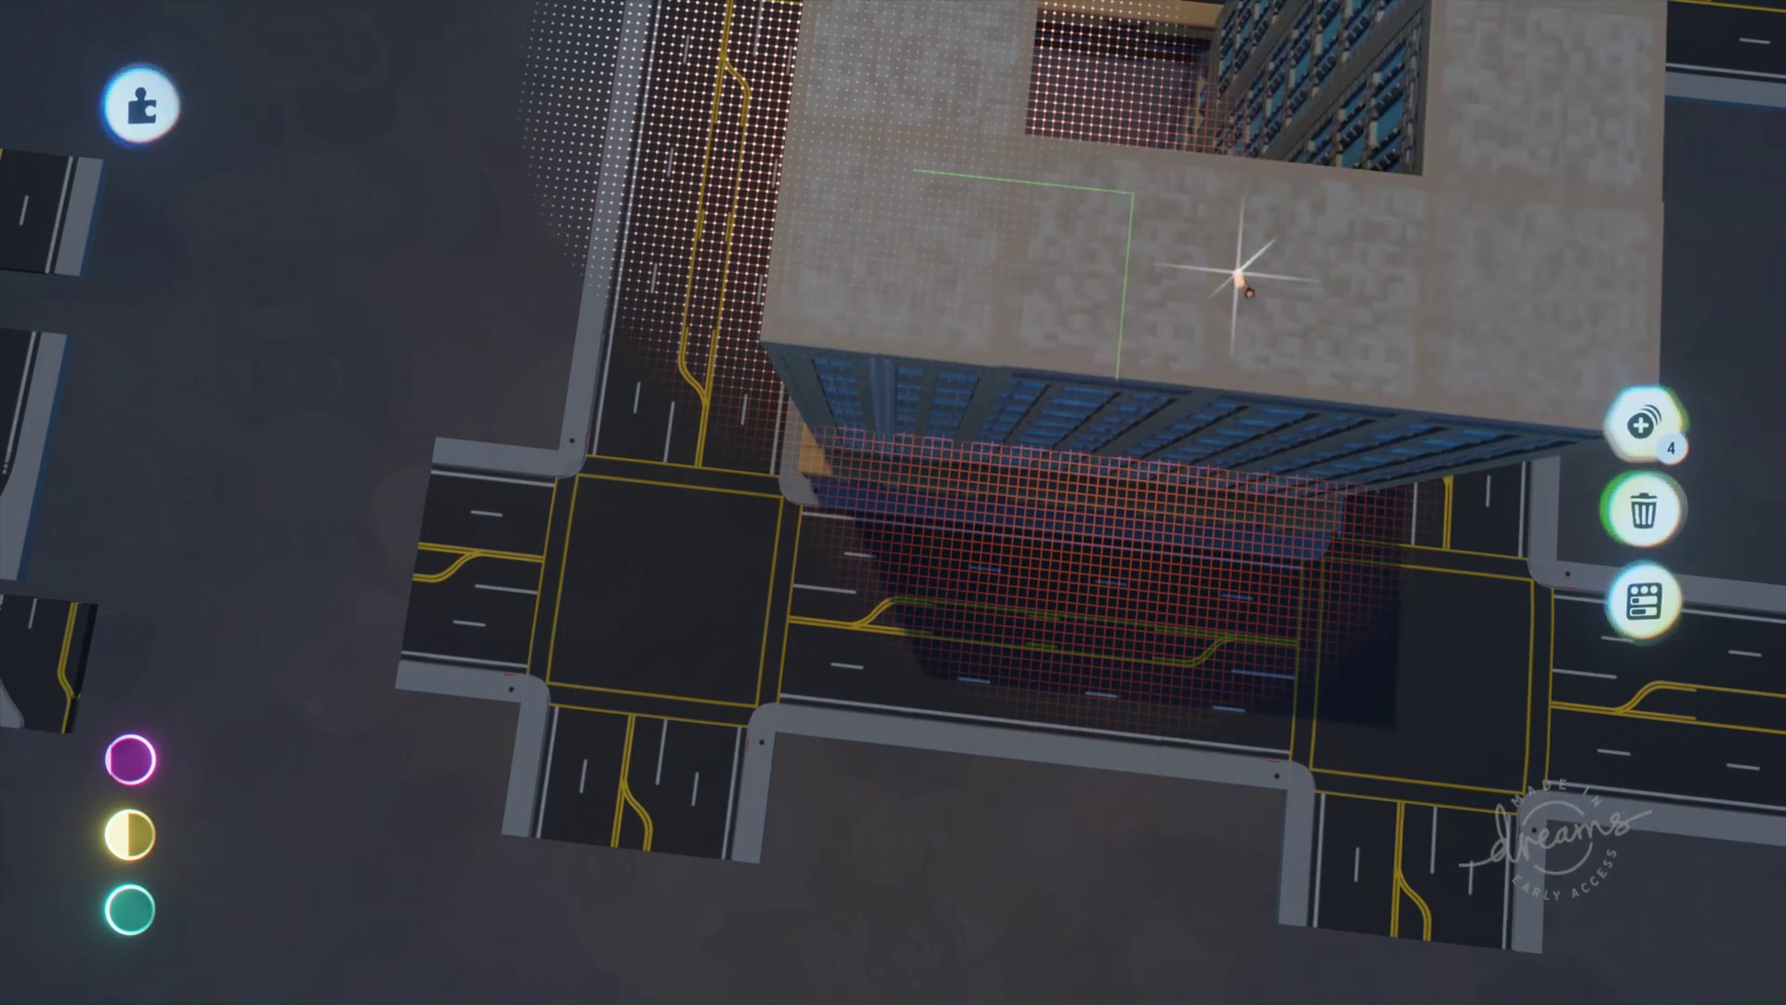
{"action": "left_click", "coordinate": [1239, 294]}
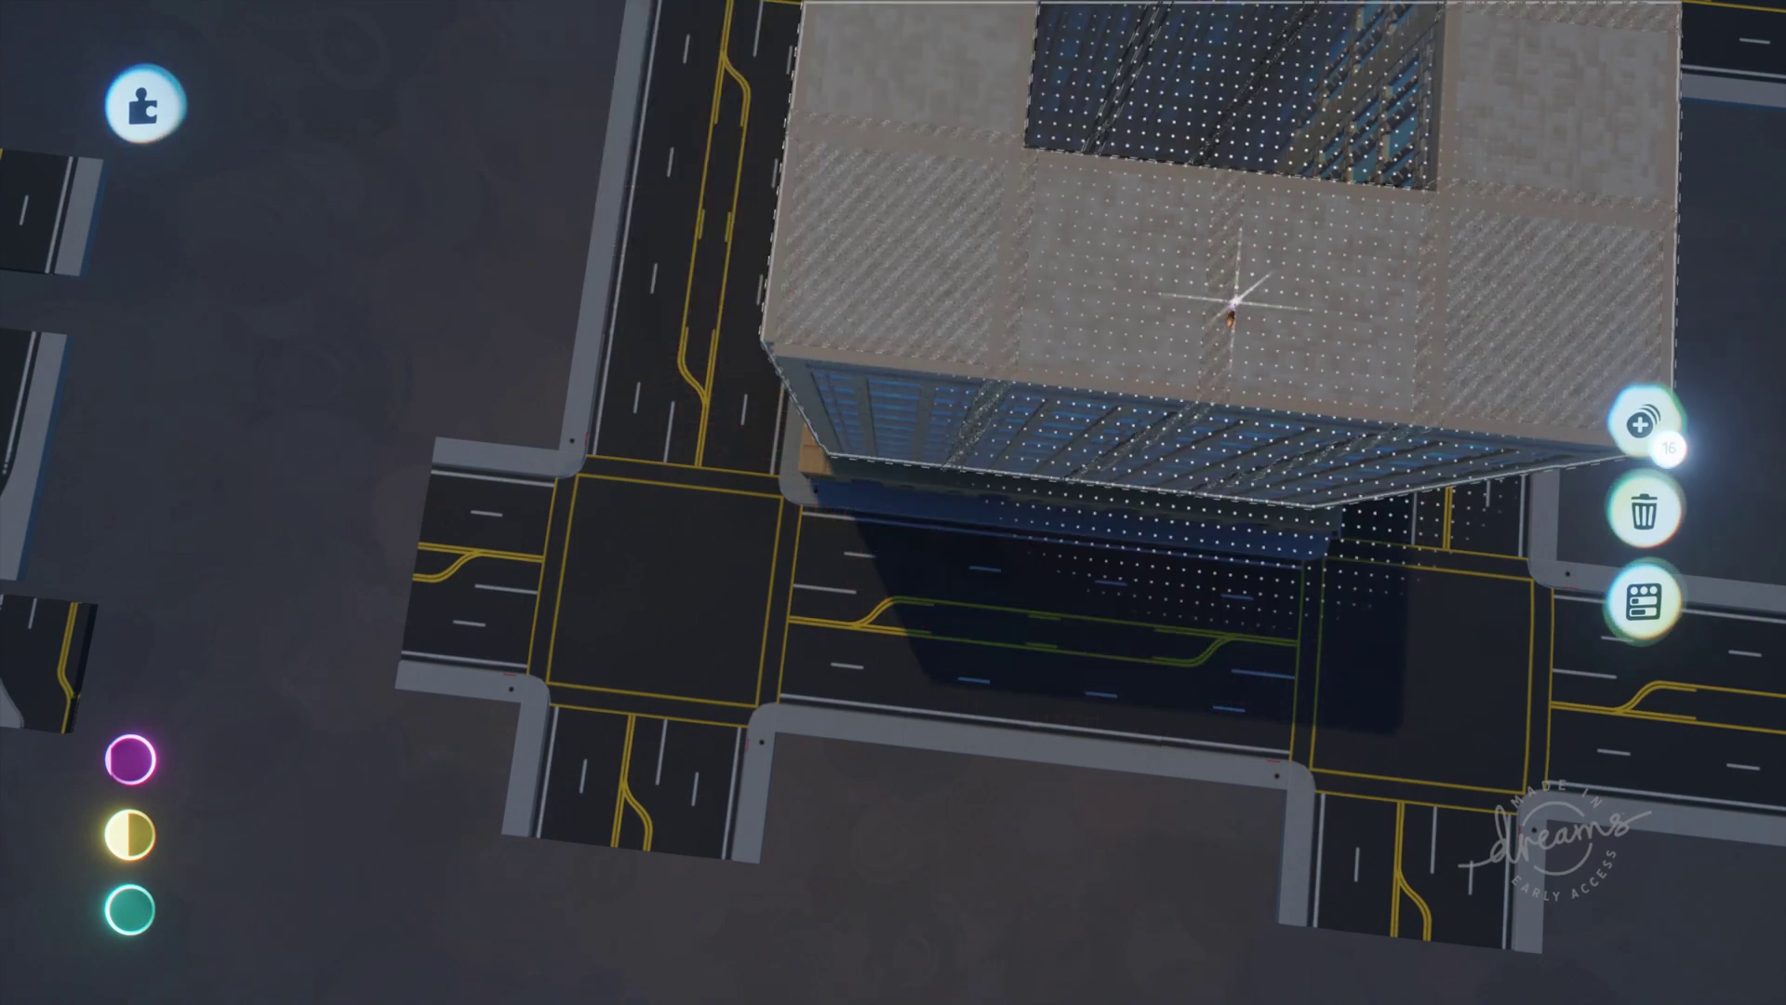
{"action": "middle_click_drag", "start_coordinate": [1188, 566], "coordinate": [904, 870]}
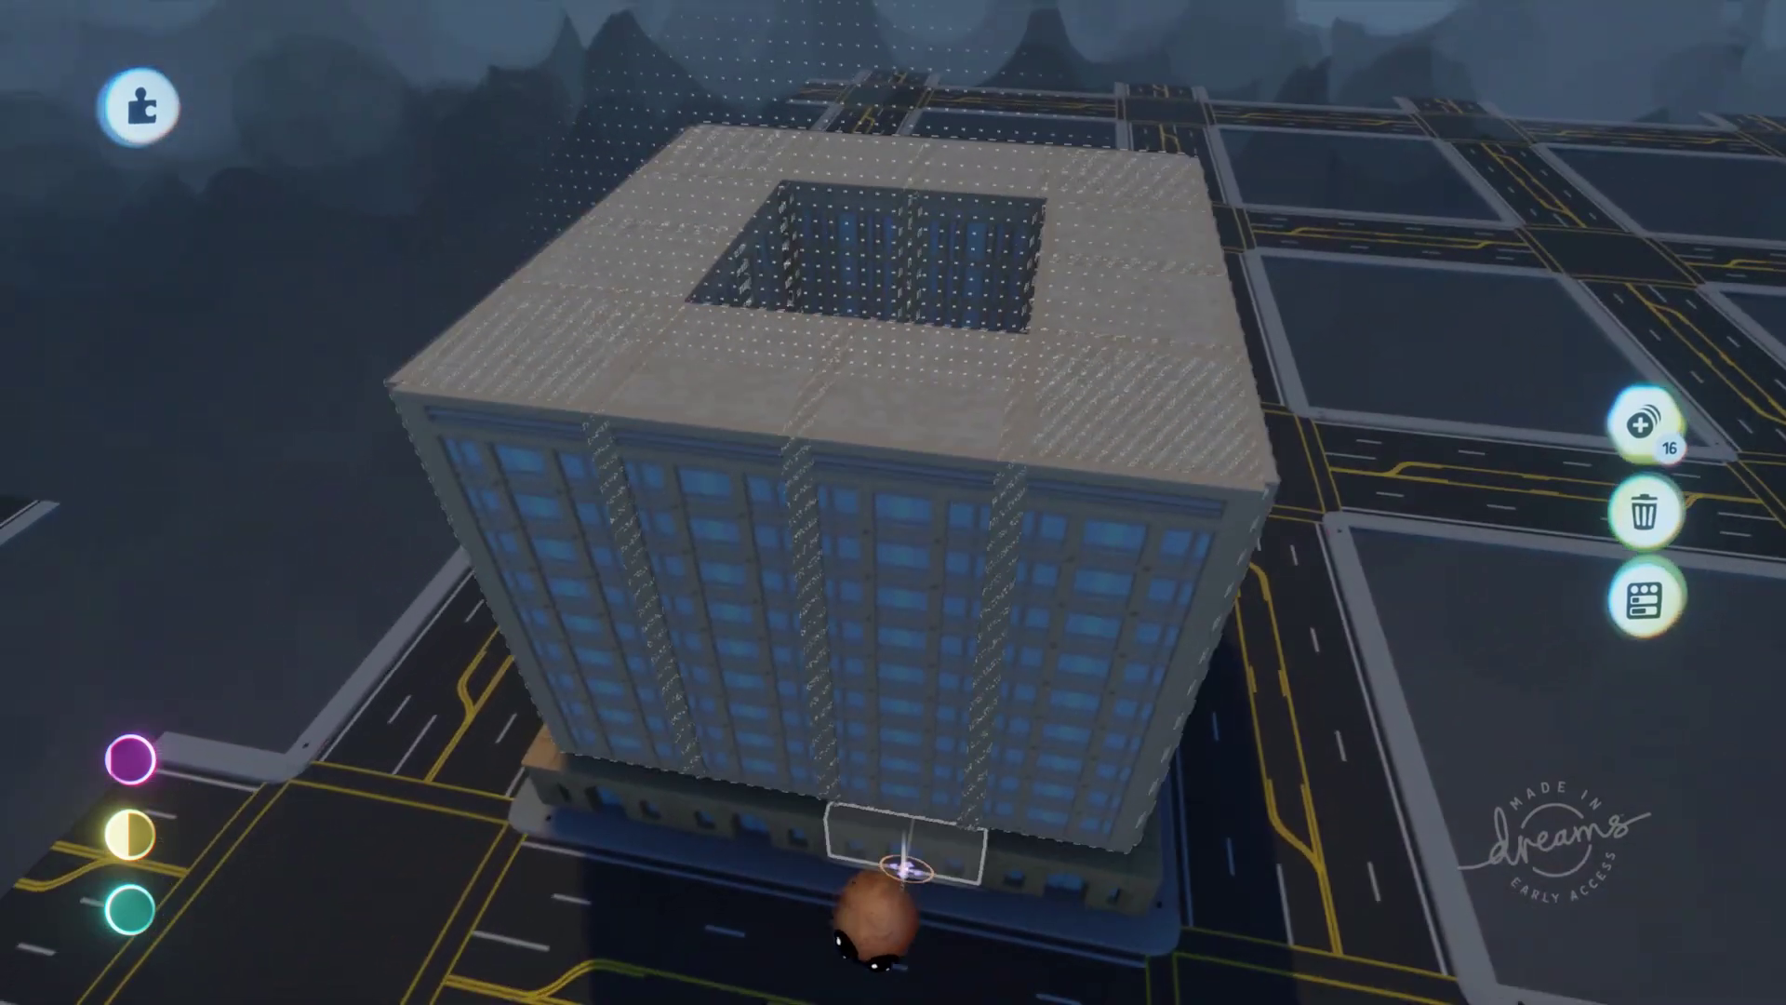
Clone the two middle towers of the front row upward to form a taller central section above the building's roof
{"action": "middle_click_drag", "start_coordinate": [904, 950], "coordinate": [907, 991]}
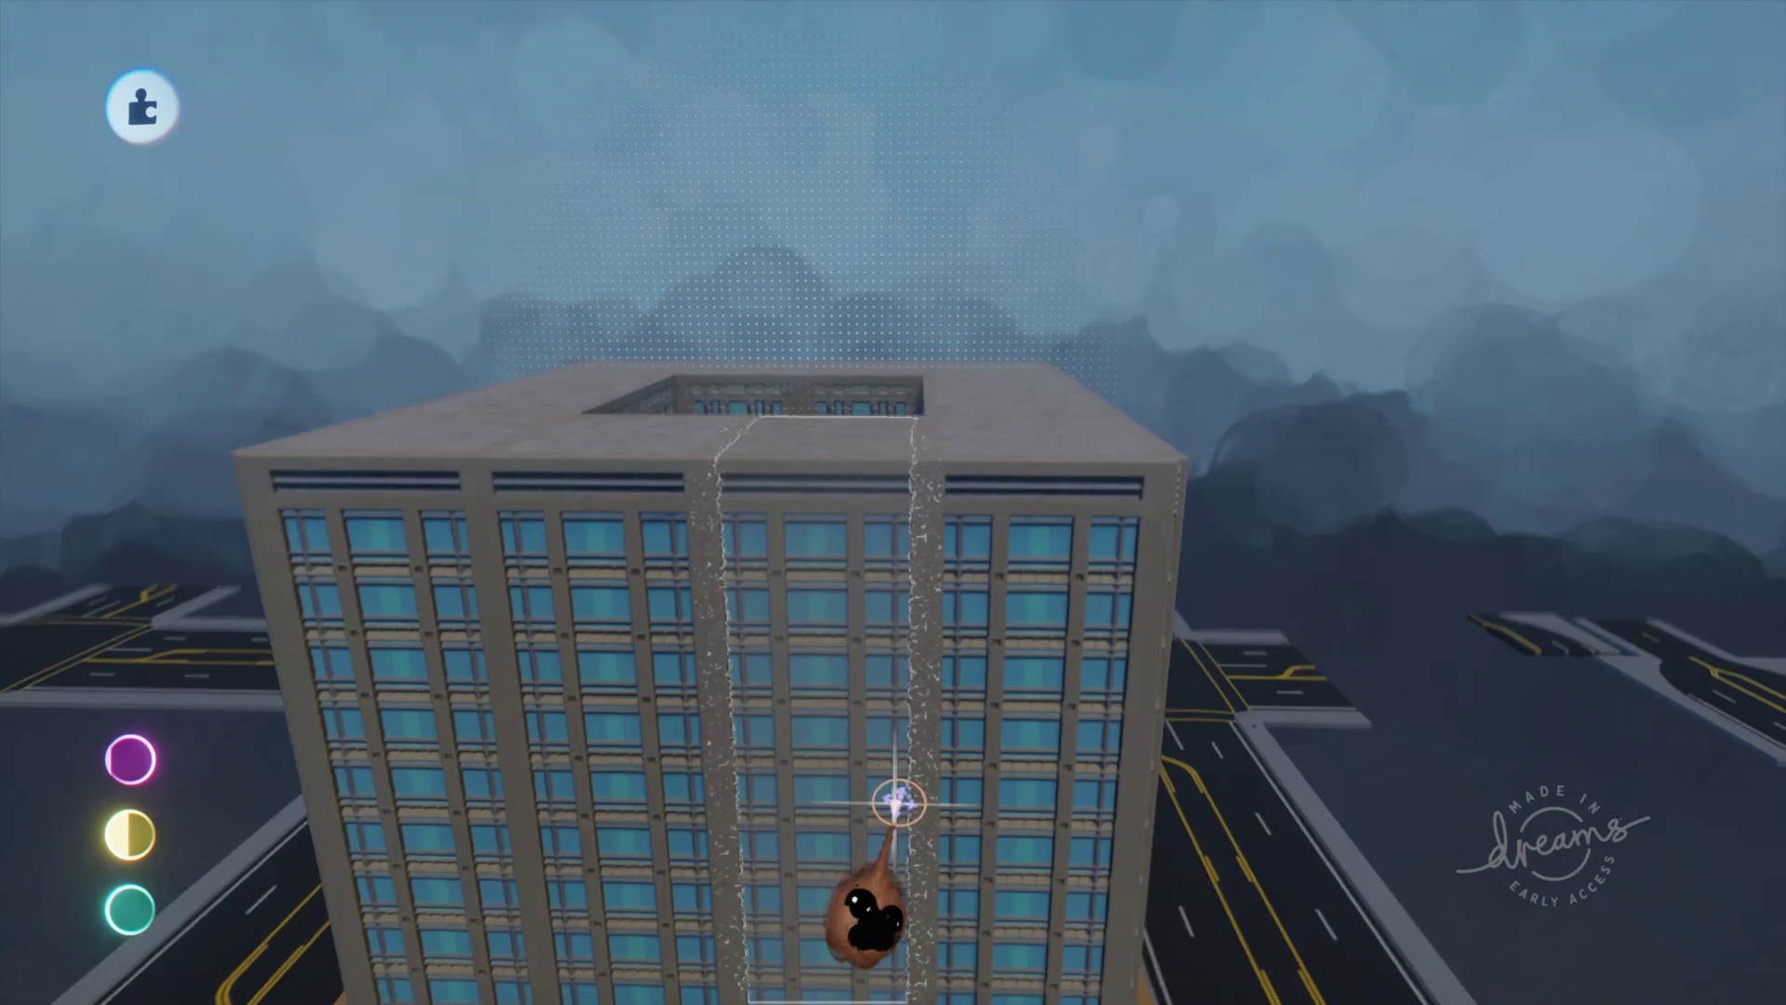
{"action": "middle_click_drag", "start_coordinate": [897, 802], "coordinate": [891, 612]}
{"action": "middle_click_drag", "start_coordinate": [678, 579], "coordinate": [860, 446]}
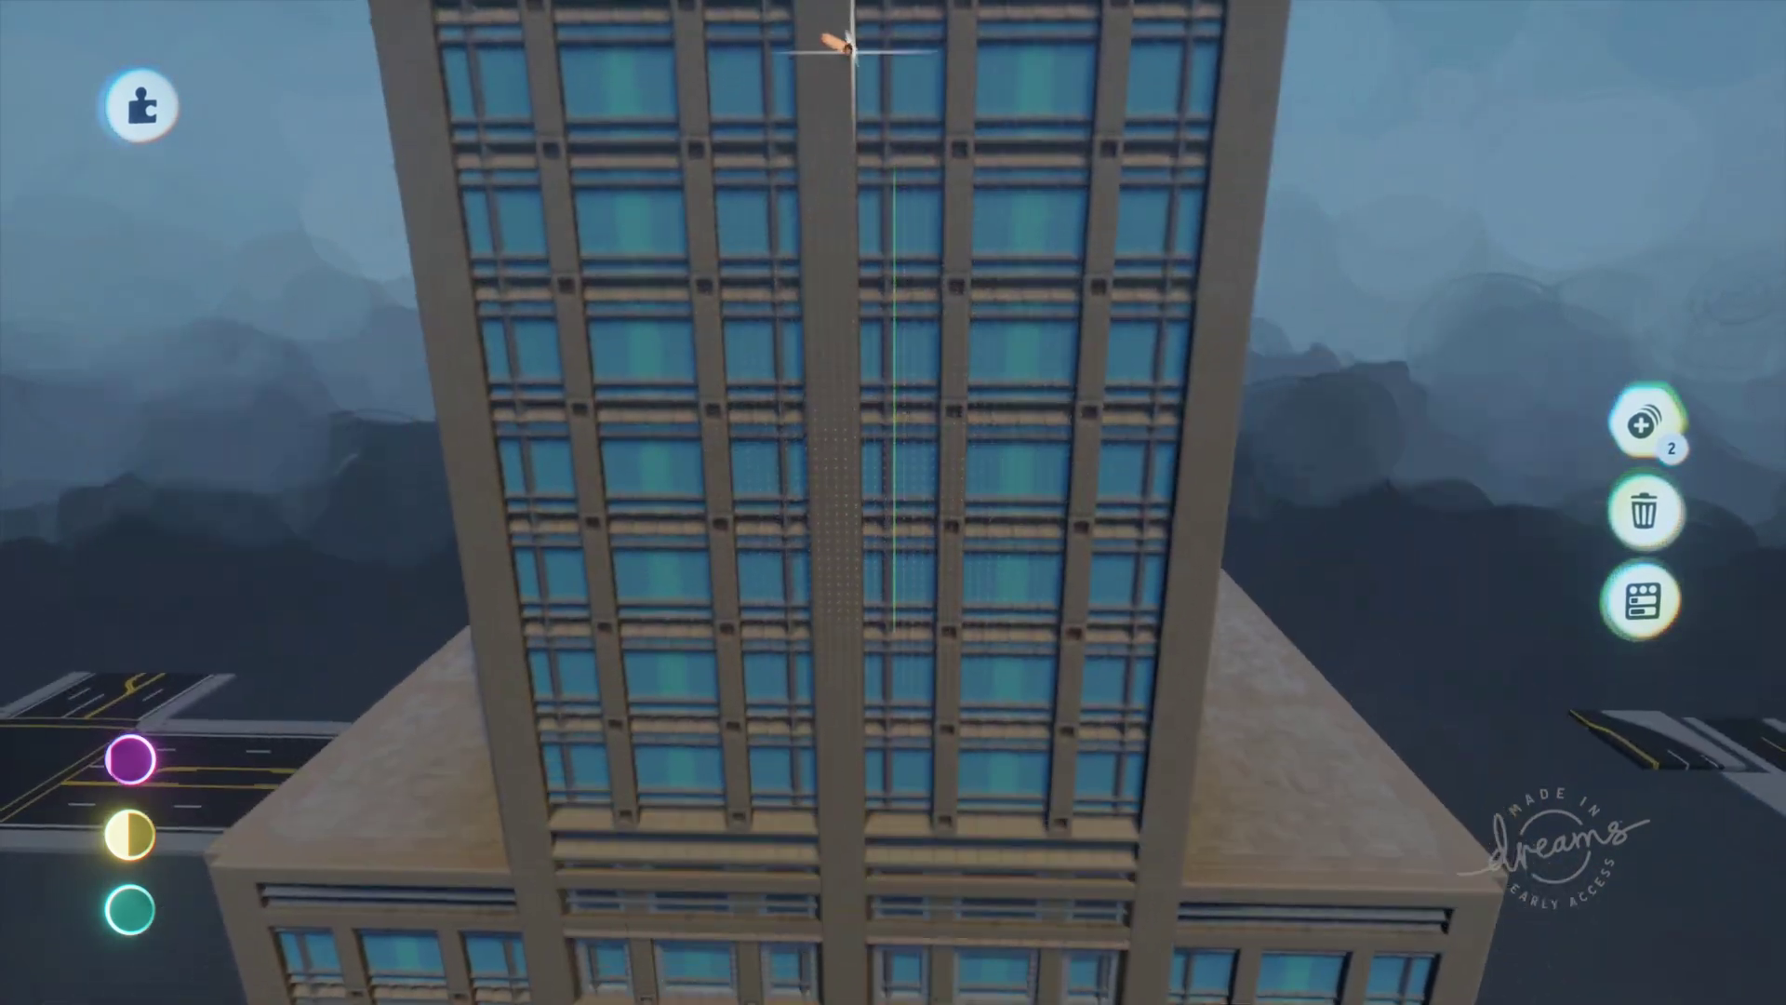
{"action": "middle_click_drag", "start_coordinate": [849, 172], "coordinate": [896, 551]}
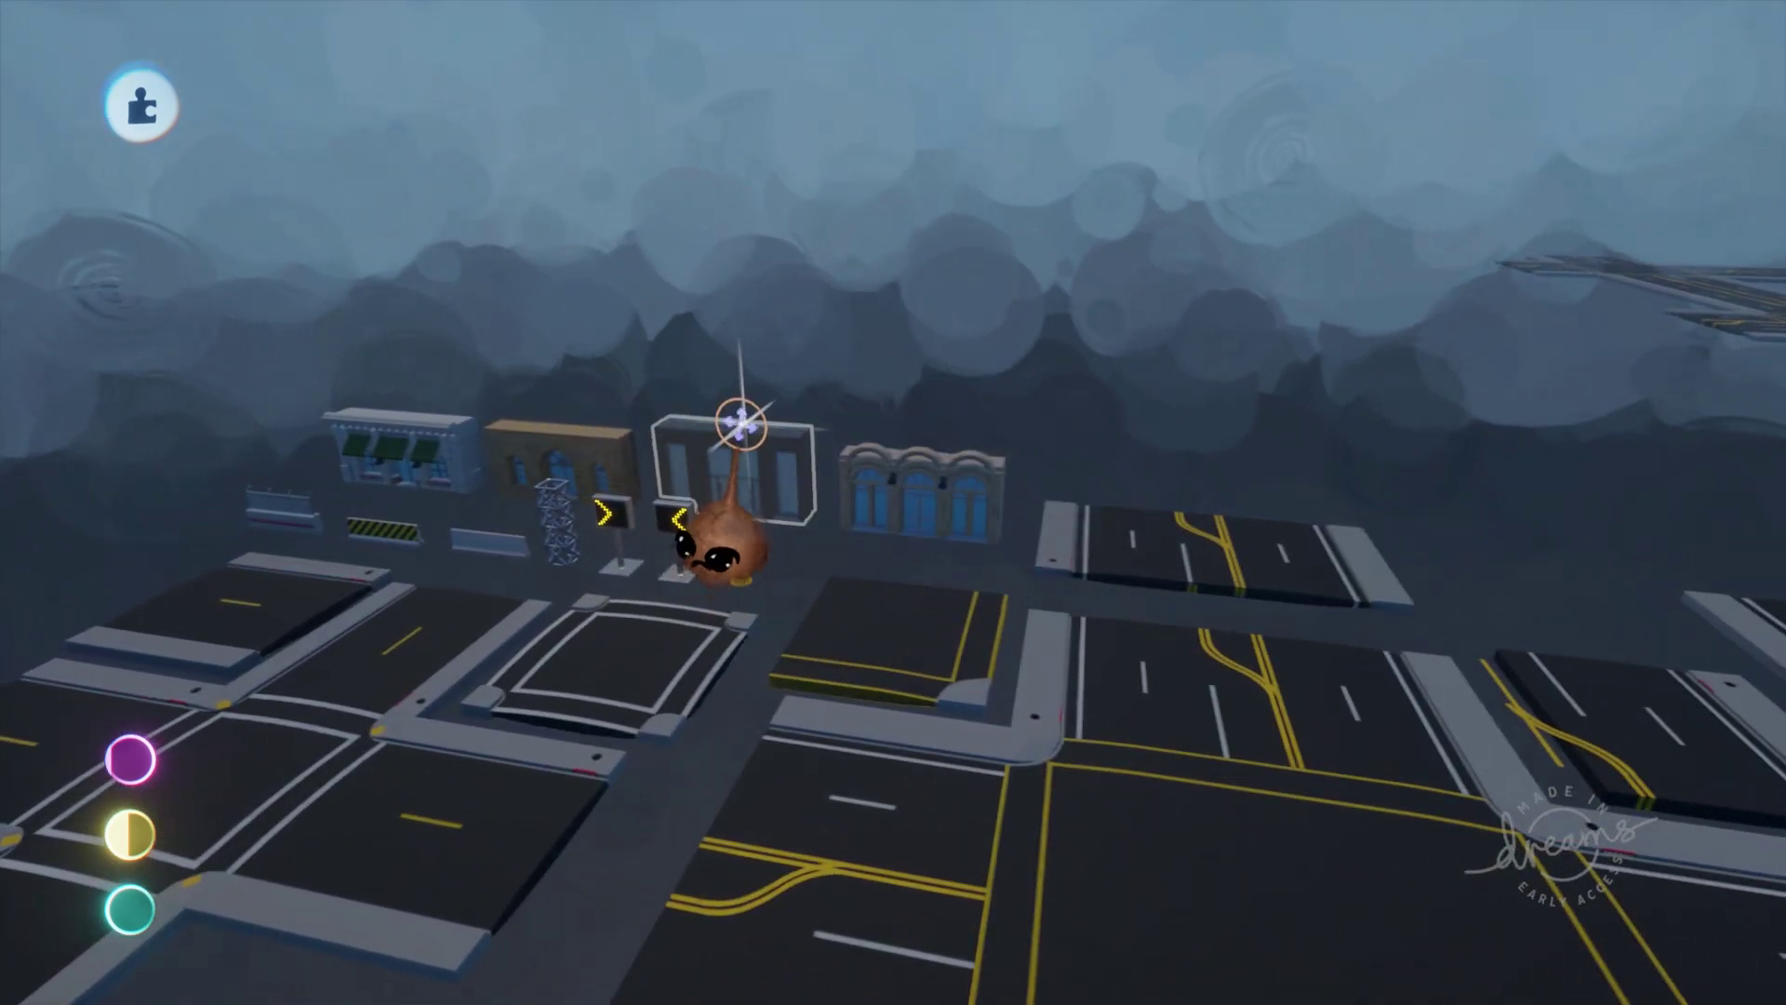
Clone the plain grey storefront with tall windows from the sample pieces and place it on an empty block's corner, facing the street
{"action": "middle_click_drag", "start_coordinate": [751, 428], "coordinate": [904, 377]}
{"action": "left_click_drag", "start_coordinate": [904, 376], "coordinate": [933, 502]}
{"action": "mouse_move", "coordinate": [934, 503]}
{"action": "middle_mouse_down"}
{"action": "mouse_move", "coordinate": [929, 546]}
{"action": "mouse_move", "coordinate": [930, 496]}
{"action": "middle_mouse_up"}
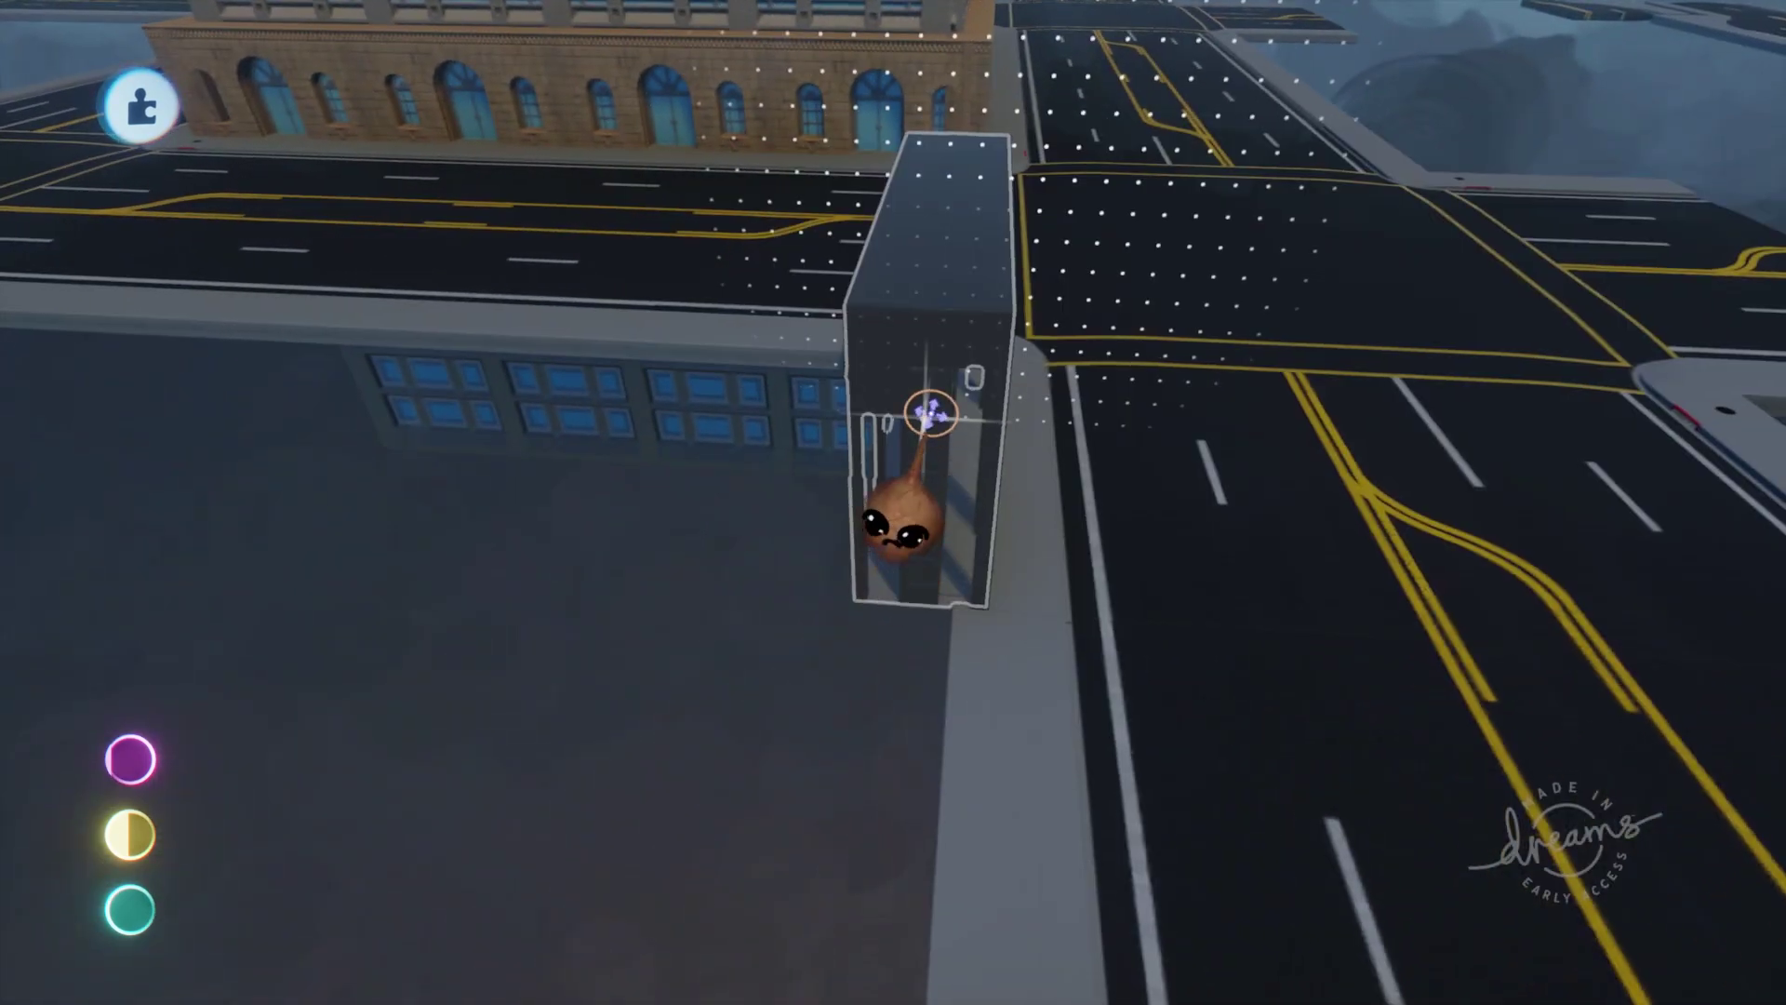
{"action": "middle_click_drag", "start_coordinate": [857, 438], "coordinate": [968, 511]}
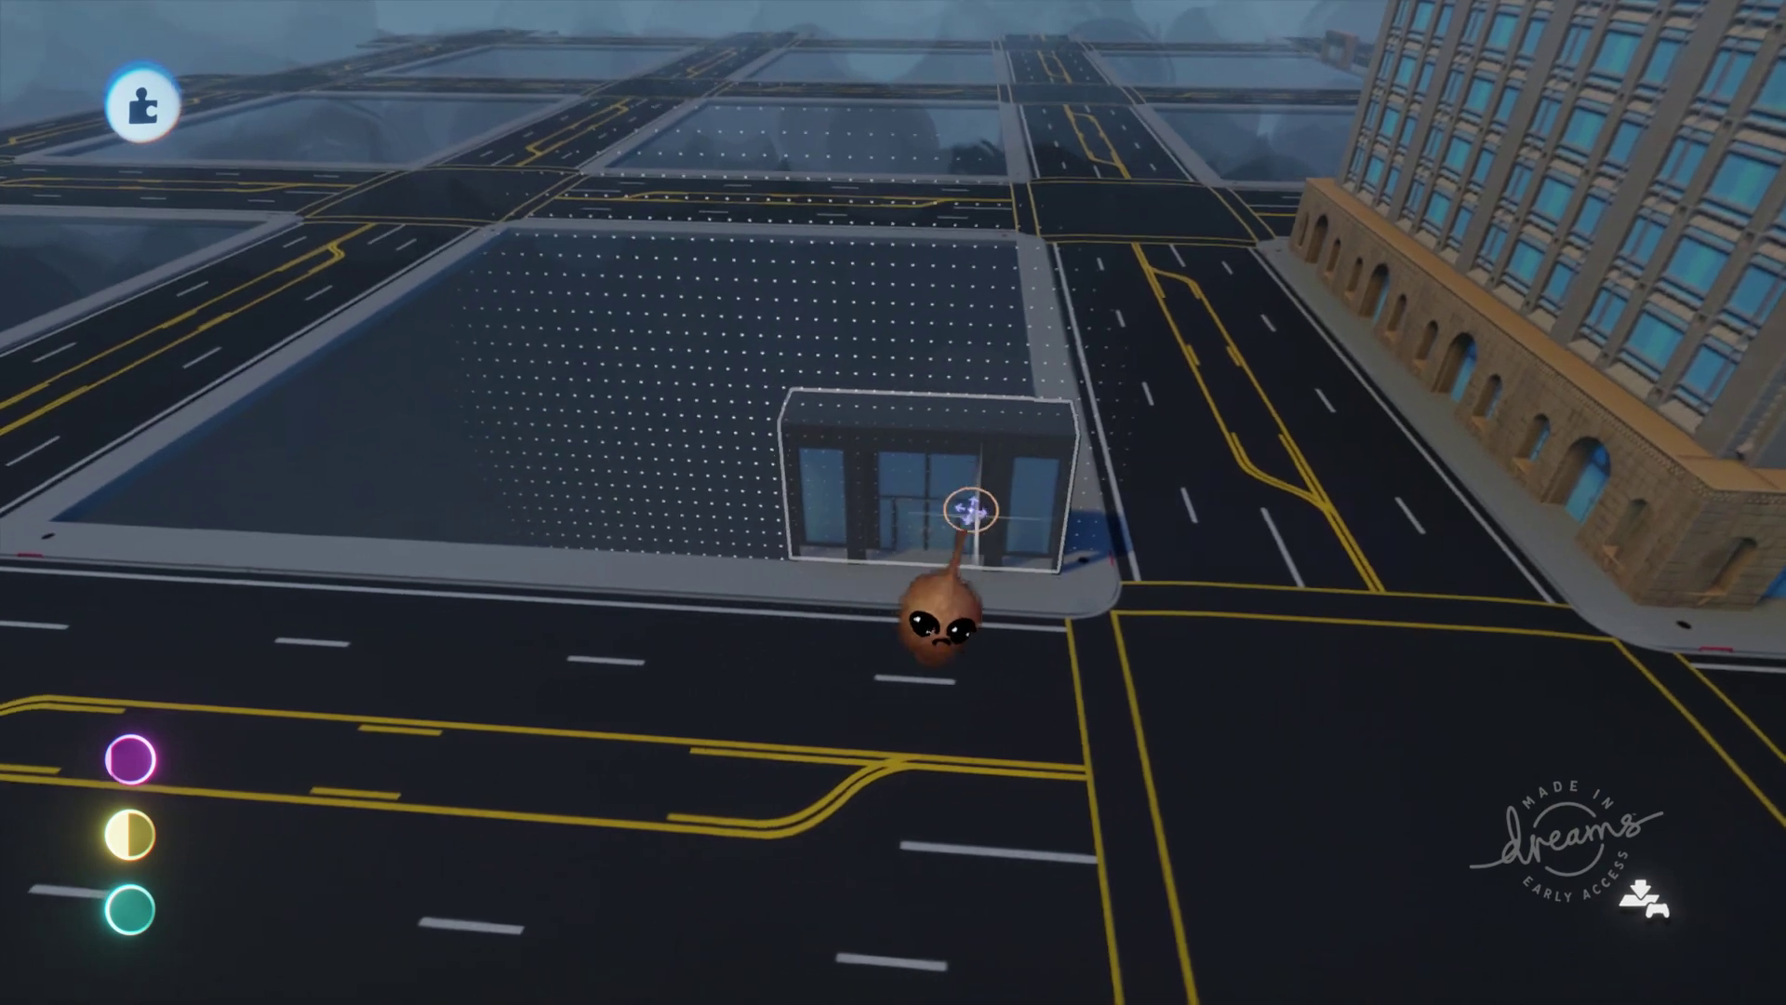
Clone the grey storefront into a row of four, and clone the row around the block to enclose all four sides
{"action": "mouse_move", "coordinate": [914, 494]}
{"action": "left_mouse_down"}
{"action": "mouse_move", "coordinate": [923, 458]}
{"action": "mouse_move", "coordinate": [879, 475]}
{"action": "mouse_move", "coordinate": [897, 521]}
{"action": "left_mouse_up"}
{"action": "mouse_move", "coordinate": [897, 521]}
{"action": "middle_mouse_down"}
{"action": "mouse_move", "coordinate": [845, 678]}
{"action": "mouse_move", "coordinate": [838, 586]}
{"action": "mouse_move", "coordinate": [865, 598]}
{"action": "mouse_move", "coordinate": [866, 558]}
{"action": "mouse_move", "coordinate": [839, 532]}
{"action": "middle_mouse_up"}
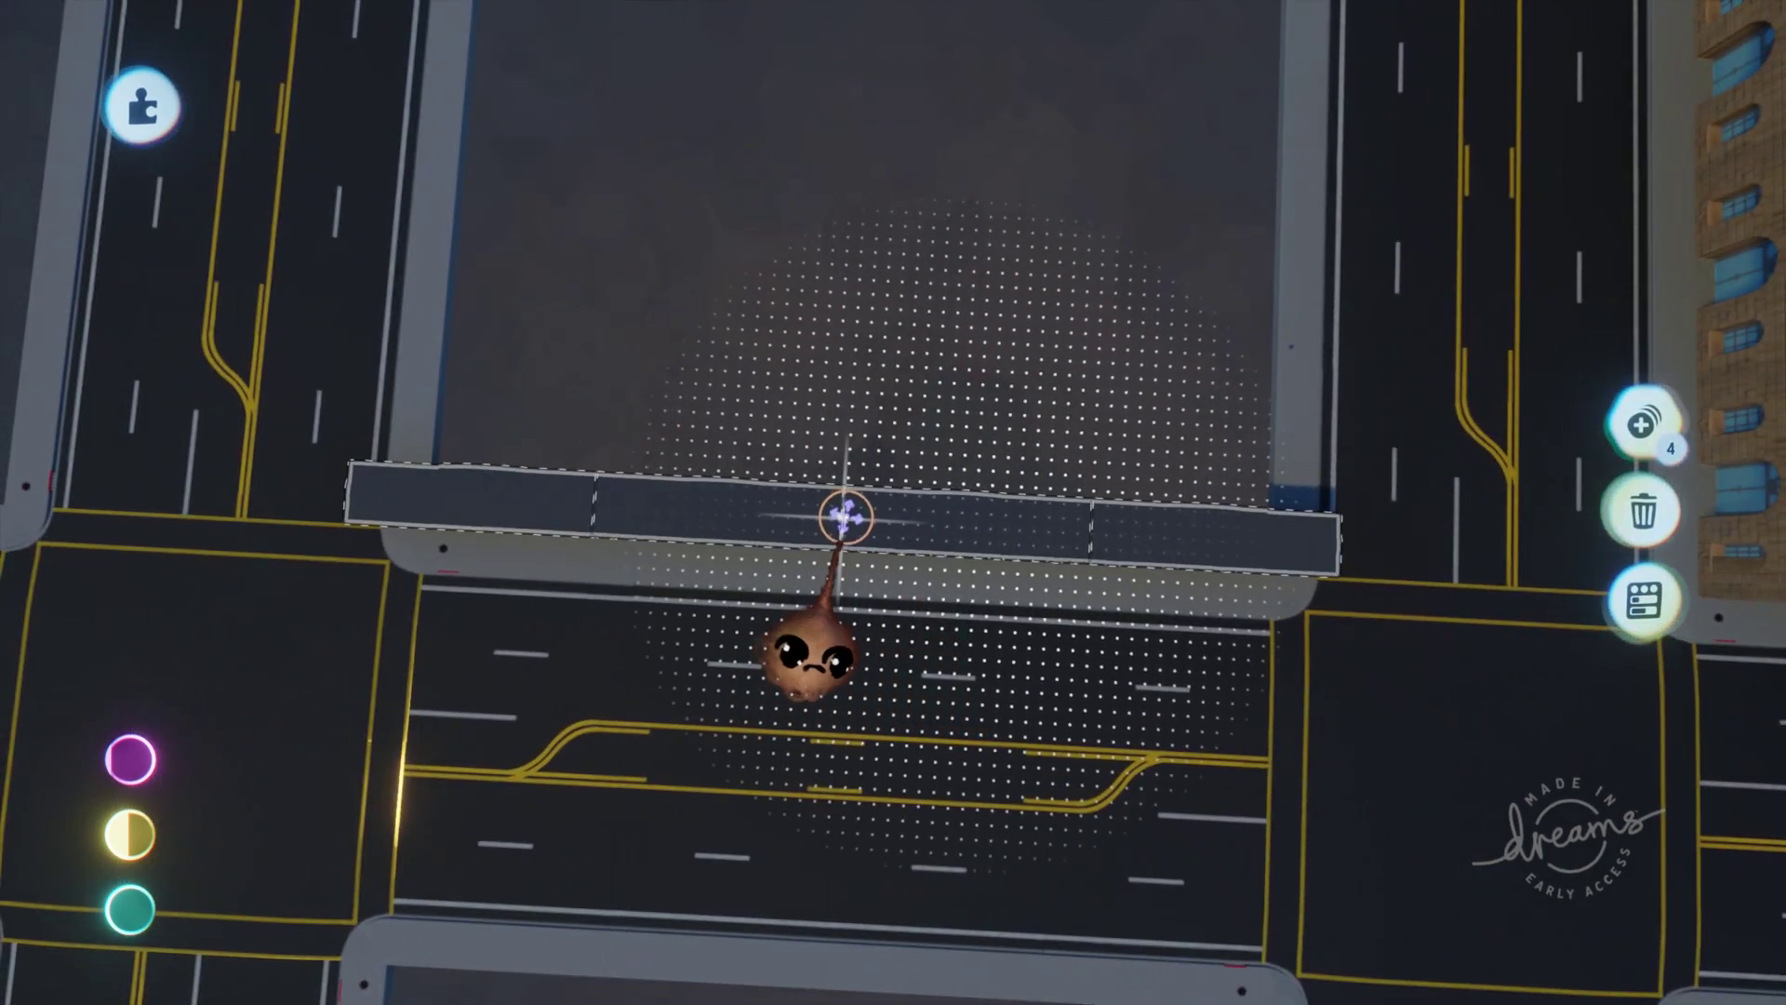
{"action": "left_click_drag", "start_coordinate": [817, 408], "coordinate": [610, 134]}
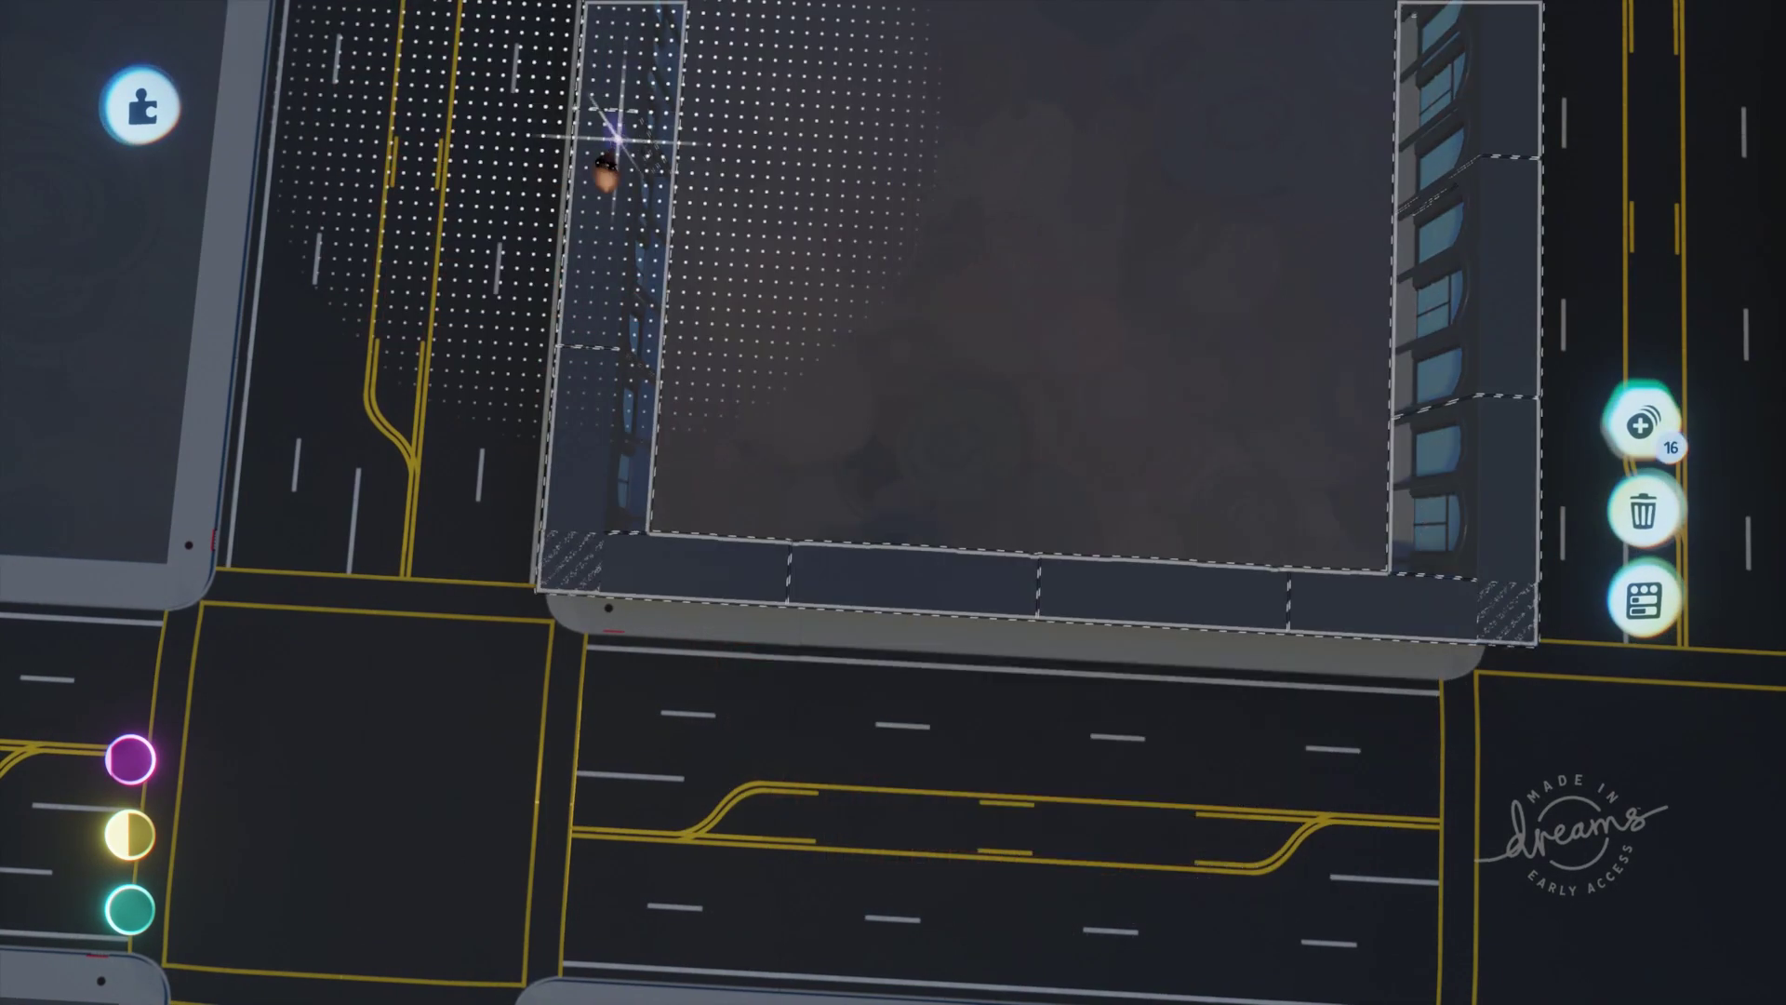